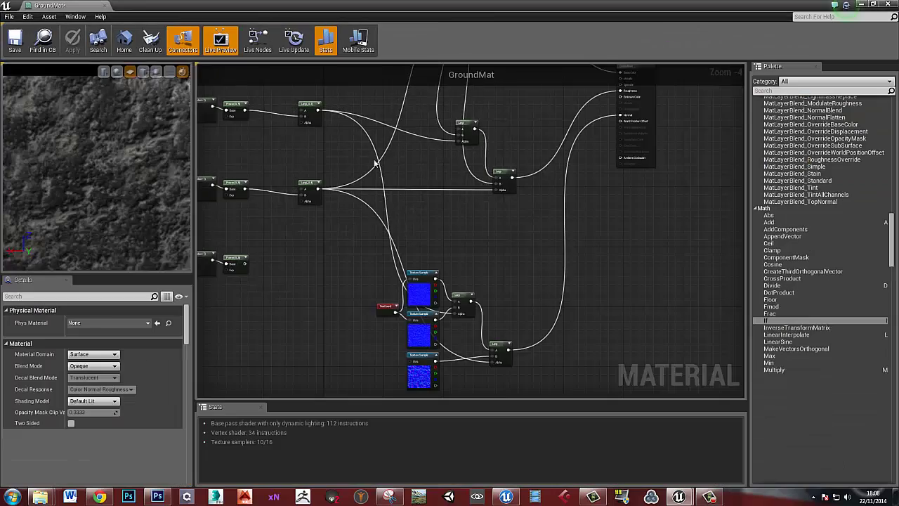
Examine the vertex colour mask chains and the base colour, roughness and normal Lerp groups that feed the GroundMat output.
{"action": "scroll", "coordinate": [455, 276], "scroll_direction": "down", "scroll_amount": 8}
{"action": "scroll", "coordinate": [431, 215], "scroll_direction": "up", "scroll_amount": 3}
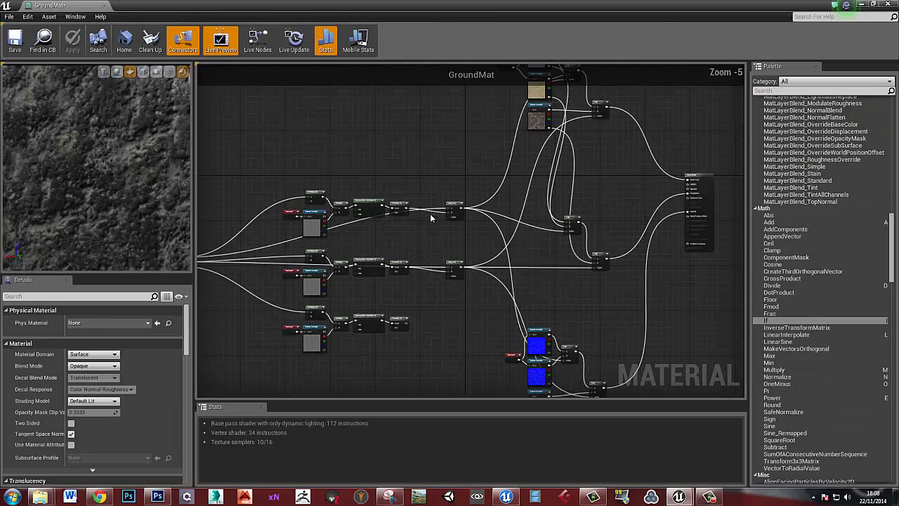
{"action": "left_click_drag", "start_coordinate": [334, 183], "coordinate": [534, 244]}
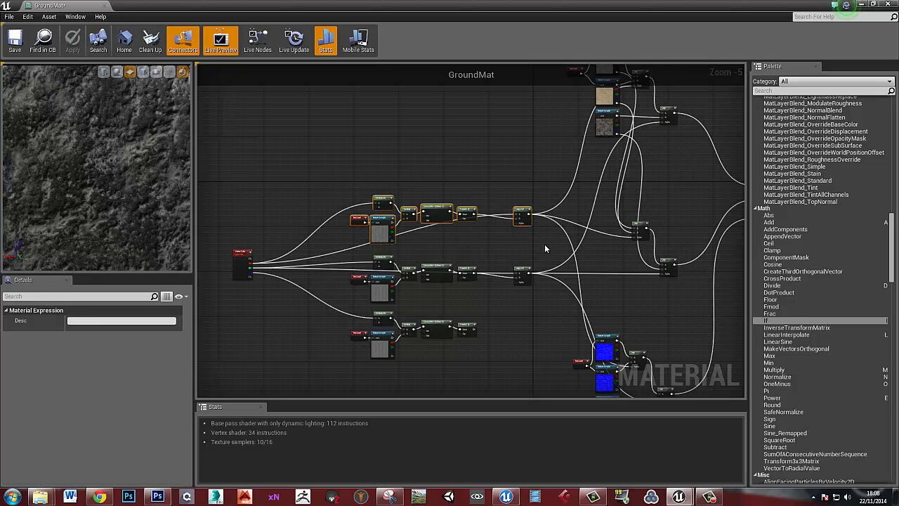
{"action": "left_click", "coordinate": [479, 197]}
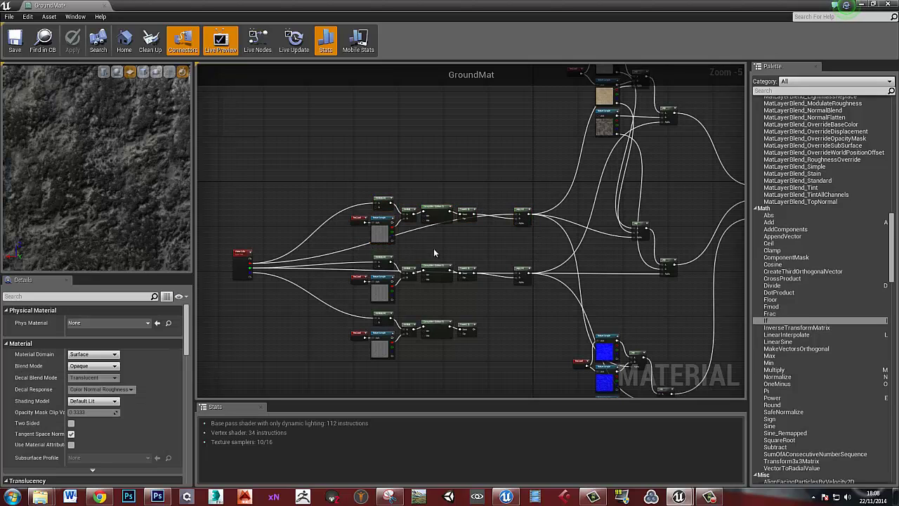
{"action": "right_click_drag", "start_coordinate": [434, 252], "coordinate": [344, 265]}
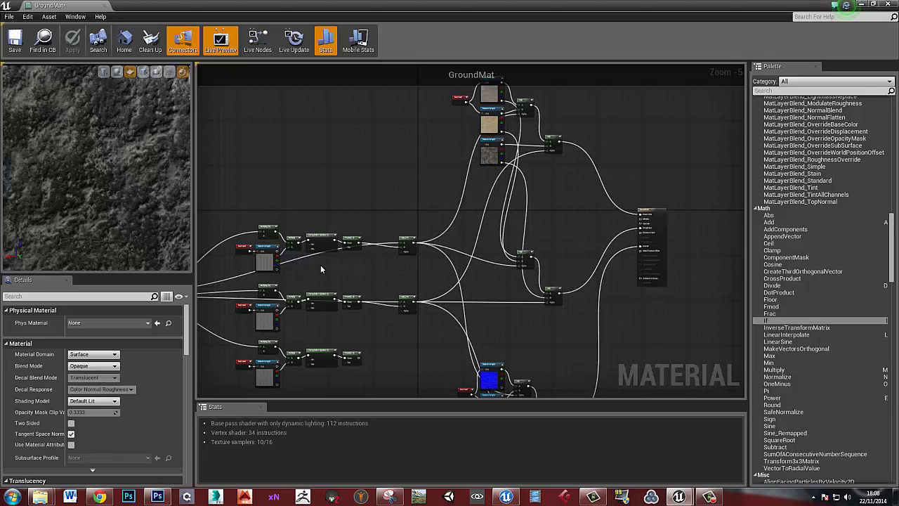
{"action": "right_click_drag", "start_coordinate": [412, 184], "coordinate": [357, 243]}
{"action": "left_click_drag", "start_coordinate": [321, 124], "coordinate": [507, 245]}
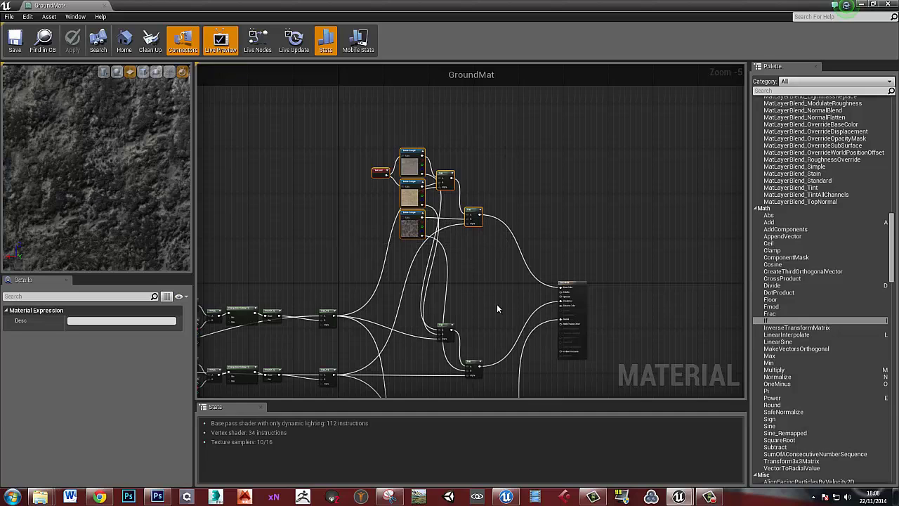
{"action": "right_click_drag", "start_coordinate": [496, 306], "coordinate": [501, 222]}
{"action": "left_click_drag", "start_coordinate": [391, 216], "coordinate": [512, 316]}
{"action": "right_click_drag", "start_coordinate": [513, 328], "coordinate": [543, 198]}
{"action": "left_click_drag", "start_coordinate": [420, 195], "coordinate": [546, 295]}
{"action": "left_click", "coordinate": [542, 230]}
{"action": "right_click_drag", "start_coordinate": [491, 146], "coordinate": [504, 272]}
Add a Constant3Vector below the last base colour texture sample and set its colour to a dark brown of 0.135, 0.108, 0.0867.
{"action": "scroll", "coordinate": [468, 202], "scroll_direction": "up", "scroll_amount": 5}
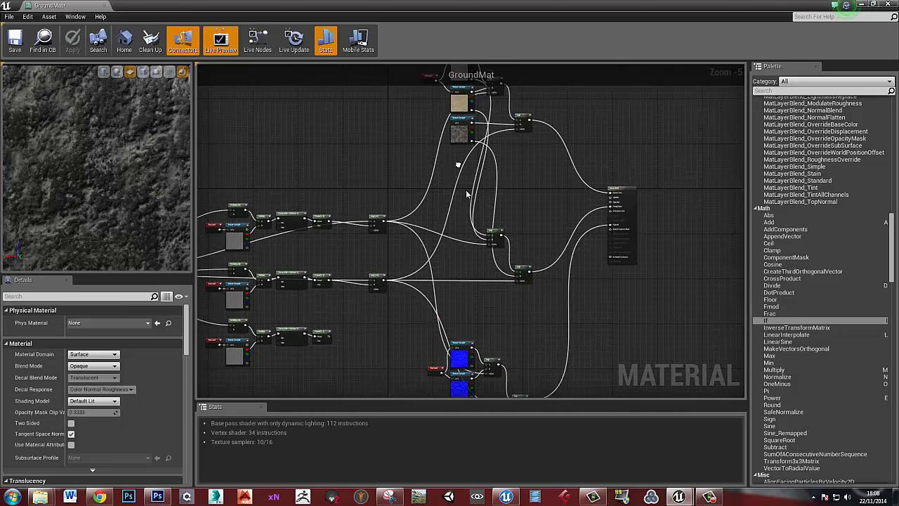
{"action": "right_click_drag", "start_coordinate": [488, 197], "coordinate": [467, 250]}
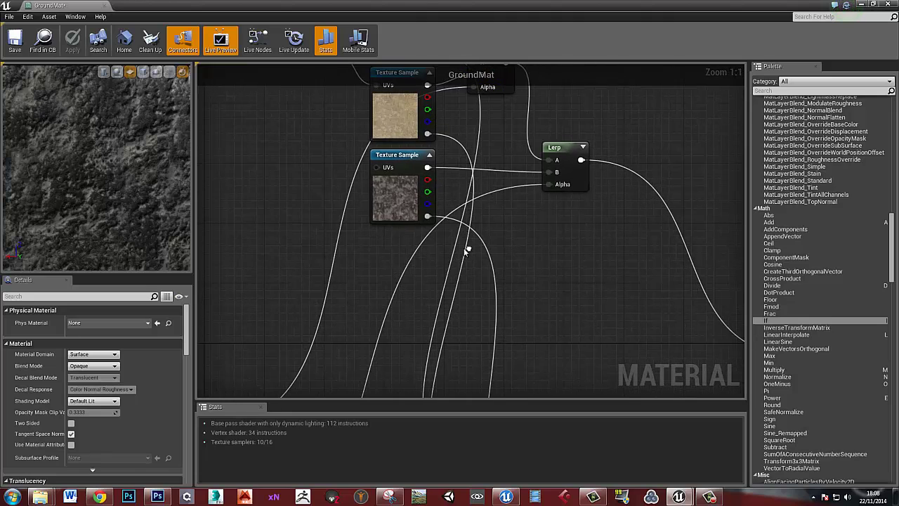
{"action": "left_click", "coordinate": [391, 248]}
{"action": "left_click_drag", "start_coordinate": [416, 257], "coordinate": [394, 246]}
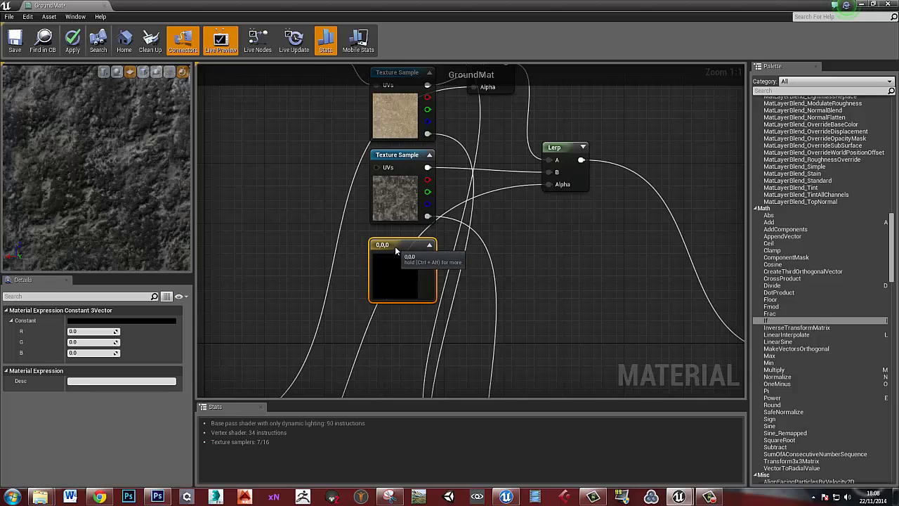
{"action": "left_click", "coordinate": [500, 296]}
{"action": "double_click", "coordinate": [393, 279]}
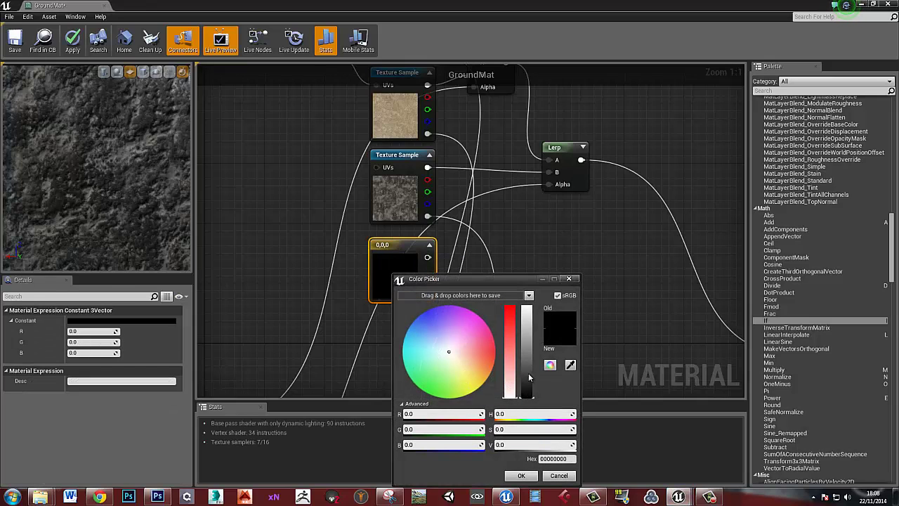
{"action": "left_click", "coordinate": [464, 359]}
{"action": "left_click_drag", "start_coordinate": [527, 395], "coordinate": [527, 386]}
{"action": "left_click", "coordinate": [522, 477]}
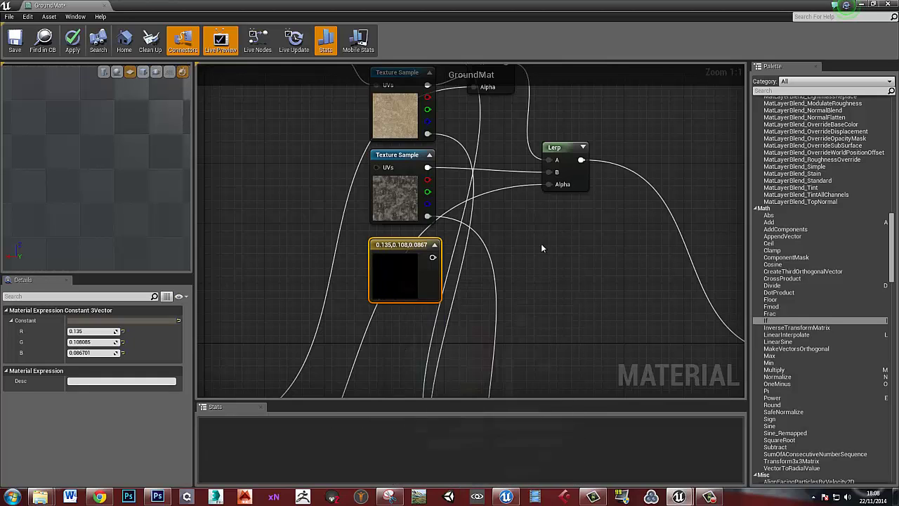
Darken the Constant3Vector's brown to 0.125, 0.1, 0.0803 by reducing its brightness value to 0.125.
{"action": "right_click_drag", "start_coordinate": [567, 237], "coordinate": [513, 256]}
{"action": "left_click", "coordinate": [513, 256]}
{"action": "double_click", "coordinate": [338, 285]}
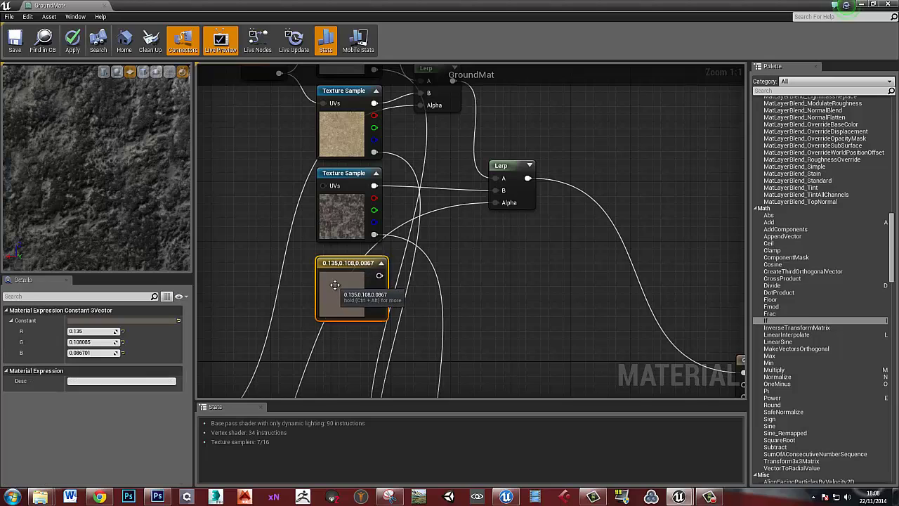
{"action": "left_click_drag", "start_coordinate": [469, 385], "coordinate": [469, 387]}
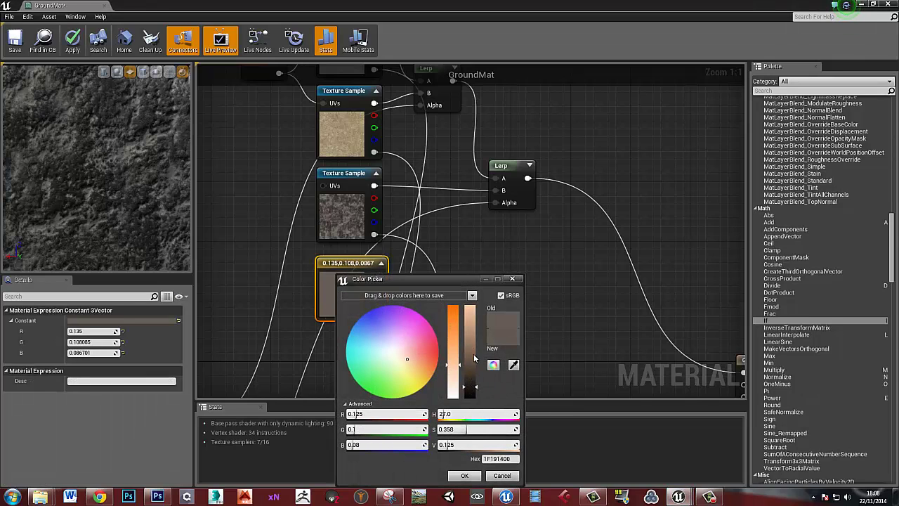
{"action": "left_click", "coordinate": [471, 476]}
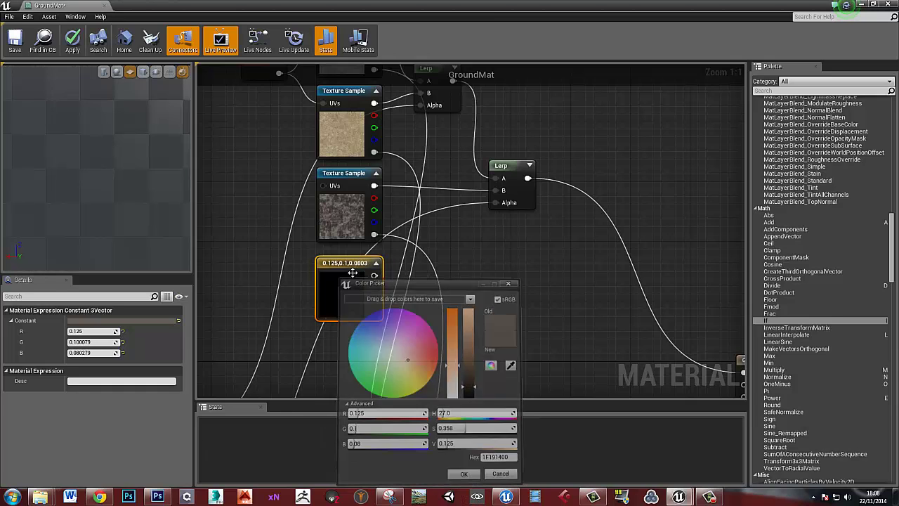
{"action": "mouse_move", "coordinate": [478, 268]}
{"action": "right_mouse_down"}
{"action": "mouse_move", "coordinate": [454, 276]}
{"action": "mouse_move", "coordinate": [448, 293]}
{"action": "mouse_move", "coordinate": [487, 281]}
{"action": "mouse_move", "coordinate": [476, 281]}
{"action": "right_mouse_up"}
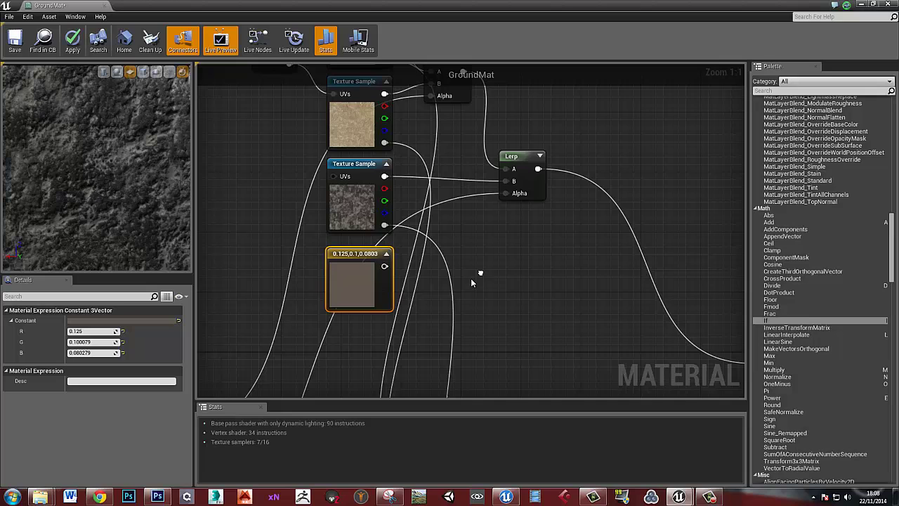
Duplicate the last base colour Lerp, connecting the original Lerp's output to the copy's A and the brown constant to B.
{"action": "left_click", "coordinate": [521, 156]}
{"action": "key", "text": "ctrl+c"}
{"action": "key", "text": "ctrl+v"}
{"action": "left_click_drag", "start_coordinate": [563, 229], "coordinate": [600, 231]}
{"action": "right_click_drag", "start_coordinate": [508, 252], "coordinate": [463, 248]}
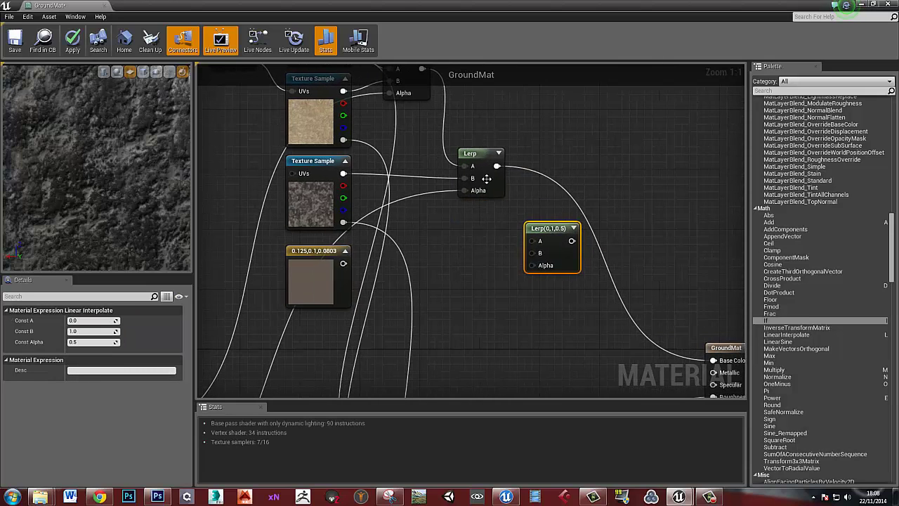
{"action": "left_click_drag", "start_coordinate": [496, 166], "coordinate": [533, 241]}
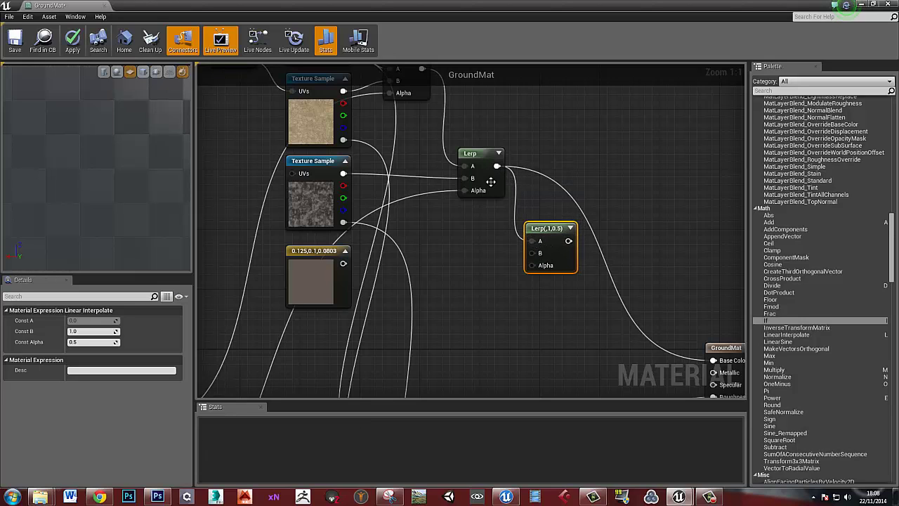
{"action": "left_click_drag", "start_coordinate": [343, 263], "coordinate": [539, 253]}
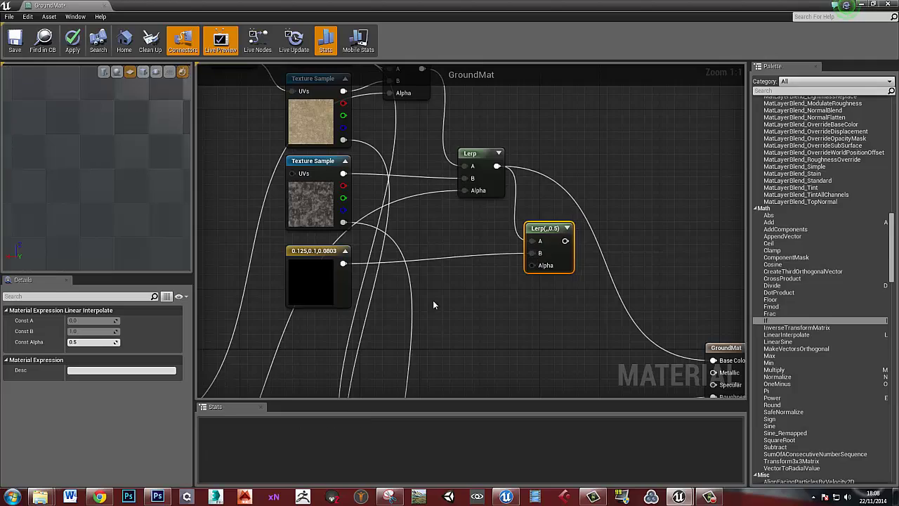
Examine the Vertex Color node and the mask chains it drives, including the unconnected third chain.
{"action": "right_click_drag", "start_coordinate": [473, 272], "coordinate": [539, 247]}
{"action": "scroll", "coordinate": [513, 264], "scroll_direction": "down", "scroll_amount": 4}
{"action": "right_click_drag", "start_coordinate": [439, 302], "coordinate": [534, 151]}
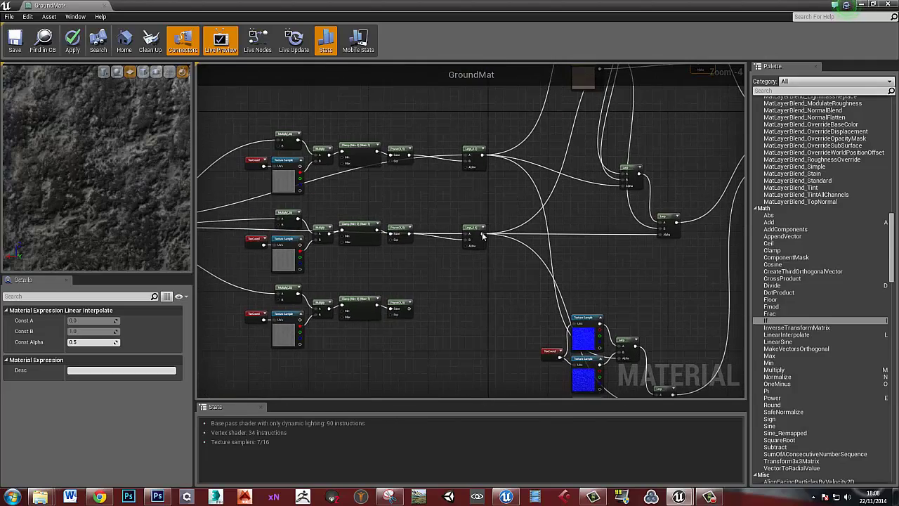
{"action": "right_click_drag", "start_coordinate": [475, 262], "coordinate": [497, 248]}
{"action": "right_click_drag", "start_coordinate": [267, 204], "coordinate": [324, 213]}
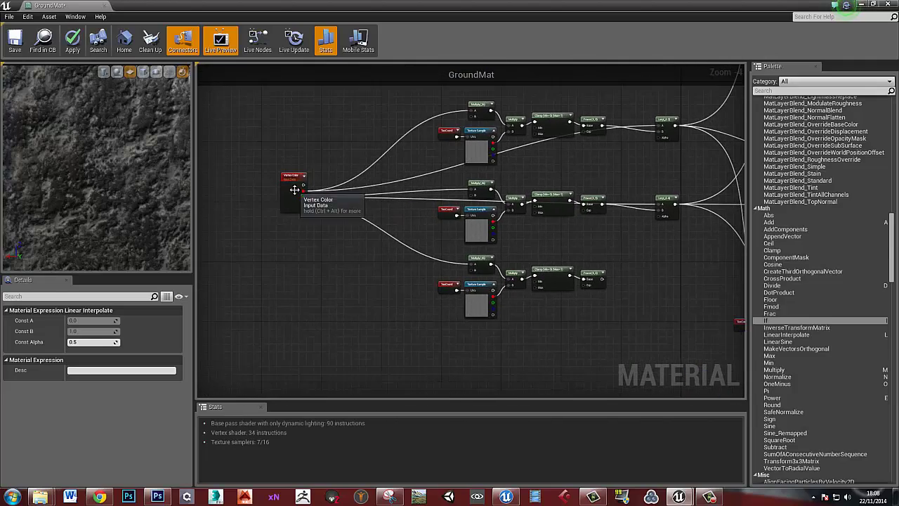
{"action": "scroll", "coordinate": [296, 186], "scroll_direction": "up", "scroll_amount": 3}
{"action": "left_click_drag", "start_coordinate": [309, 211], "coordinate": [631, 322]}
{"action": "right_click_drag", "start_coordinate": [631, 321], "coordinate": [480, 230]}
{"action": "left_click_drag", "start_coordinate": [379, 207], "coordinate": [691, 321]}
{"action": "left_click", "coordinate": [701, 295]}
Add a Lerp after the third mask chain, aligned below the second chain's Lerp, and connect the third Power output to its B.
{"action": "right_click_drag", "start_coordinate": [702, 294], "coordinate": [521, 266]}
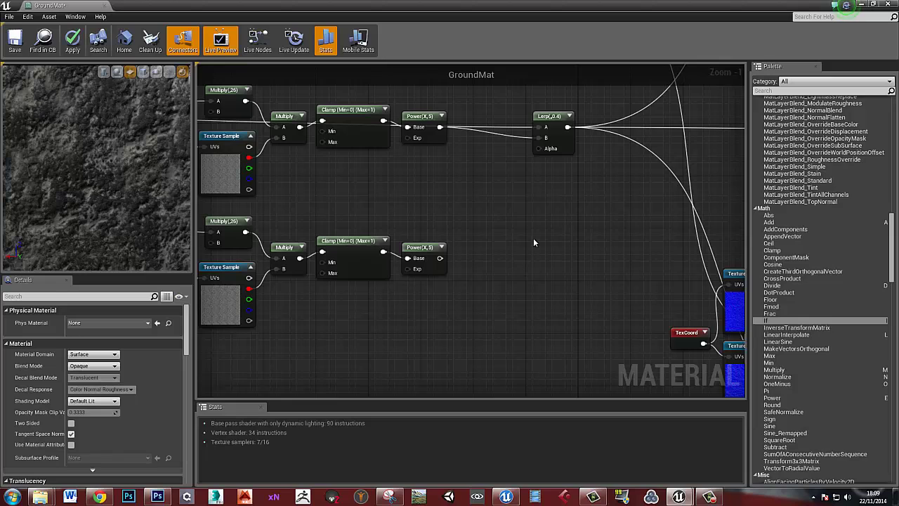
{"action": "left_click", "coordinate": [531, 240]}
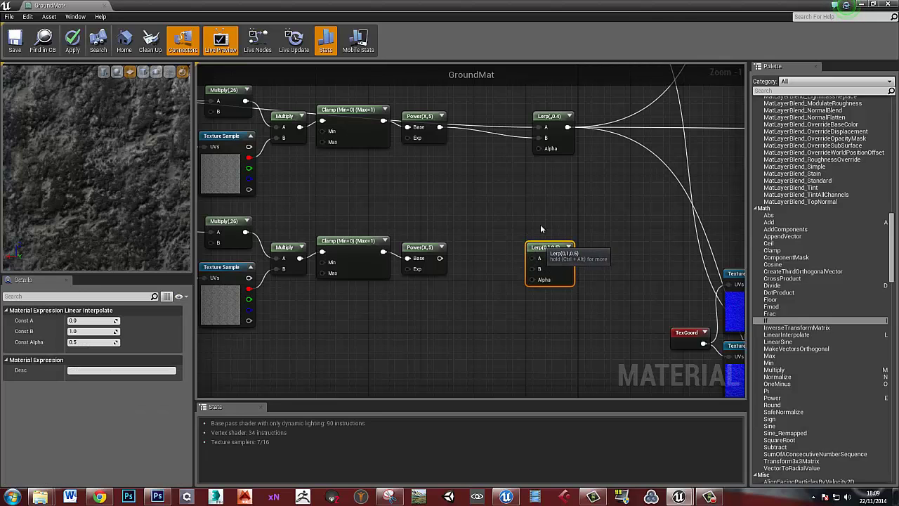
{"action": "left_click", "coordinate": [503, 241]}
{"action": "left_click_drag", "start_coordinate": [545, 249], "coordinate": [551, 247]}
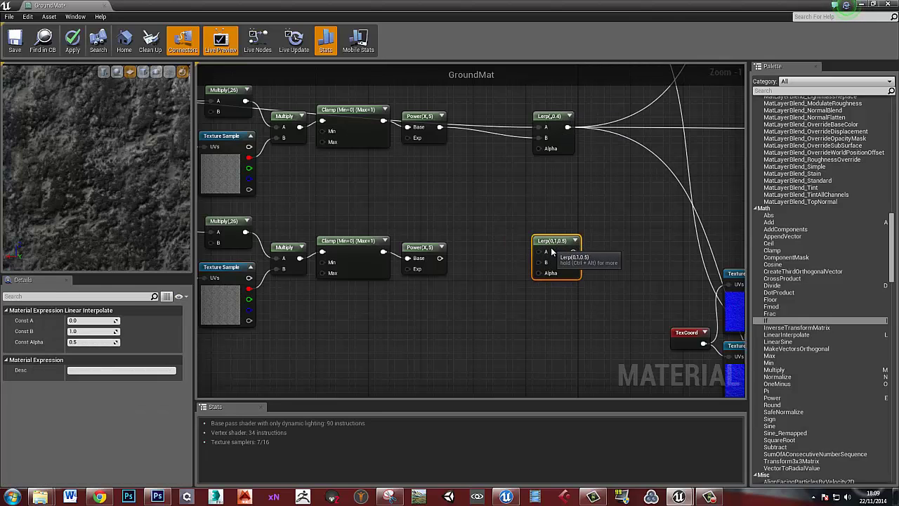
{"action": "right_click_drag", "start_coordinate": [477, 270], "coordinate": [531, 260]}
{"action": "left_click", "coordinate": [503, 255]}
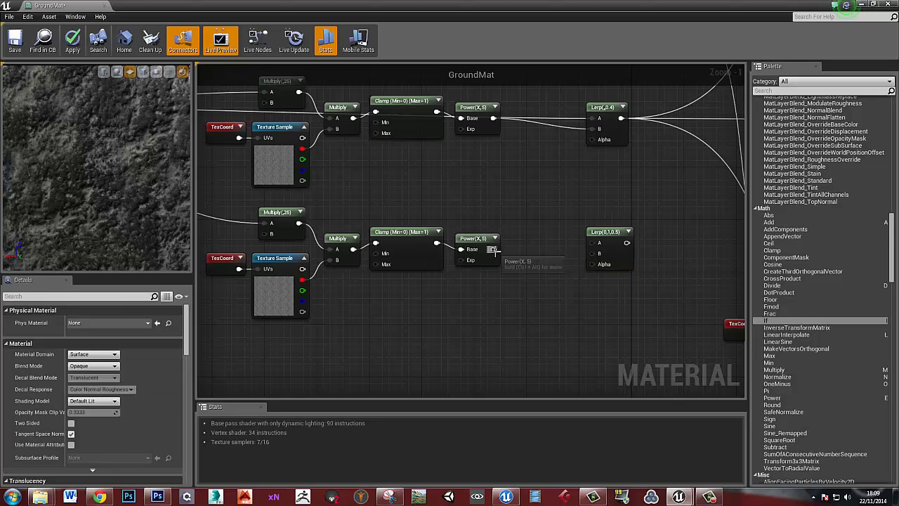
{"action": "left_click_drag", "start_coordinate": [494, 249], "coordinate": [594, 254]}
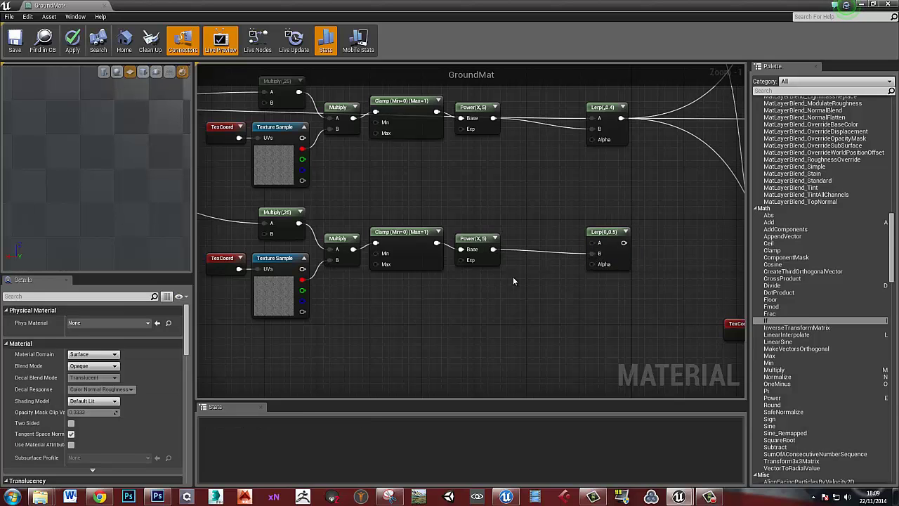
Connect the Vertex Color node's blue channel to the A input of the third mask chain's Lerp.
{"action": "scroll", "coordinate": [513, 276], "scroll_direction": "down", "scroll_amount": 2}
{"action": "right_click_drag", "start_coordinate": [512, 276], "coordinate": [611, 270]}
{"action": "scroll", "coordinate": [608, 273], "scroll_direction": "down", "scroll_amount": 2}
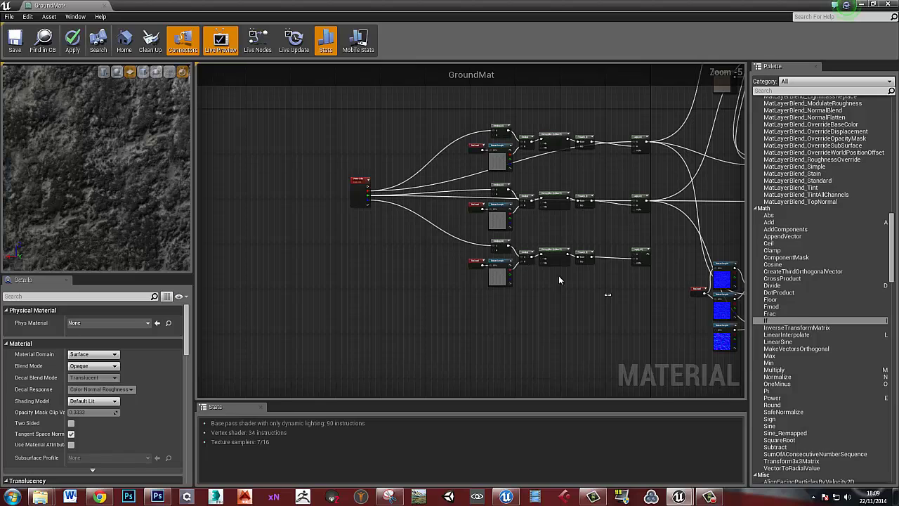
{"action": "left_click_drag", "start_coordinate": [603, 291], "coordinate": [468, 240]}
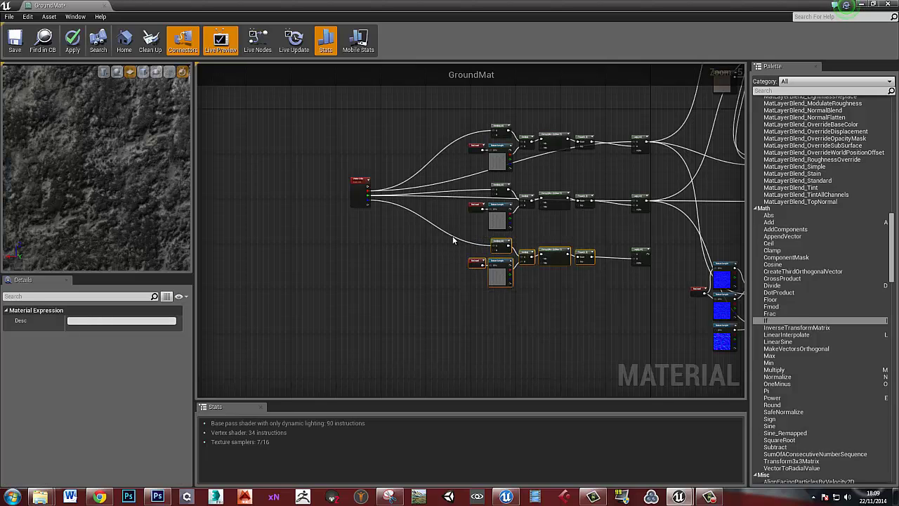
{"action": "left_click", "coordinate": [454, 241]}
{"action": "left_click_drag", "start_coordinate": [366, 200], "coordinate": [633, 258]}
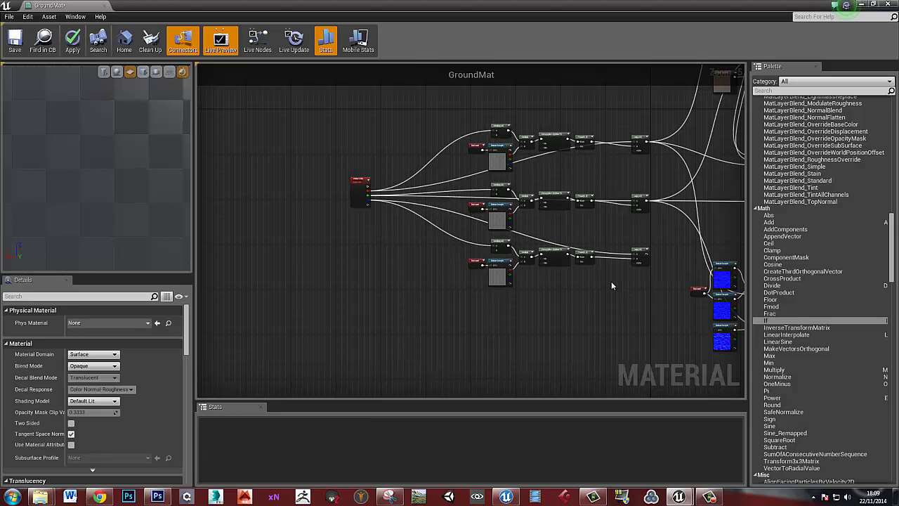
Set the constant alpha of the third mask chain's Lerp to 1.
{"action": "scroll", "coordinate": [475, 254], "scroll_direction": "up", "scroll_amount": 4}
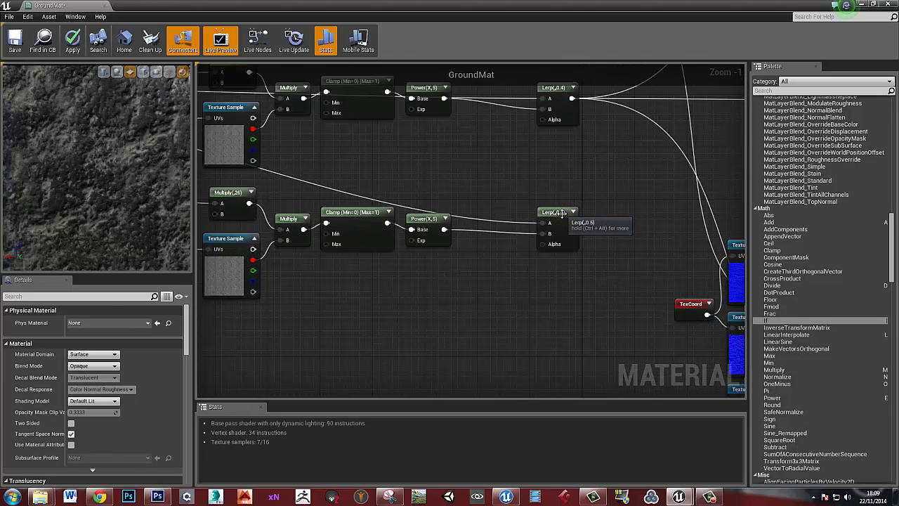
{"action": "left_click", "coordinate": [570, 224]}
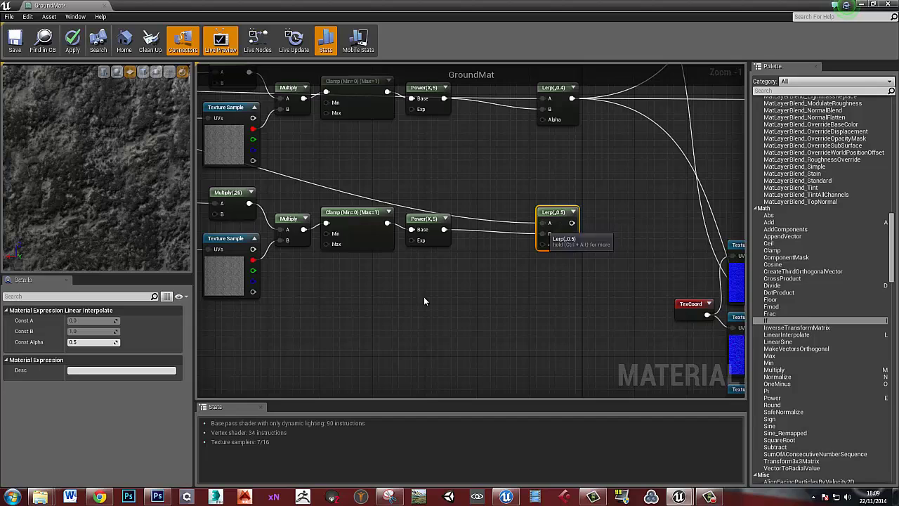
{"action": "left_click", "coordinate": [94, 342]}
{"action": "type", "text": "4"}
{"action": "key", "text": "Return"}
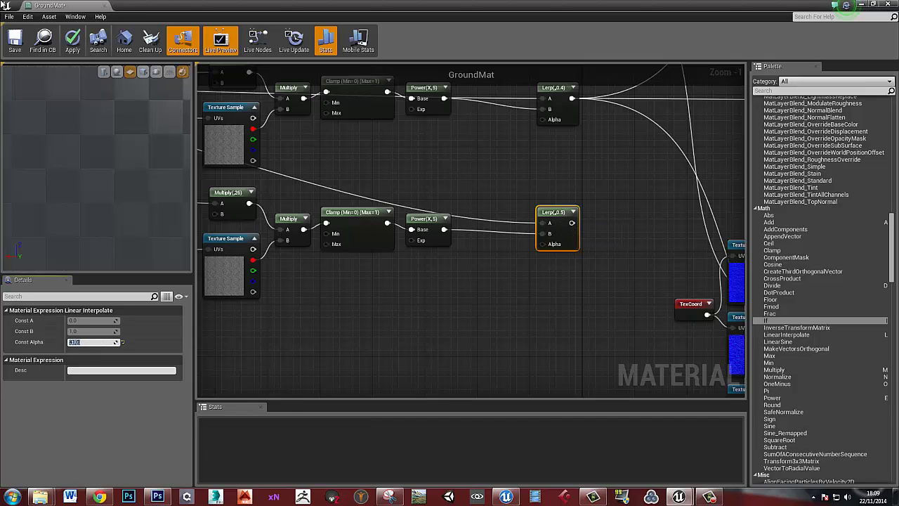
{"action": "type", "text": "1"}
{"action": "key", "text": "Return"}
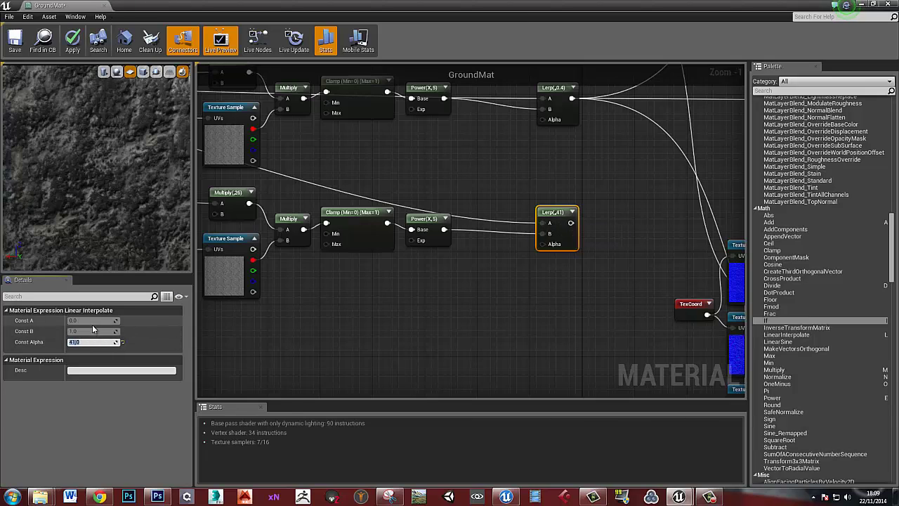
Set the U tiling of the third mask chain's TexCoord to 1.
{"action": "right_click_drag", "start_coordinate": [307, 306], "coordinate": [460, 305]}
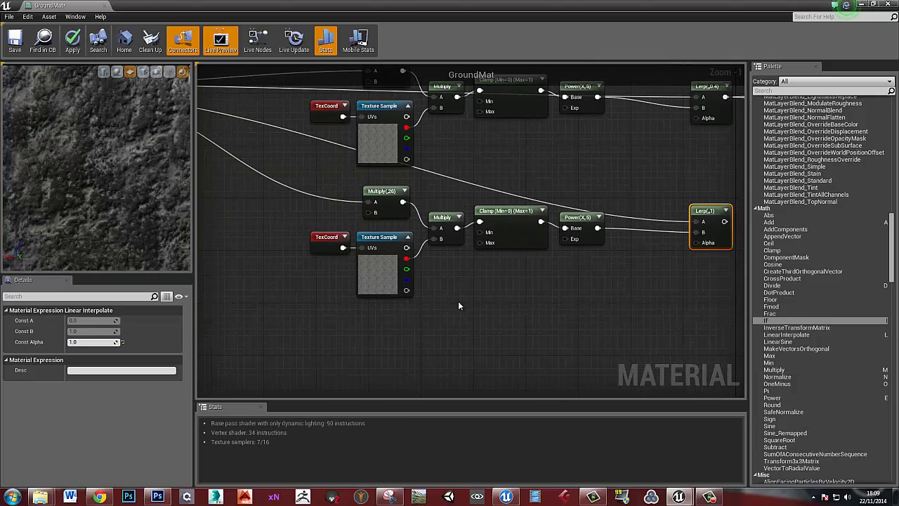
{"action": "left_click_drag", "start_coordinate": [608, 326], "coordinate": [328, 207]}
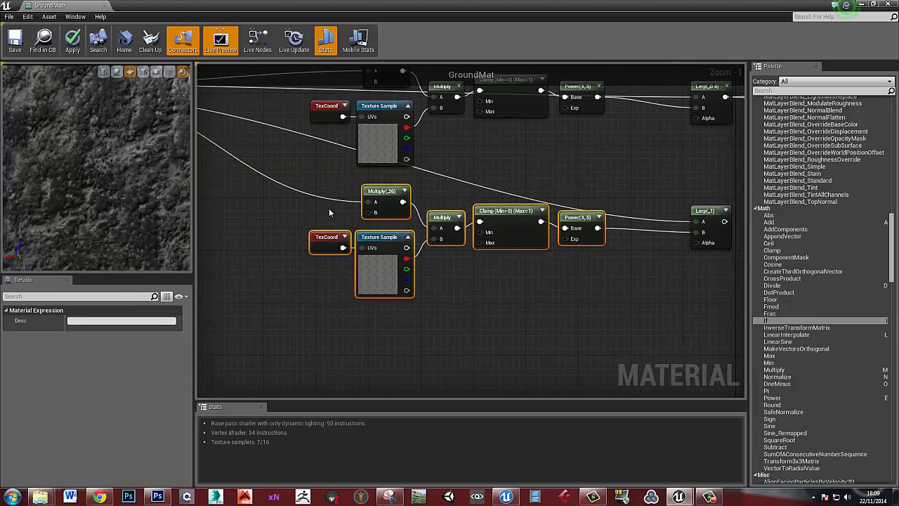
{"action": "left_click", "coordinate": [326, 207]}
{"action": "left_click", "coordinate": [328, 240]}
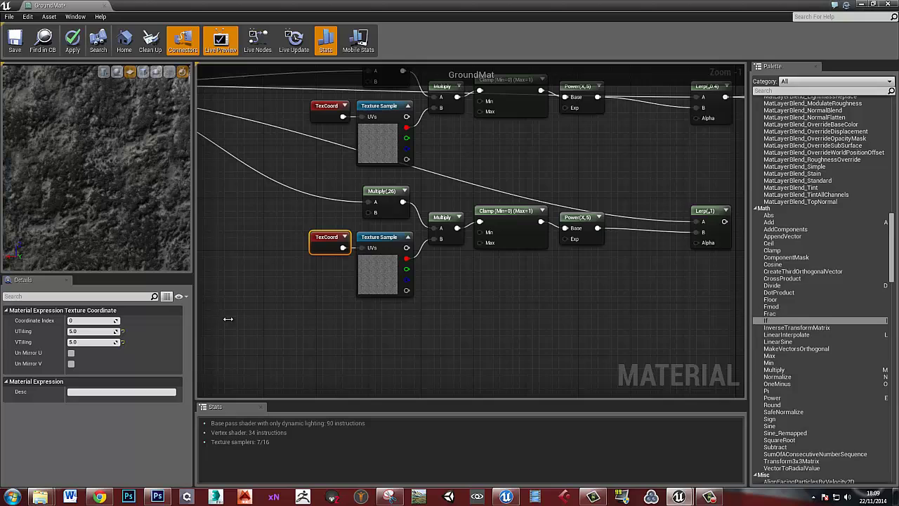
{"action": "left_click", "coordinate": [91, 331]}
{"action": "type", "text": "1"}
{"action": "key", "text": "Tab"}
{"action": "right_click_drag", "start_coordinate": [509, 272], "coordinate": [477, 274]}
{"action": "left_click", "coordinate": [477, 274]}
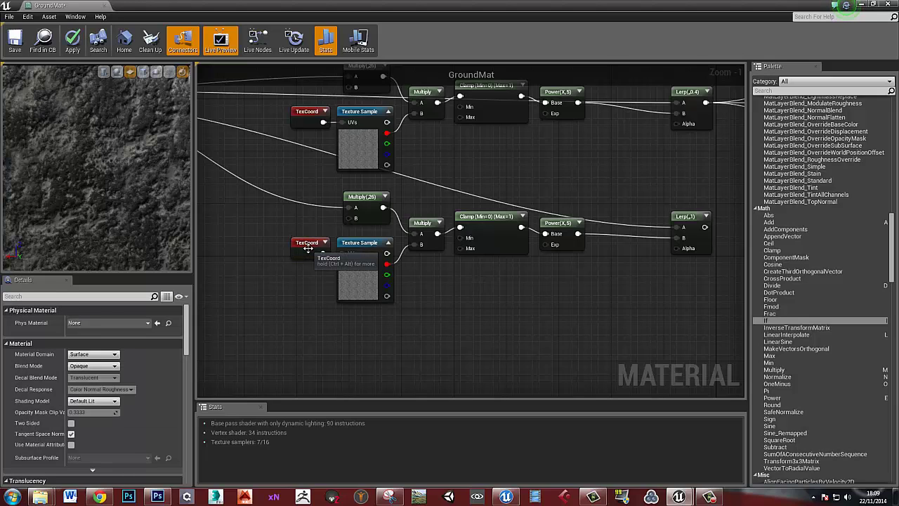
Connect the output of the Lerp that blends in the brown constant to the material's Base Color.
{"action": "right_click_drag", "start_coordinate": [582, 306], "coordinate": [417, 306]}
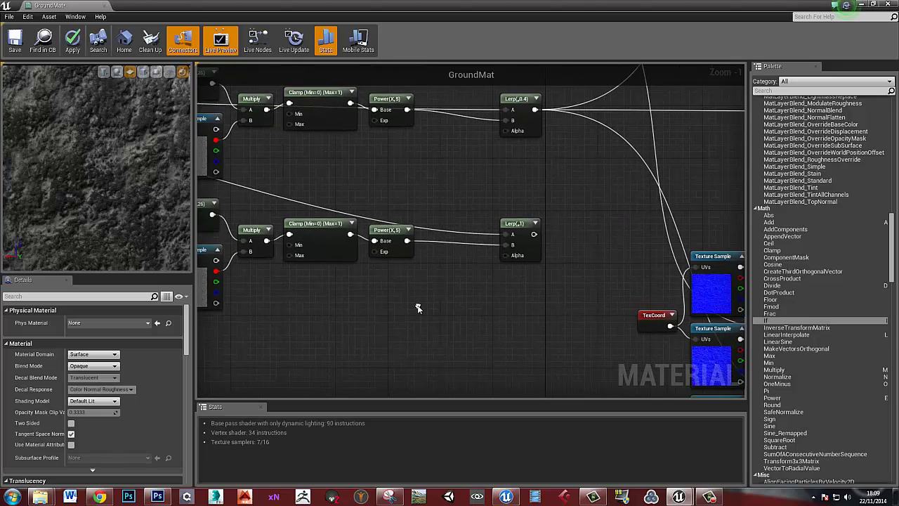
{"action": "scroll", "coordinate": [563, 274], "scroll_direction": "down", "scroll_amount": 1}
{"action": "right_click_drag", "start_coordinate": [647, 229], "coordinate": [461, 303]}
{"action": "scroll", "coordinate": [514, 256], "scroll_direction": "down", "scroll_amount": 3}
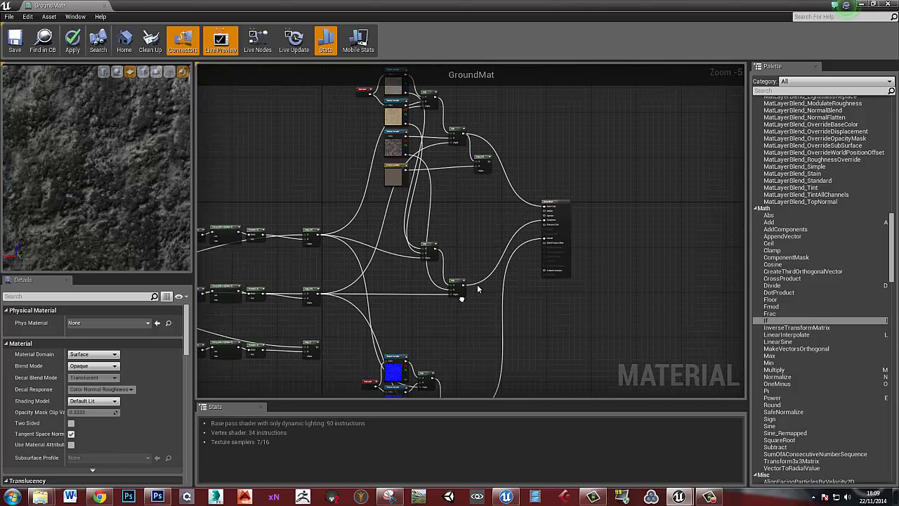
{"action": "scroll", "coordinate": [489, 169], "scroll_direction": "up", "scroll_amount": 3}
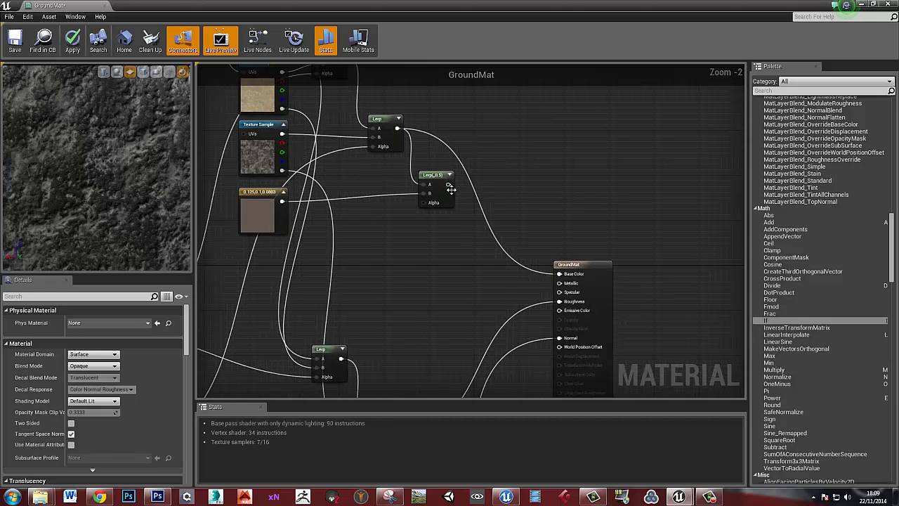
{"action": "left_click_drag", "start_coordinate": [448, 184], "coordinate": [559, 274]}
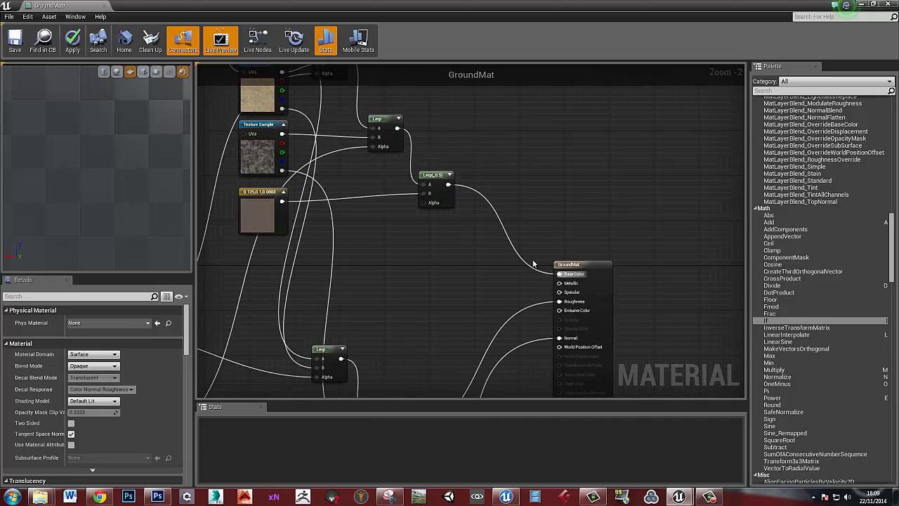
Duplicate the last roughness Lerp, place the copy diagonally below it, and connect the original's output to the copy's A.
{"action": "right_click_drag", "start_coordinate": [439, 366], "coordinate": [477, 184]}
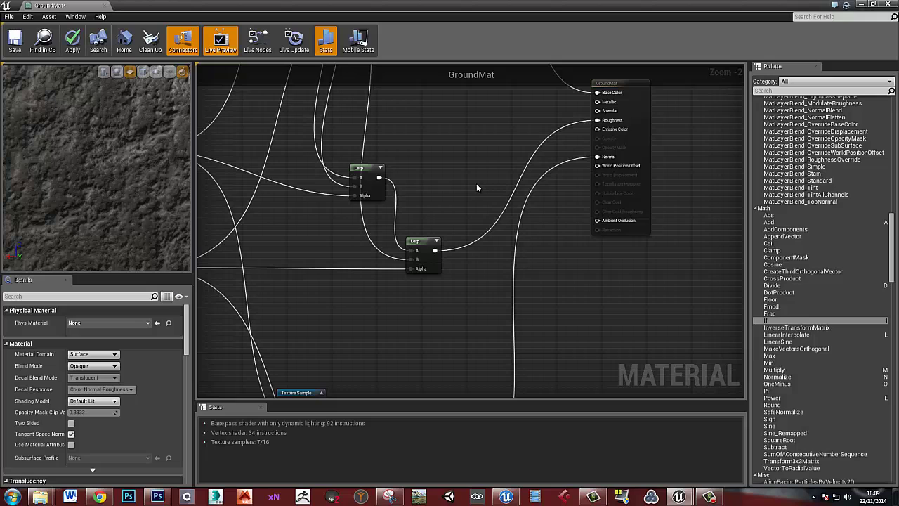
{"action": "left_click", "coordinate": [432, 241]}
{"action": "key", "text": "ctrl+c"}
{"action": "key", "text": "ctrl+v"}
{"action": "left_click_drag", "start_coordinate": [449, 253], "coordinate": [476, 306]}
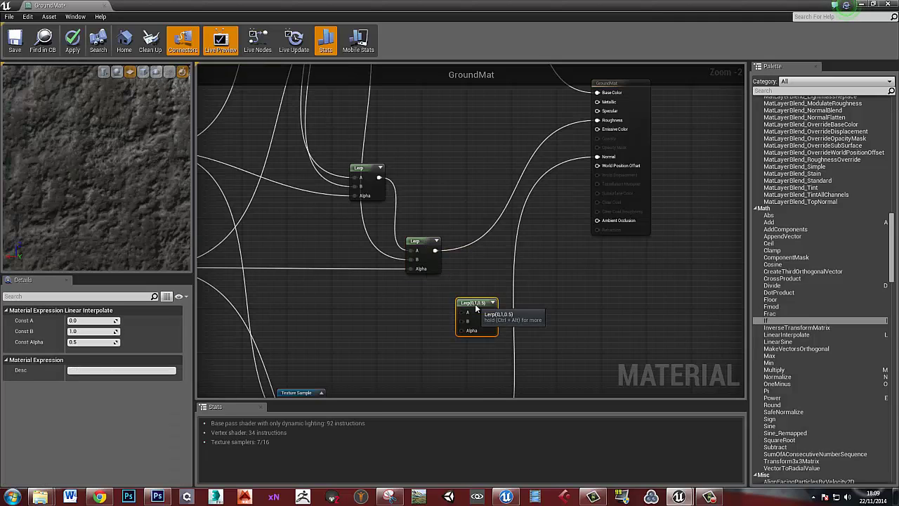
{"action": "left_click_drag", "start_coordinate": [437, 252], "coordinate": [462, 310]}
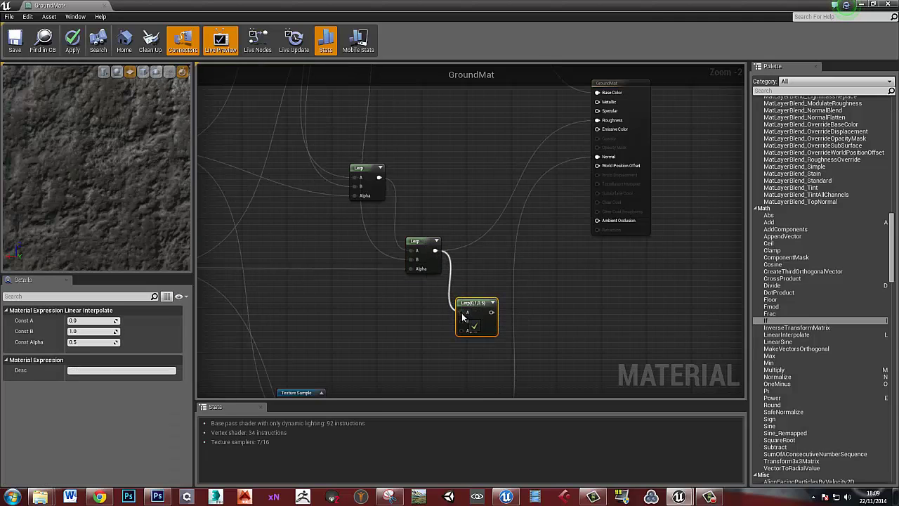
Connect the new roughness Lerp's output to the material's Roughness.
{"action": "scroll", "coordinate": [442, 289], "scroll_direction": "down", "scroll_amount": 4}
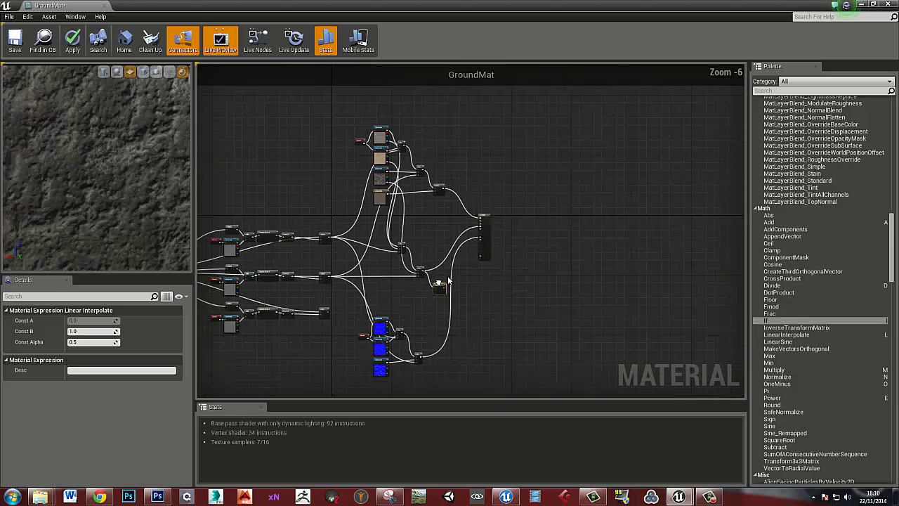
{"action": "scroll", "coordinate": [468, 248], "scroll_direction": "up", "scroll_amount": 3}
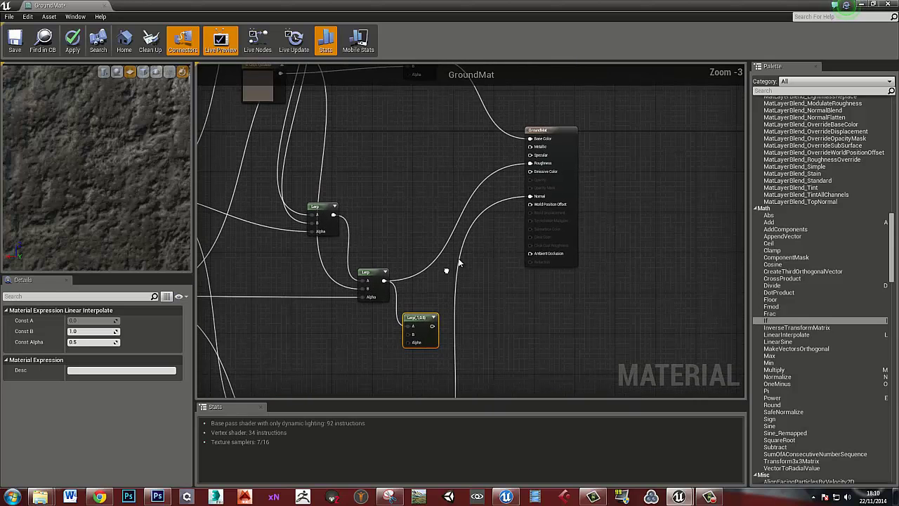
{"action": "left_click_drag", "start_coordinate": [433, 326], "coordinate": [531, 164]}
Add a Constant node beside the new roughness Lerp and connect it to that Lerp's B input.
{"action": "right_click_drag", "start_coordinate": [388, 321], "coordinate": [472, 261]}
{"action": "left_click", "coordinate": [447, 273]}
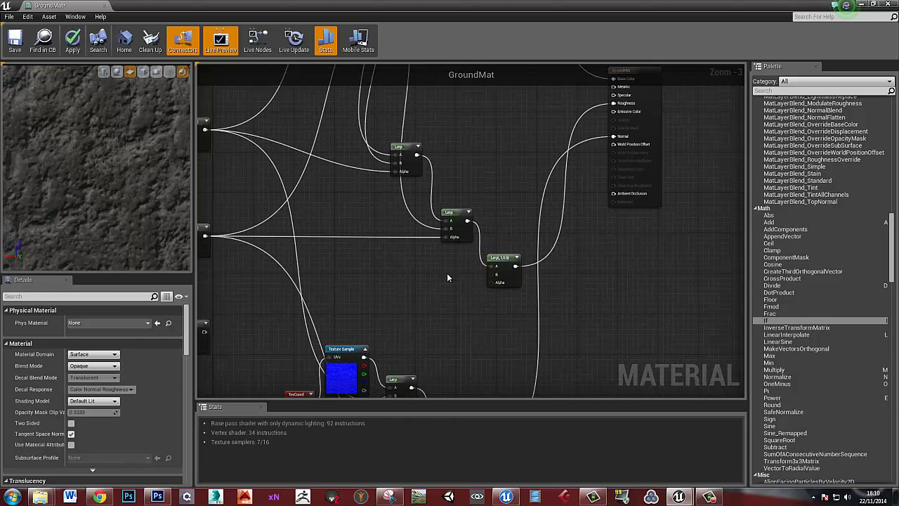
{"action": "left_click", "coordinate": [447, 273]}
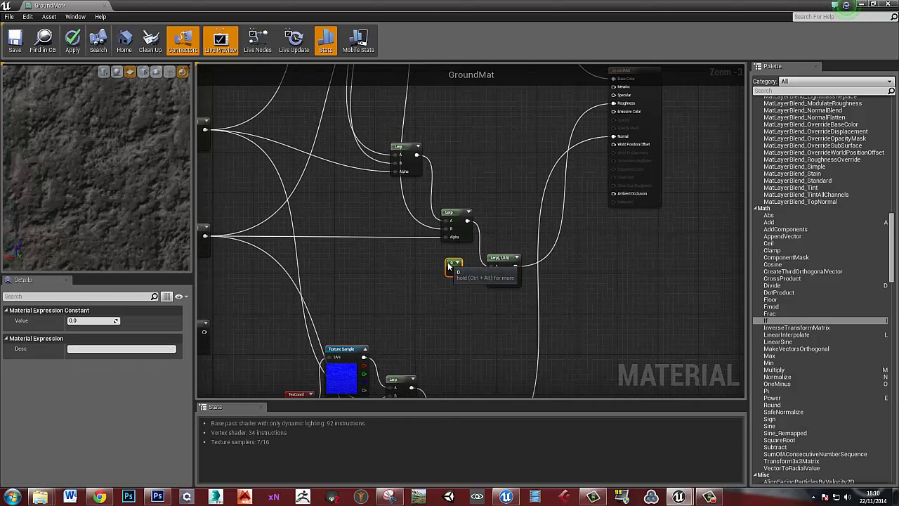
{"action": "scroll", "coordinate": [461, 276], "scroll_direction": "up", "scroll_amount": 3}
{"action": "left_click", "coordinate": [467, 272]}
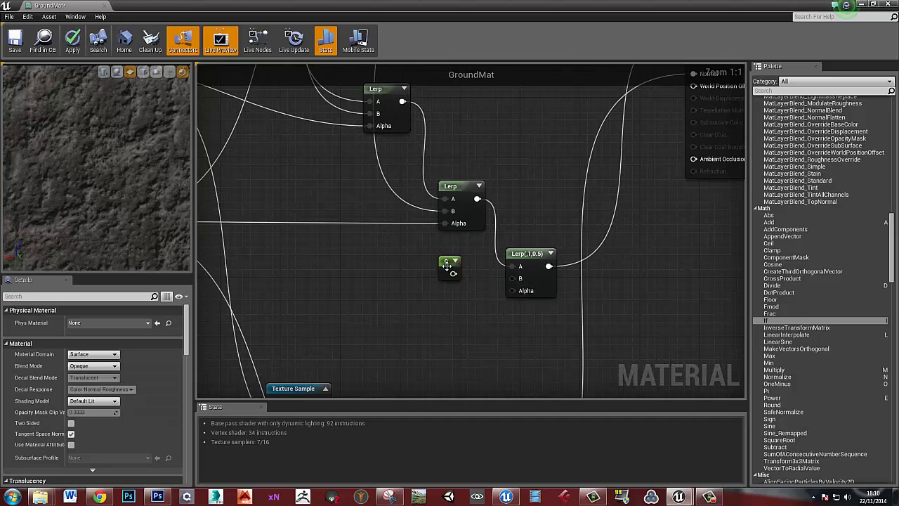
{"action": "left_click_drag", "start_coordinate": [444, 267], "coordinate": [512, 277]}
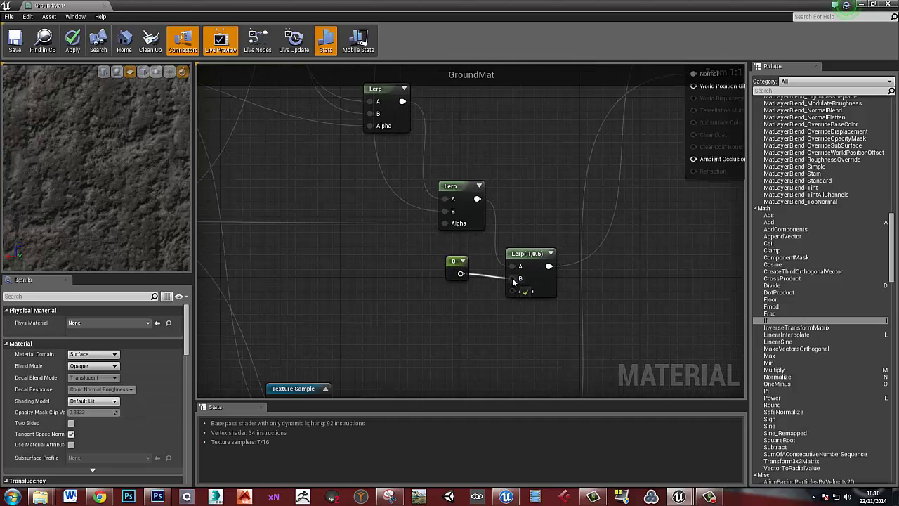
Set the roughness constant's value to 0.05.
{"action": "left_click", "coordinate": [455, 267]}
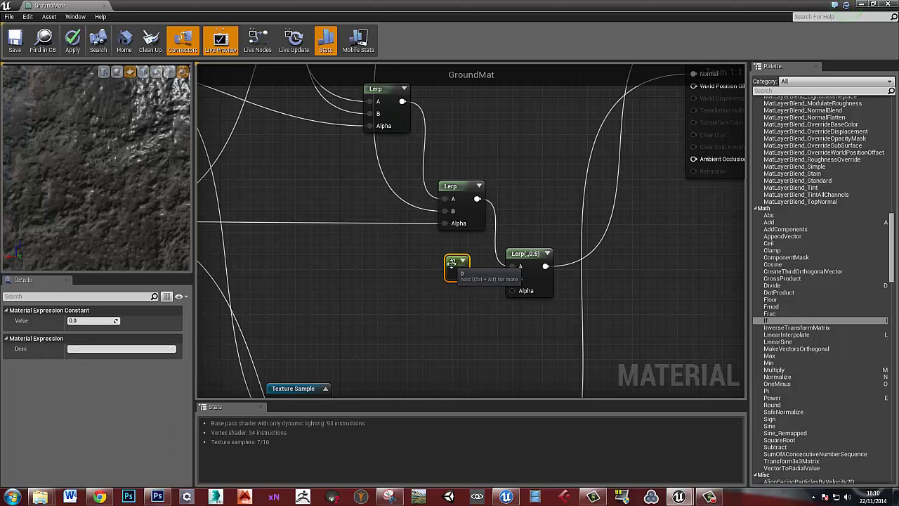
{"action": "left_click", "coordinate": [82, 323]}
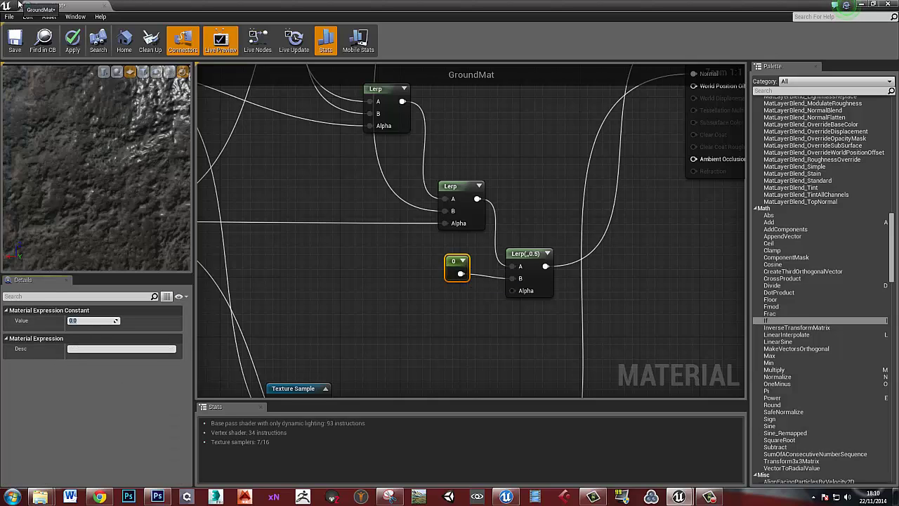
{"action": "type", "text": ".05"}
{"action": "key", "text": "Return"}
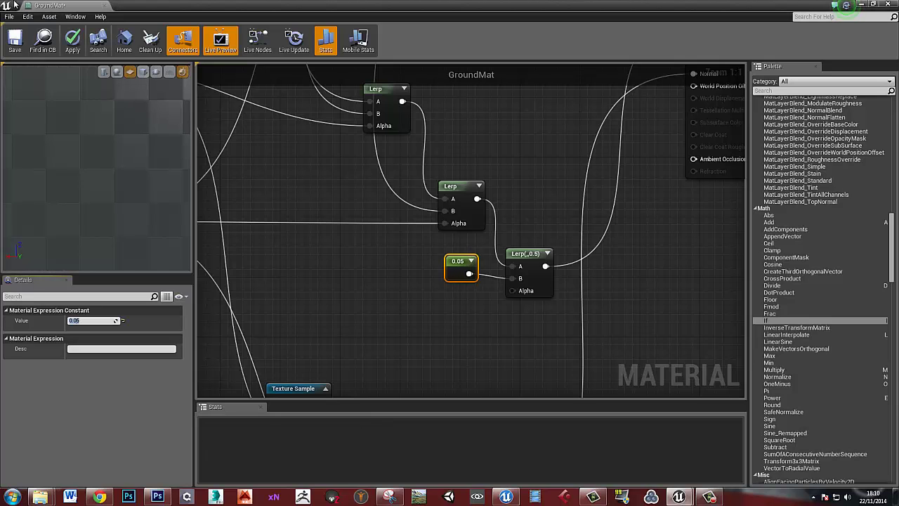
Connect the third mask chain's Lerp output to the Alpha of the new roughness Lerp.
{"action": "scroll", "coordinate": [422, 275], "scroll_direction": "down", "scroll_amount": 1}
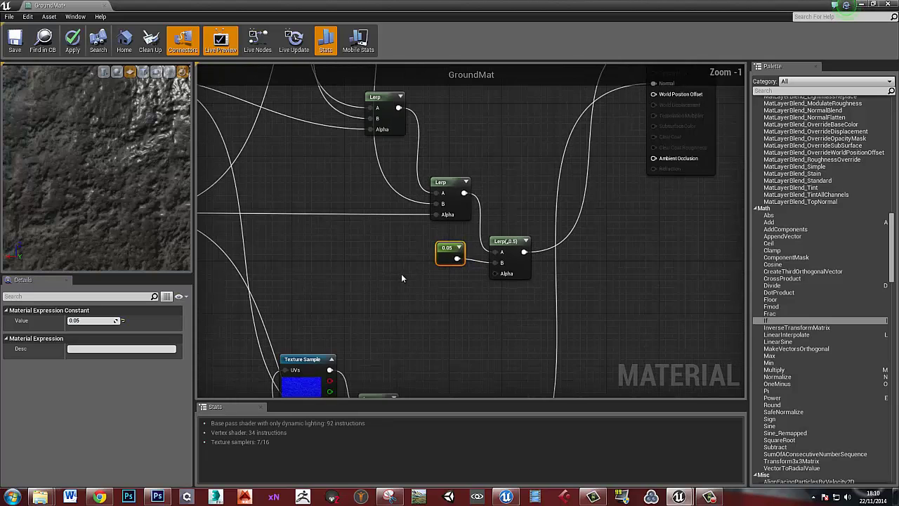
{"action": "right_click_drag", "start_coordinate": [402, 278], "coordinate": [545, 257]}
{"action": "scroll", "coordinate": [545, 257], "scroll_direction": "down", "scroll_amount": 3}
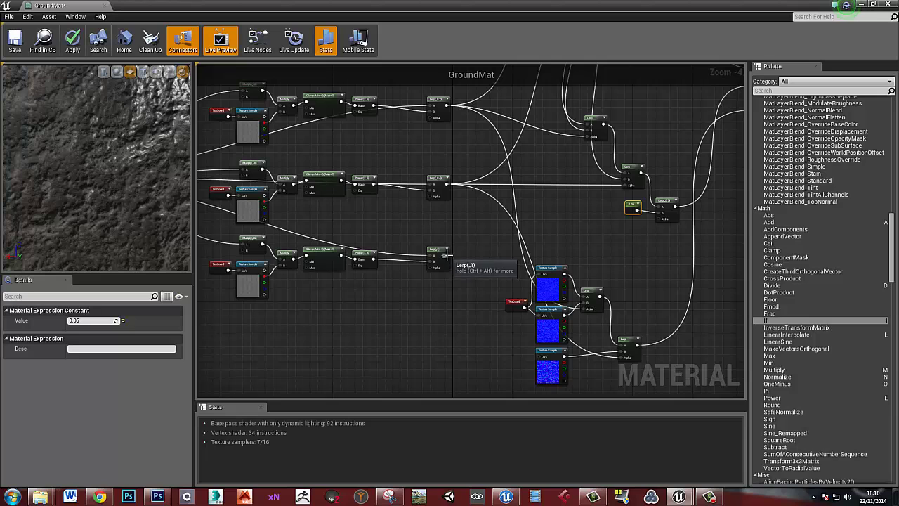
{"action": "left_click_drag", "start_coordinate": [445, 255], "coordinate": [660, 223]}
Connect the third mask chain's Lerp output to the Alpha of the base colour Lerp fed by the brown constant.
{"action": "right_click_drag", "start_coordinate": [637, 219], "coordinate": [490, 300]}
{"action": "scroll", "coordinate": [479, 278], "scroll_direction": "down", "scroll_amount": 1}
{"action": "right_click_drag", "start_coordinate": [415, 306], "coordinate": [452, 286]}
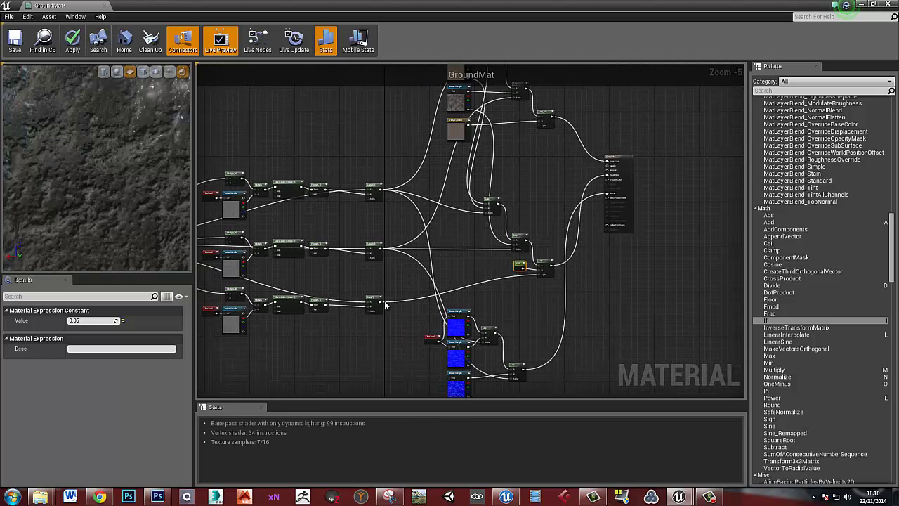
{"action": "left_click_drag", "start_coordinate": [381, 303], "coordinate": [541, 127]}
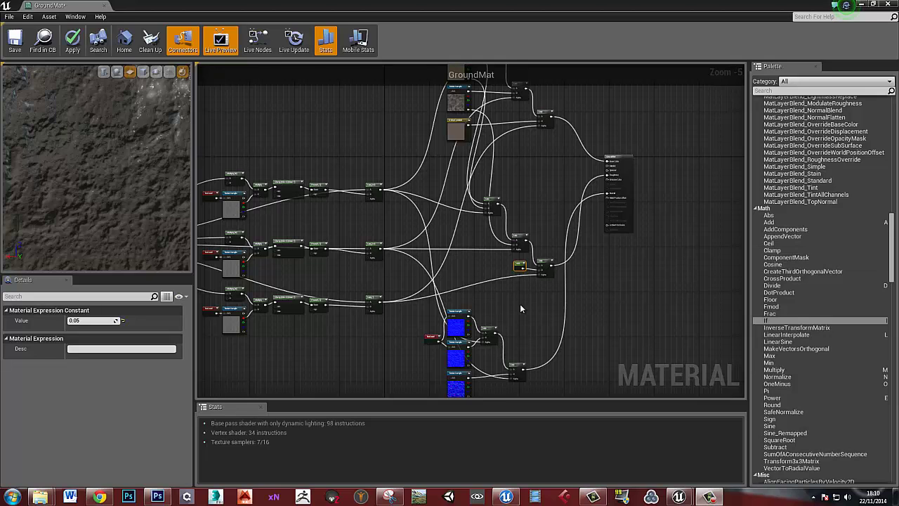
Duplicate the last Lerp of the normal map group and place the copy diagonally below it.
{"action": "right_click_drag", "start_coordinate": [519, 304], "coordinate": [558, 273]}
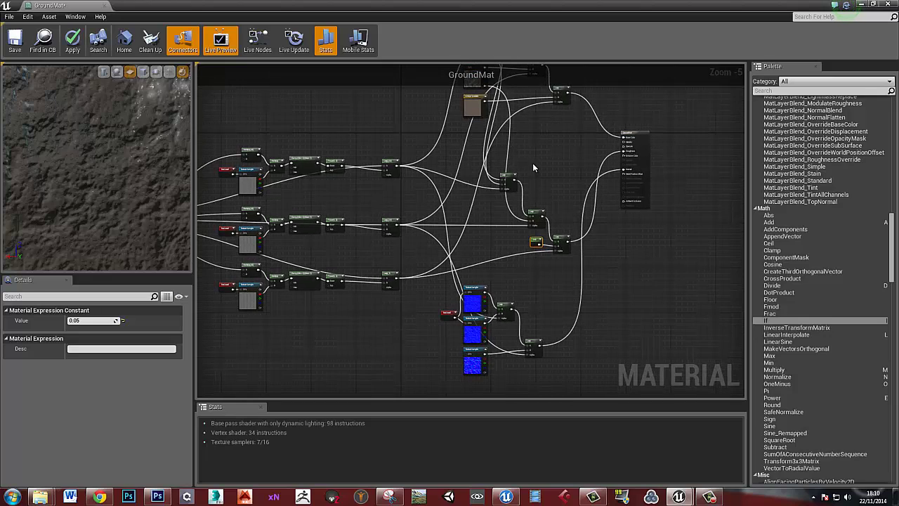
{"action": "right_click_drag", "start_coordinate": [534, 115], "coordinate": [529, 173]}
{"action": "right_click_drag", "start_coordinate": [547, 373], "coordinate": [553, 221]}
{"action": "left_click", "coordinate": [510, 279]}
{"action": "right_click_drag", "start_coordinate": [525, 292], "coordinate": [535, 308]}
{"action": "left_click", "coordinate": [543, 268]}
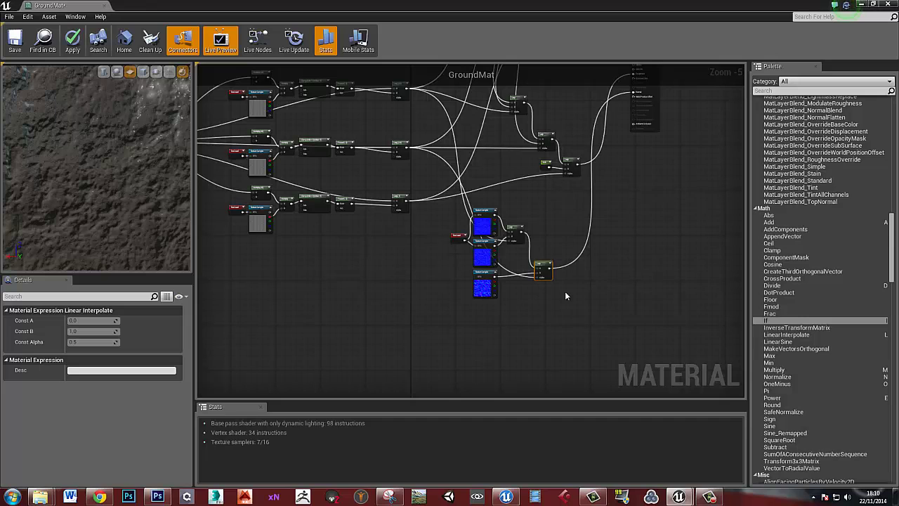
{"action": "left_click", "coordinate": [531, 267]}
{"action": "left_click", "coordinate": [540, 264]}
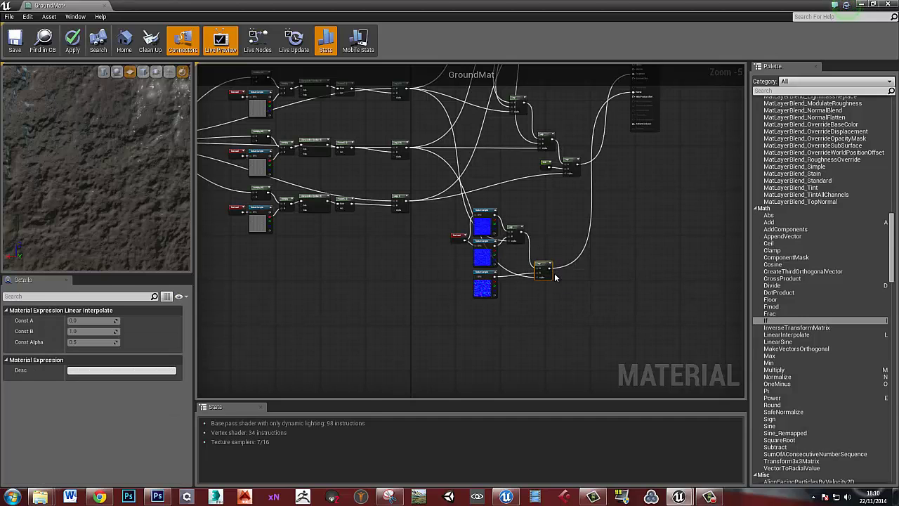
{"action": "scroll", "coordinate": [555, 277], "scroll_direction": "up", "scroll_amount": 3}
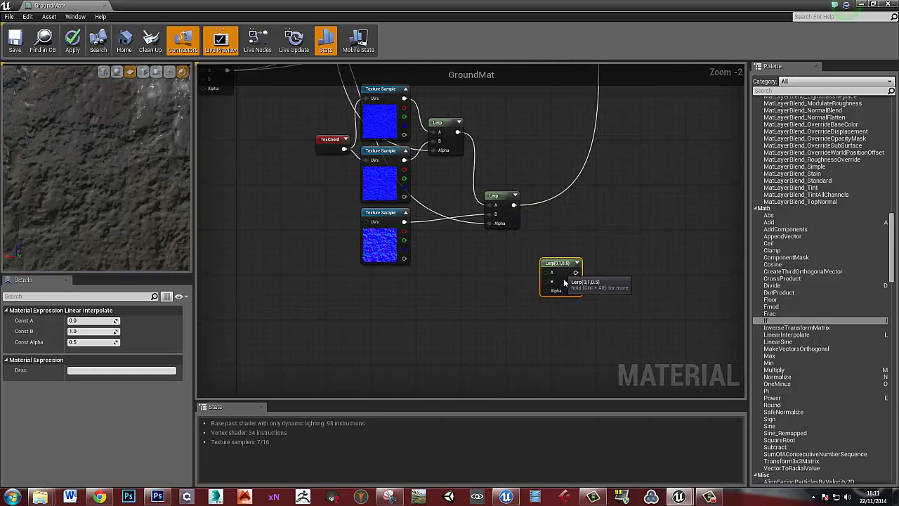
{"action": "left_click_drag", "start_coordinate": [564, 278], "coordinate": [570, 290]}
Add a Constant3Vector node and place it directly below the three normal map texture samples.
{"action": "left_click", "coordinate": [430, 300]}
{"action": "key", "text": "3"}
{"action": "left_click", "coordinate": [372, 305]}
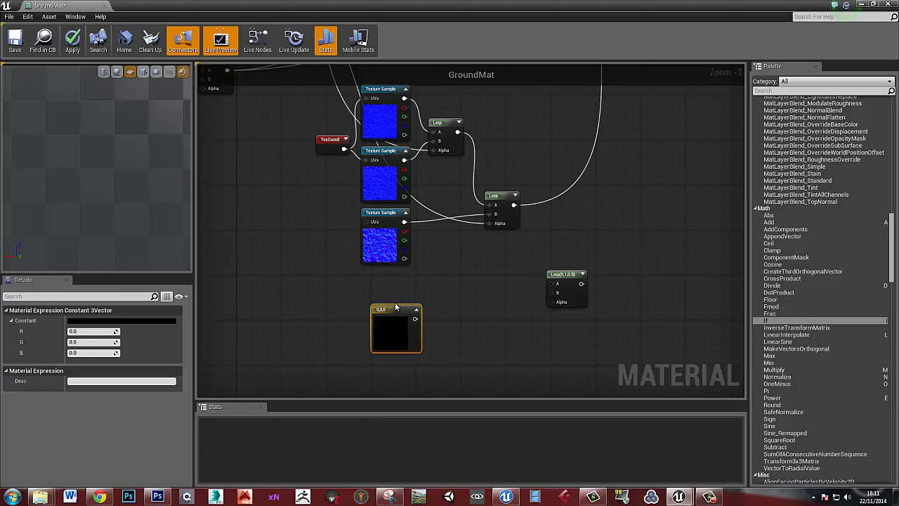
{"action": "left_click_drag", "start_coordinate": [396, 307], "coordinate": [383, 277]}
Set the new Constant3Vector's colour to R 0.5, G 0.5, B 1.
{"action": "double_click", "coordinate": [383, 277]}
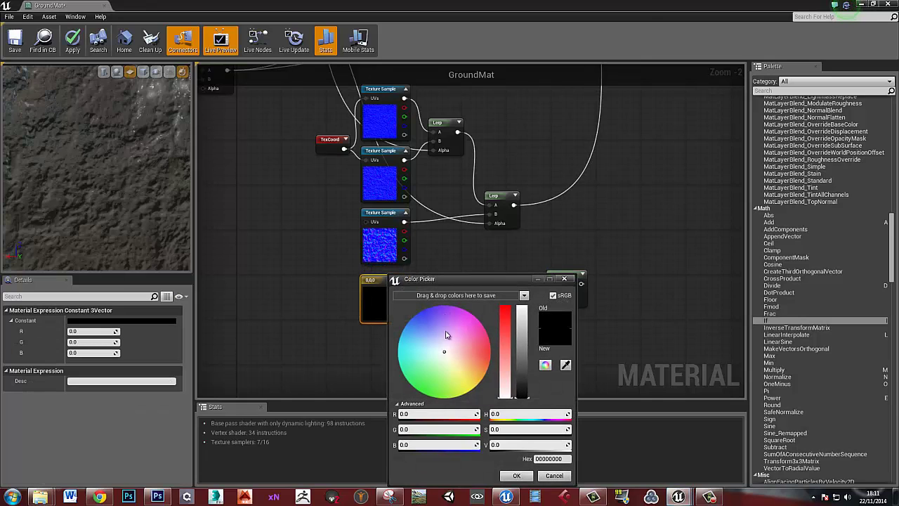
{"action": "left_click", "coordinate": [430, 414]}
{"action": "type", "text": ".5"}
{"action": "key", "text": "Tab"}
{"action": "type", "text": ".5"}
{"action": "key", "text": "Tab"}
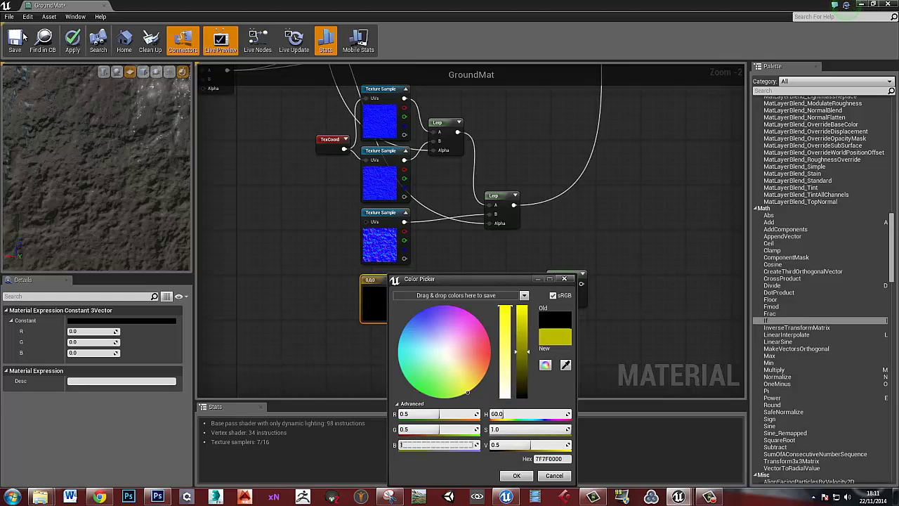
{"action": "type", "text": "1"}
{"action": "key", "text": "Tab"}
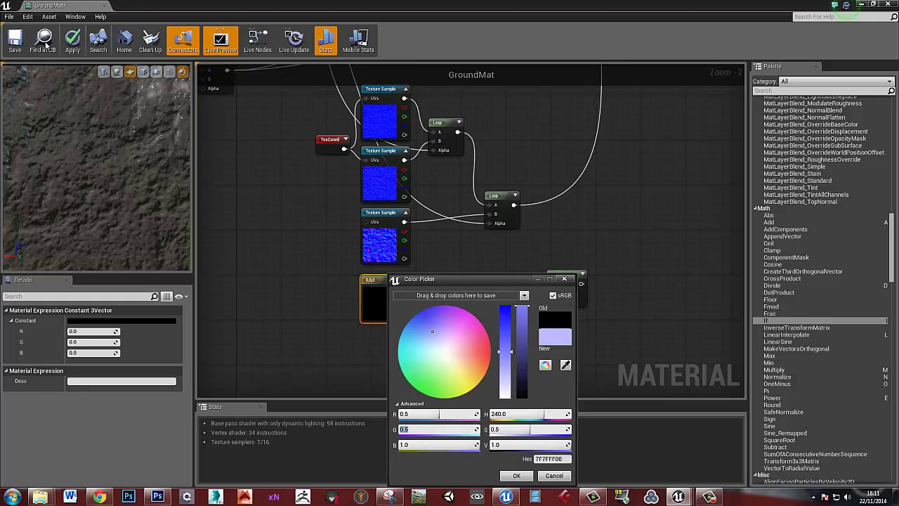
{"action": "left_click", "coordinate": [517, 476]}
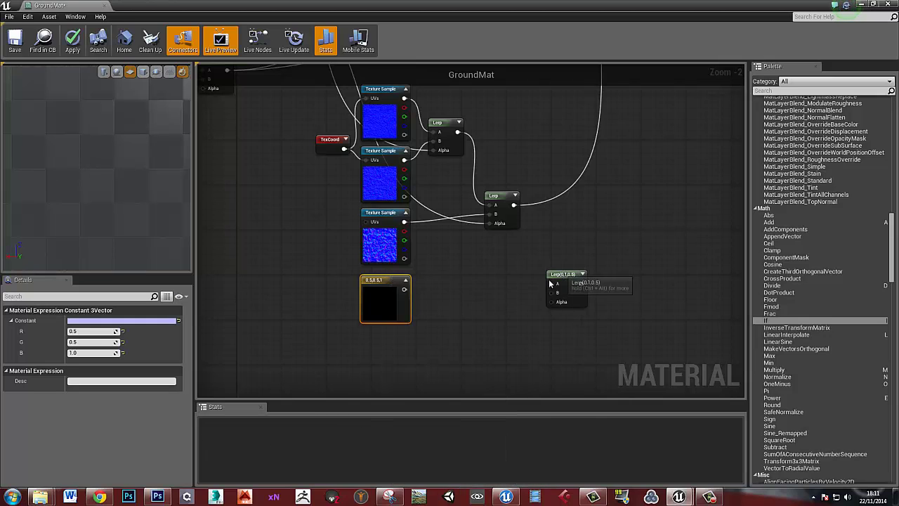
Move the new normal Lerp closer, connect the previous normal Lerp to its A and the 0.5, 0.5, 1 constant to its B.
{"action": "left_click_drag", "start_coordinate": [571, 282], "coordinate": [552, 259]}
{"action": "left_click_drag", "start_coordinate": [513, 205], "coordinate": [535, 261]}
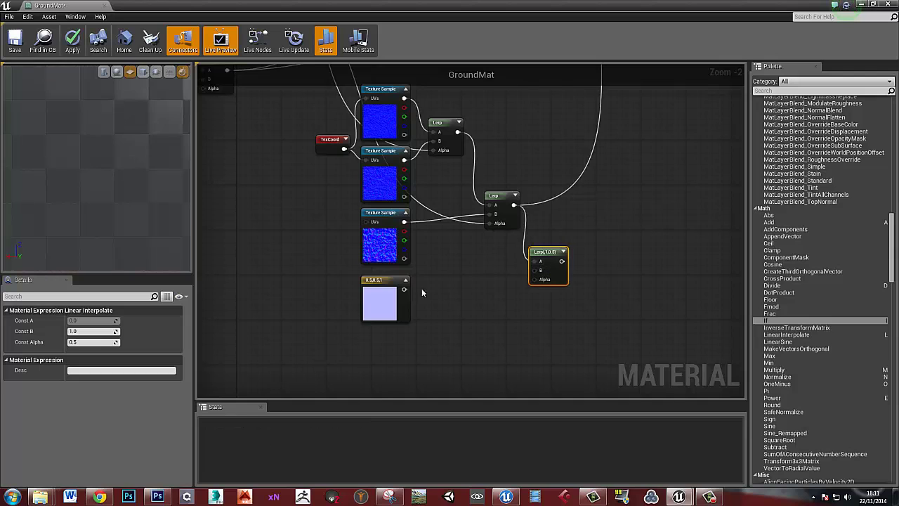
{"action": "left_click_drag", "start_coordinate": [405, 289], "coordinate": [535, 272]}
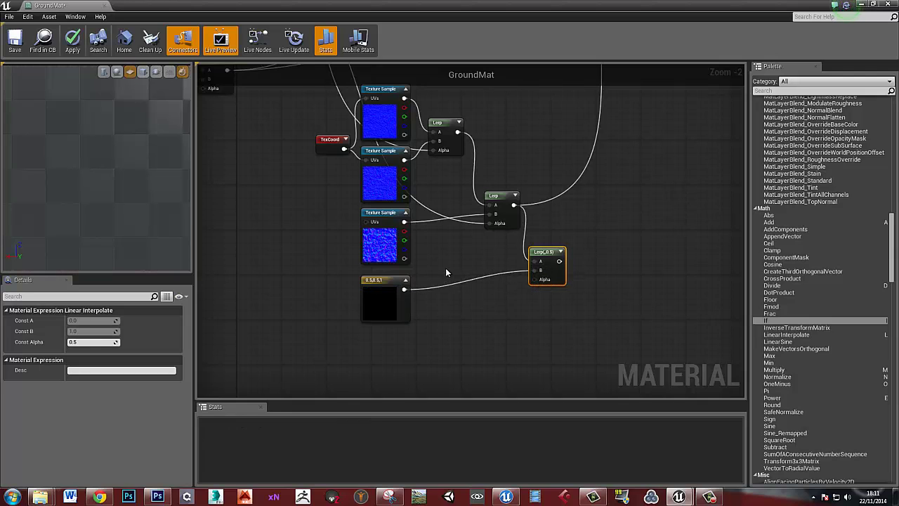
Connect the third mask chain's Lerp output to the Alpha of the new normal Lerp.
{"action": "right_click_drag", "start_coordinate": [435, 267], "coordinate": [512, 279]}
{"action": "scroll", "coordinate": [410, 239], "scroll_direction": "down", "scroll_amount": 1}
{"action": "right_click_drag", "start_coordinate": [410, 239], "coordinate": [455, 280]}
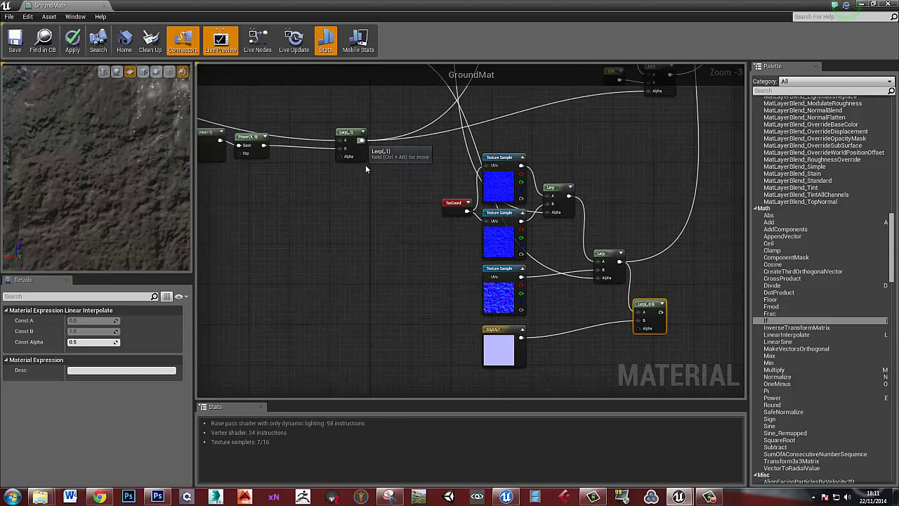
{"action": "right_click_drag", "start_coordinate": [357, 203], "coordinate": [381, 241]}
{"action": "scroll", "coordinate": [399, 250], "scroll_direction": "down", "scroll_amount": 3}
{"action": "right_click_drag", "start_coordinate": [429, 278], "coordinate": [406, 282]}
{"action": "scroll", "coordinate": [387, 263], "scroll_direction": "up", "scroll_amount": 1}
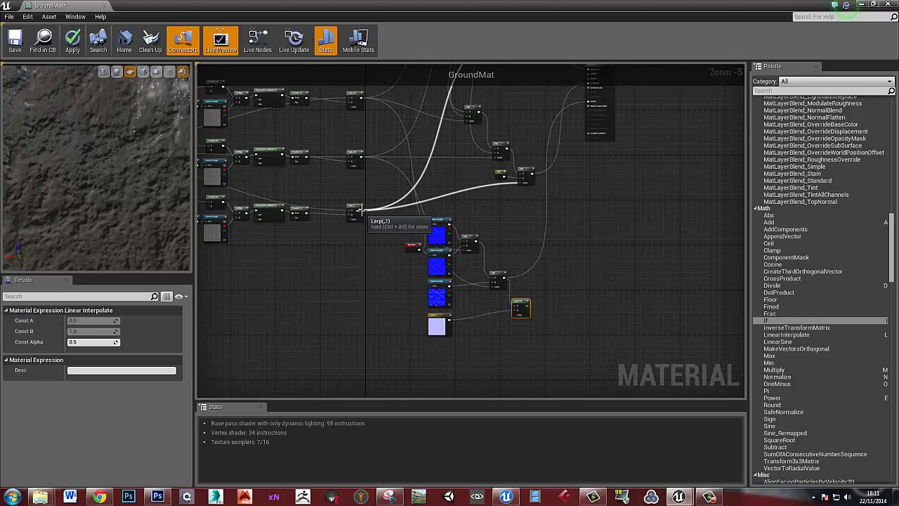
{"action": "left_click_drag", "start_coordinate": [359, 209], "coordinate": [417, 258]}
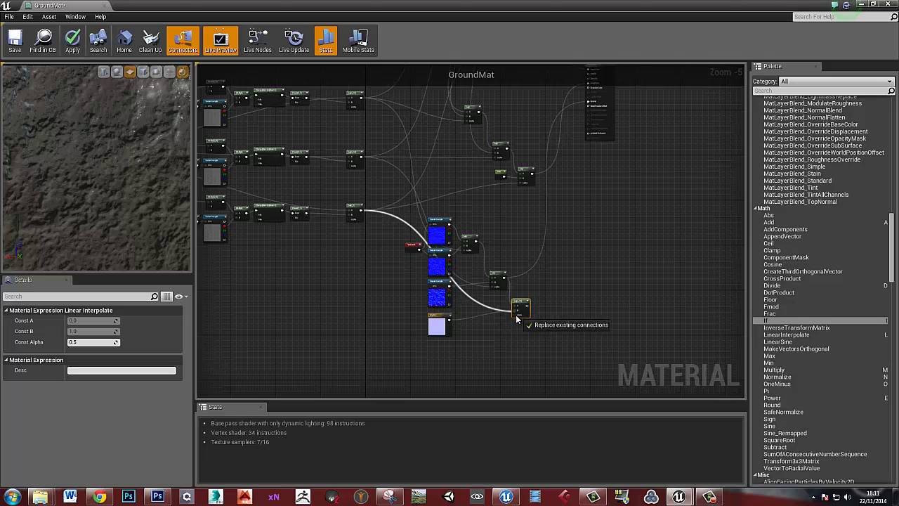
{"action": "left_click_drag", "start_coordinate": [516, 319], "coordinate": [515, 315]}
{"action": "right_click_drag", "start_coordinate": [516, 315], "coordinate": [444, 349]}
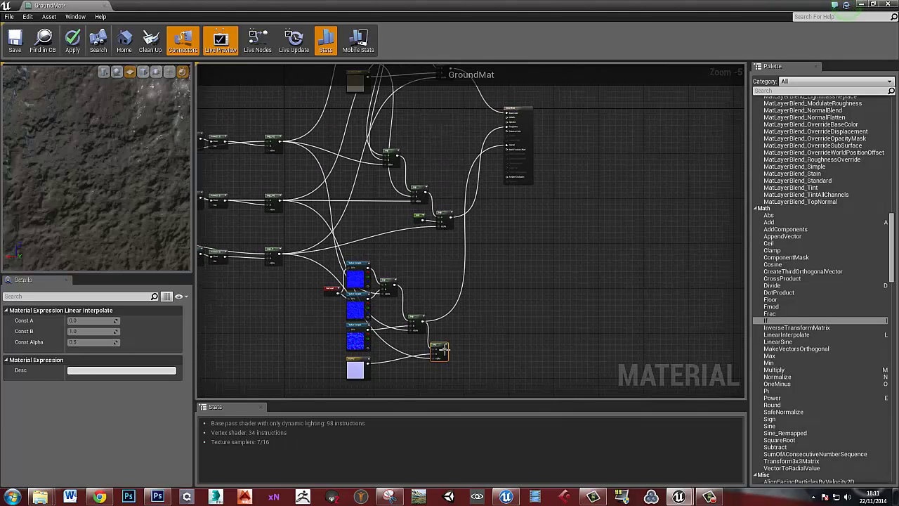
Connect the new normal Lerp's output to GroundMat's Normal input, check the material preview and apply the material.
{"action": "left_click_drag", "start_coordinate": [444, 349], "coordinate": [506, 148]}
{"action": "right_click_drag", "start_coordinate": [449, 192], "coordinate": [565, 203]}
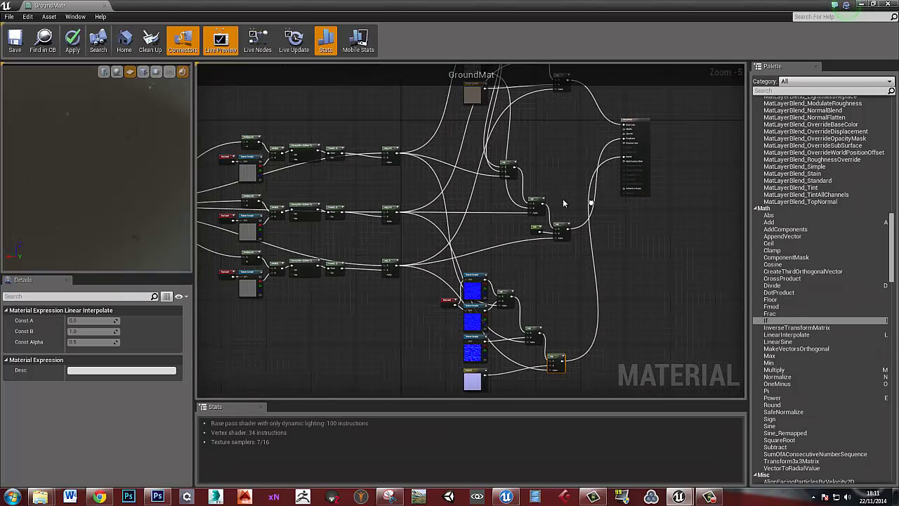
{"action": "scroll", "coordinate": [584, 203], "scroll_direction": "down", "scroll_amount": 1}
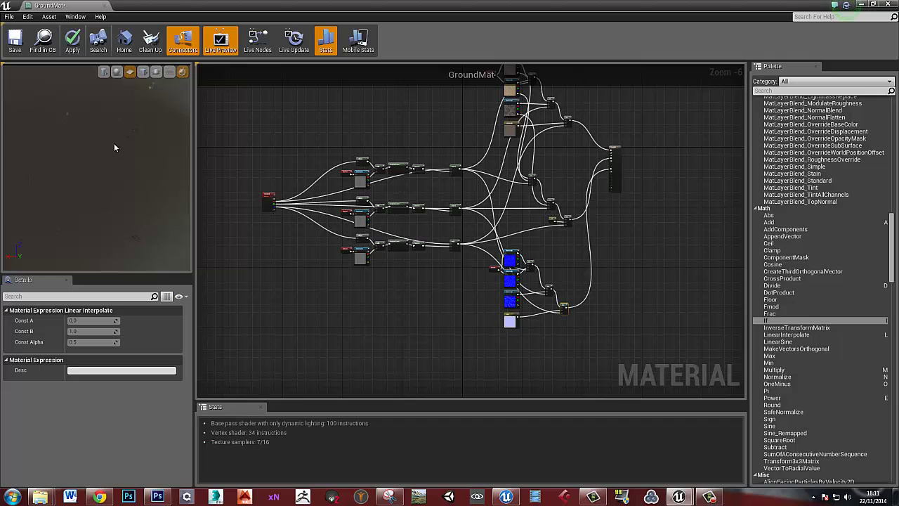
{"action": "scroll", "coordinate": [114, 139], "scroll_direction": "down", "scroll_amount": 5}
{"action": "mouse_move", "coordinate": [114, 141]}
{"action": "left_mouse_down"}
{"action": "mouse_move", "coordinate": [134, 194]}
{"action": "mouse_move", "coordinate": [117, 160]}
{"action": "mouse_move", "coordinate": [132, 152]}
{"action": "mouse_move", "coordinate": [135, 170]}
{"action": "mouse_move", "coordinate": [120, 151]}
{"action": "left_mouse_up"}
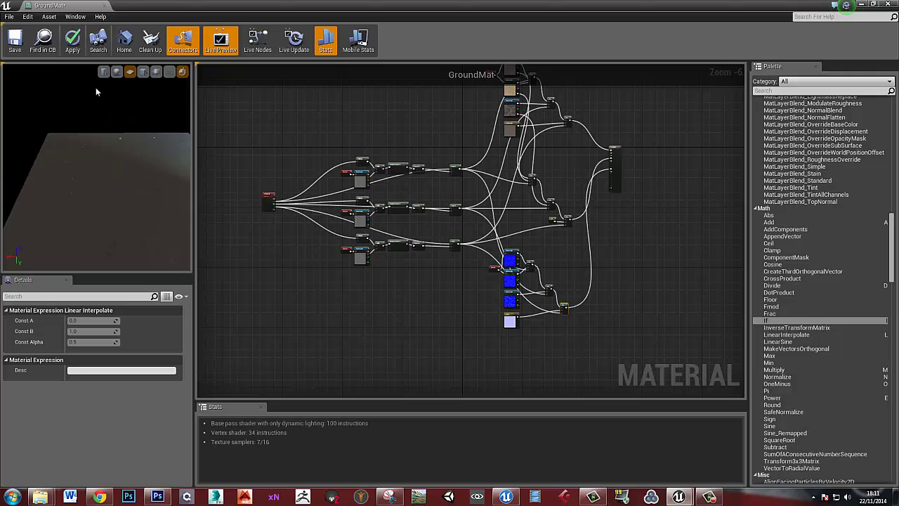
{"action": "left_click", "coordinate": [74, 43]}
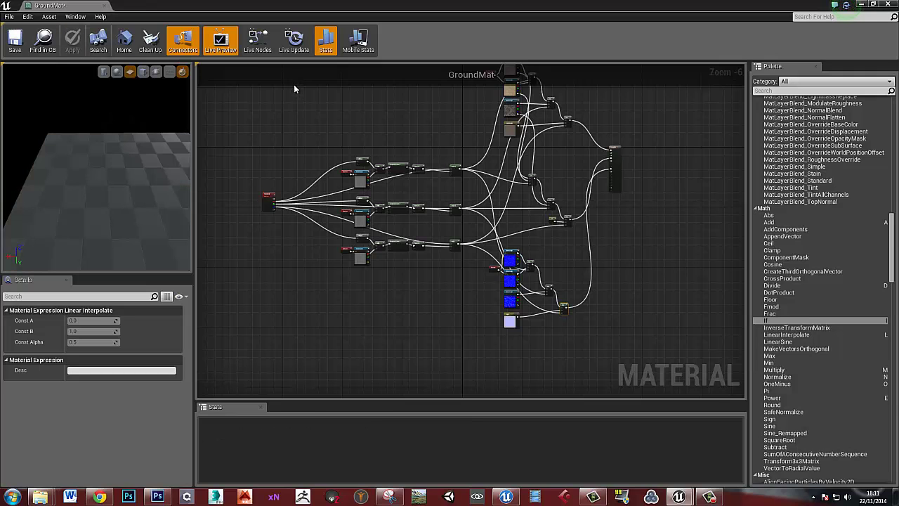
Switch to the level editor, restrict vertex painting to the Blue channel and paint a puddle in the middle of floor_2.
{"action": "left_click_drag", "start_coordinate": [278, 4], "coordinate": [898, 197]}
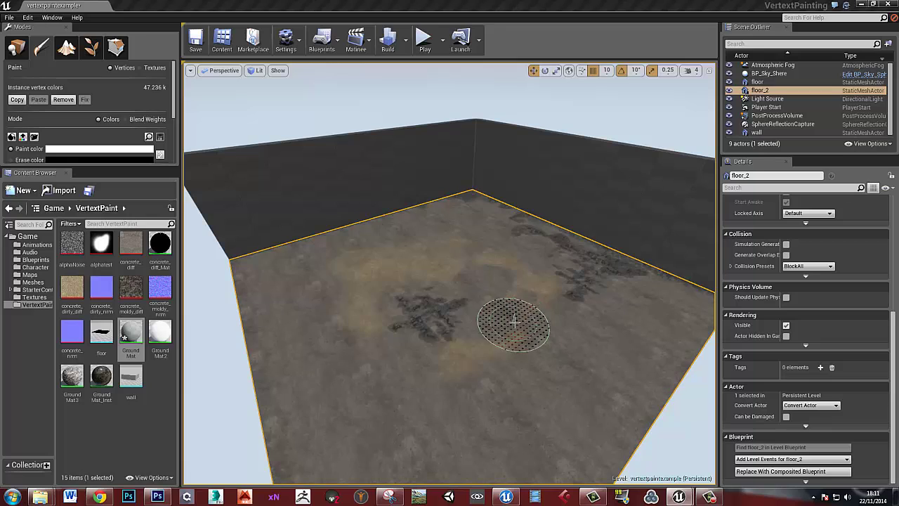
{"action": "scroll", "coordinate": [162, 115], "scroll_direction": "down", "scroll_amount": 3}
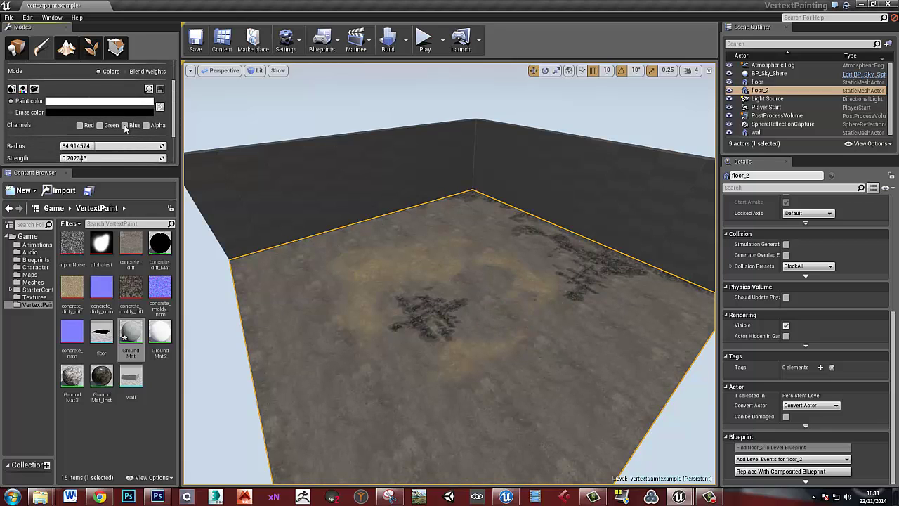
{"action": "left_click", "coordinate": [499, 333]}
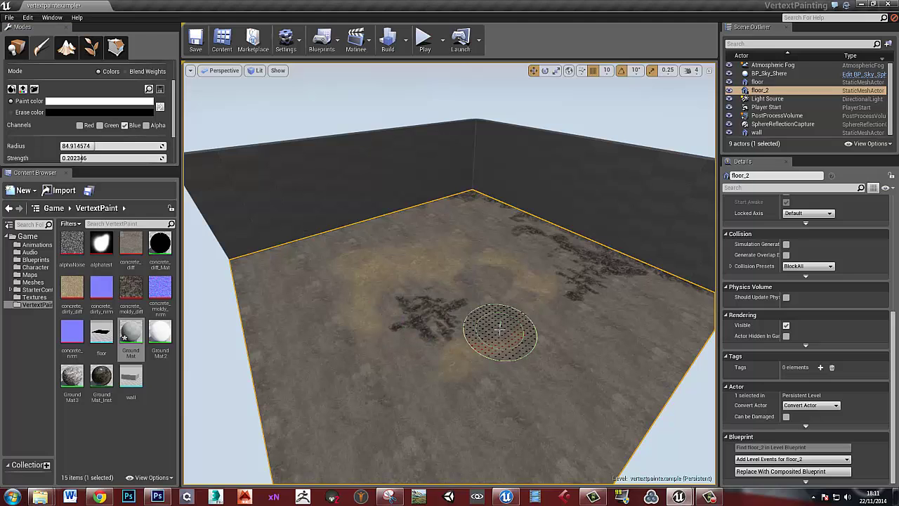
{"action": "left_click_drag", "start_coordinate": [490, 344], "coordinate": [516, 351]}
Show the actor icons, select the SphereReflectionCapture, and examine the painted puddle's reflections from several low angles.
{"action": "mouse_move", "coordinate": [450, 405]}
{"action": "right_mouse_down"}
{"action": "mouse_move", "coordinate": [377, 339]}
{"action": "mouse_move", "coordinate": [452, 330]}
{"action": "mouse_move", "coordinate": [450, 273]}
{"action": "right_mouse_up"}
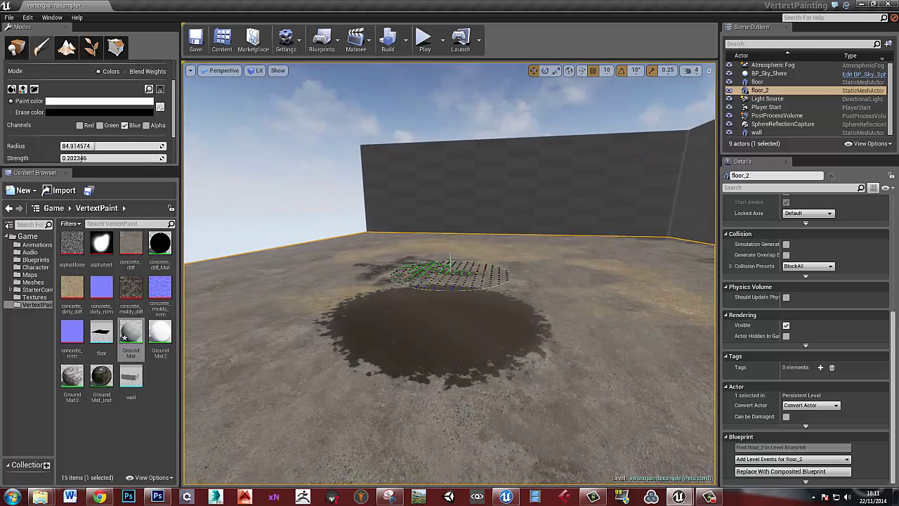
{"action": "right_click_drag", "start_coordinate": [538, 297], "coordinate": [424, 201]}
{"action": "key", "text": "g"}
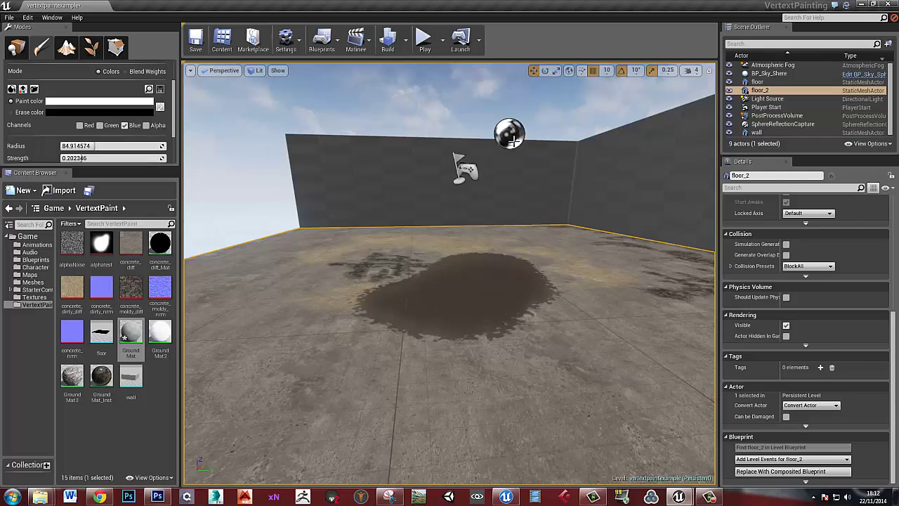
{"action": "left_click", "coordinate": [514, 141]}
{"action": "right_click_drag", "start_coordinate": [515, 141], "coordinate": [494, 111]}
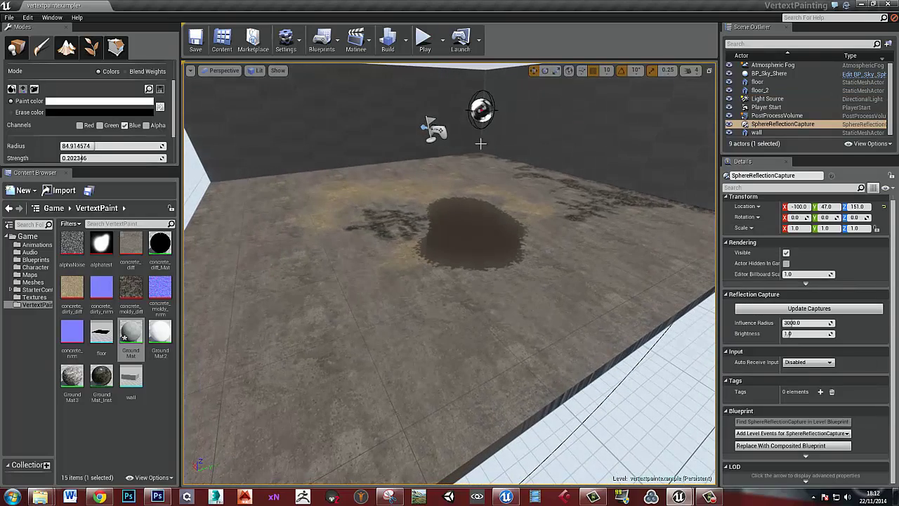
{"action": "key", "text": "w"}
{"action": "right_click_drag", "start_coordinate": [480, 246], "coordinate": [406, 222]}
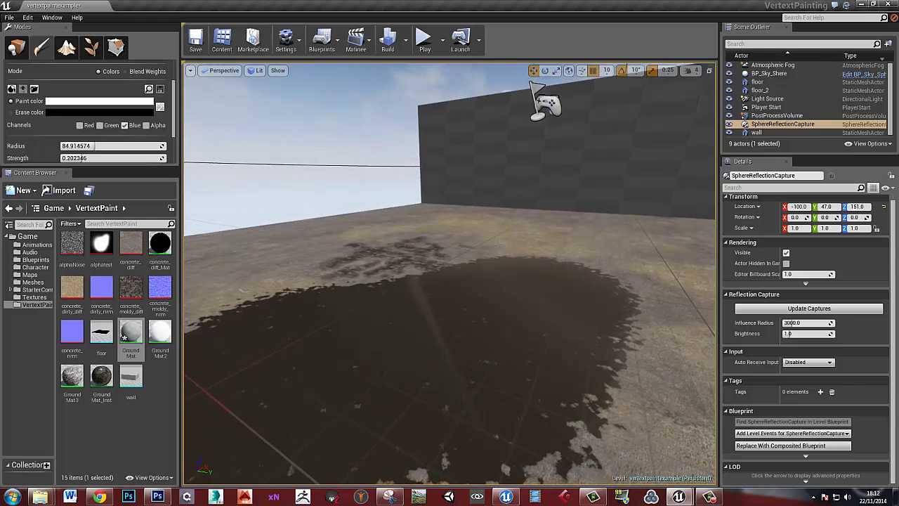
{"action": "key", "text": "g"}
{"action": "mouse_move", "coordinate": [492, 255]}
{"action": "right_mouse_down"}
{"action": "mouse_move", "coordinate": [541, 270]}
{"action": "mouse_move", "coordinate": [491, 281]}
{"action": "mouse_move", "coordinate": [680, 237]}
{"action": "mouse_move", "coordinate": [608, 293]}
{"action": "mouse_move", "coordinate": [527, 281]}
{"action": "right_mouse_up"}
Reselect floor_2, reduce the brush radius to 24.535246 and paint more blue-channel wetness along the wall and out from the puddle.
{"action": "left_click", "coordinate": [467, 295]}
{"action": "key", "text": "bracketleft"}
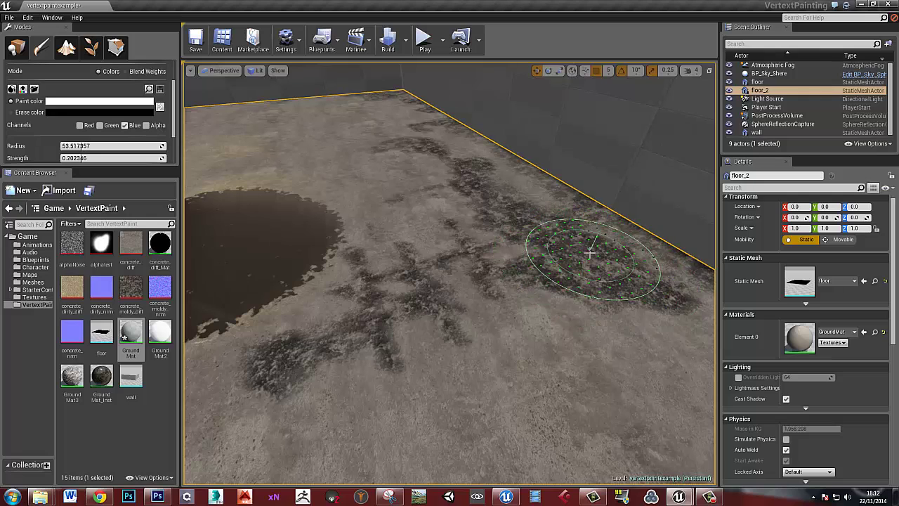
{"action": "mouse_move", "coordinate": [588, 247]}
{"action": "left_mouse_down"}
{"action": "mouse_move", "coordinate": [564, 233]}
{"action": "mouse_move", "coordinate": [609, 266]}
{"action": "mouse_move", "coordinate": [583, 277]}
{"action": "left_mouse_up"}
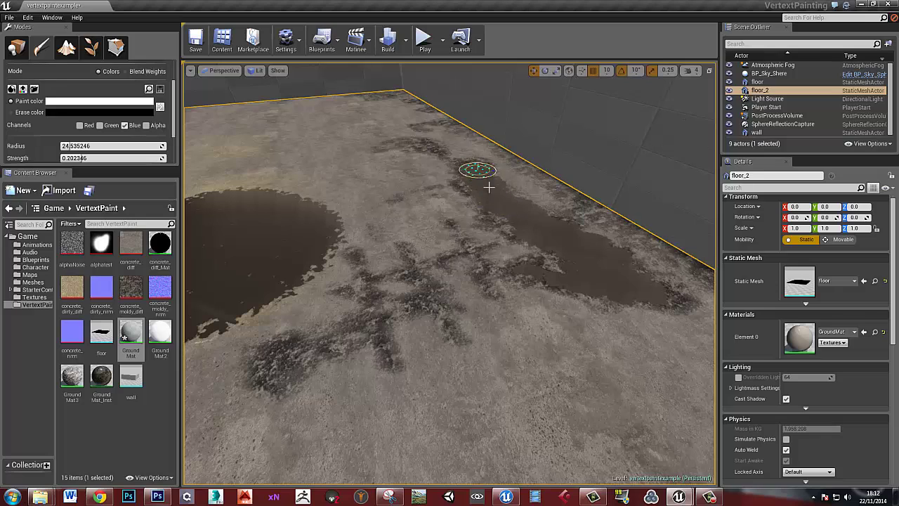
{"action": "left_click_drag", "start_coordinate": [489, 187], "coordinate": [585, 220]}
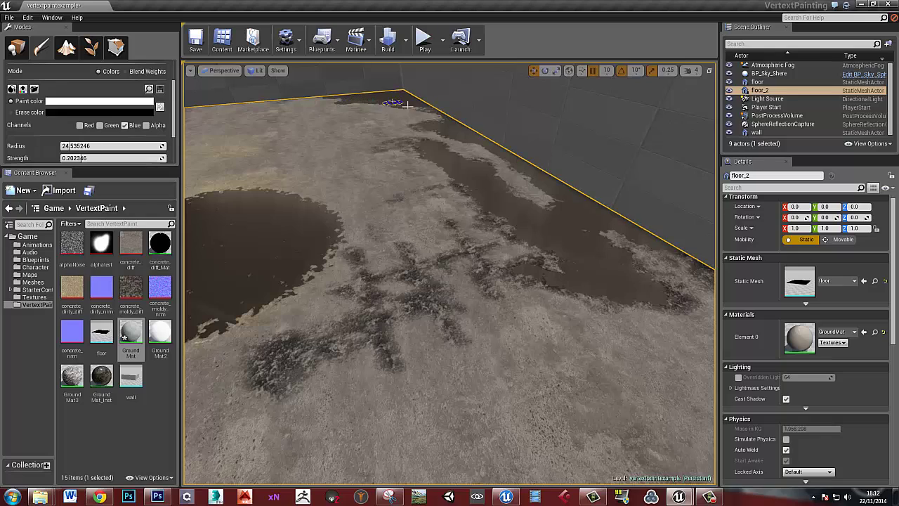
{"action": "mouse_move", "coordinate": [441, 221]}
{"action": "right_mouse_down"}
{"action": "mouse_move", "coordinate": [417, 233]}
{"action": "mouse_move", "coordinate": [408, 193]}
{"action": "mouse_move", "coordinate": [401, 213]}
{"action": "mouse_move", "coordinate": [482, 199]}
{"action": "mouse_move", "coordinate": [510, 201]}
{"action": "mouse_move", "coordinate": [513, 220]}
{"action": "mouse_move", "coordinate": [538, 194]}
{"action": "mouse_move", "coordinate": [483, 196]}
{"action": "mouse_move", "coordinate": [511, 257]}
{"action": "mouse_move", "coordinate": [457, 274]}
{"action": "mouse_move", "coordinate": [498, 248]}
{"action": "right_mouse_up"}
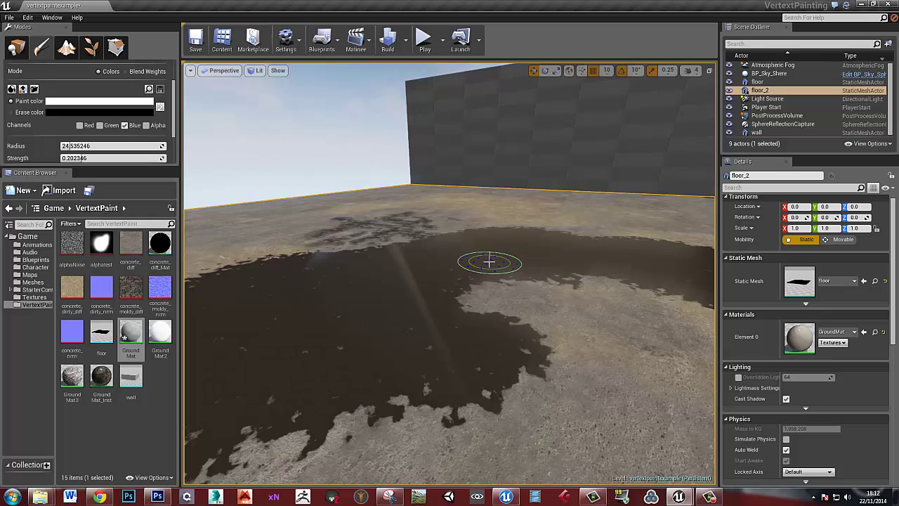
{"action": "mouse_move", "coordinate": [467, 295]}
{"action": "right_mouse_down"}
{"action": "mouse_move", "coordinate": [422, 293]}
{"action": "mouse_move", "coordinate": [482, 311]}
{"action": "right_mouse_up"}
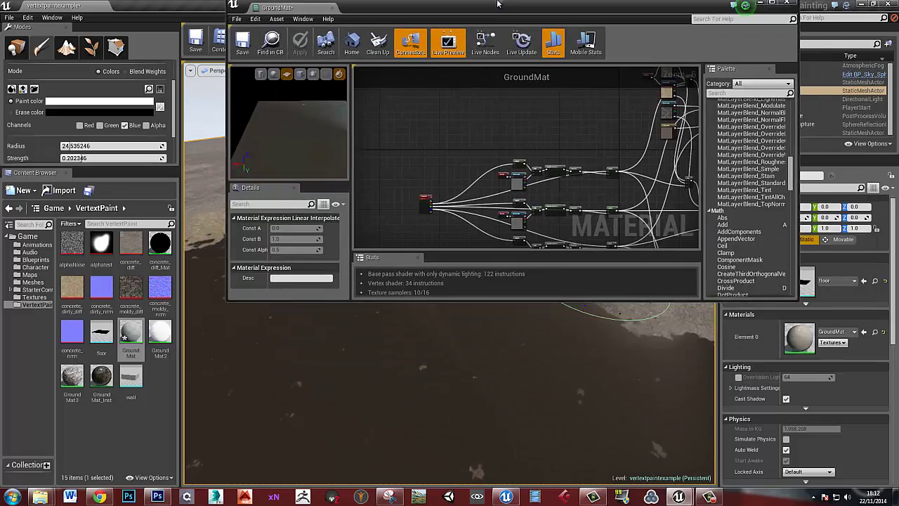
Return to the GroundMat graph, move the brown colour constant away from the last base colour Lerp and add a Multiply node beside it.
{"action": "scroll", "coordinate": [543, 196], "scroll_direction": "up", "scroll_amount": 2}
{"action": "scroll", "coordinate": [543, 196], "scroll_direction": "up", "scroll_amount": 4}
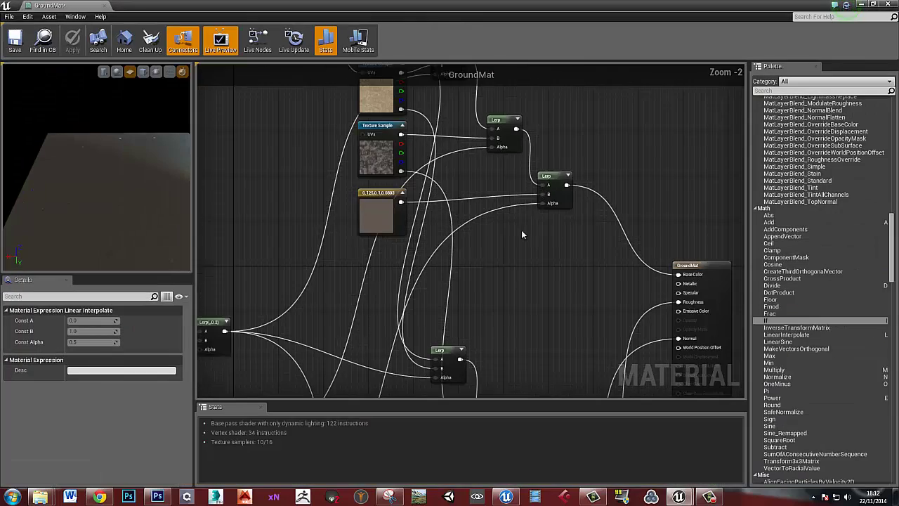
{"action": "scroll", "coordinate": [491, 249], "scroll_direction": "up", "scroll_amount": 1}
{"action": "scroll", "coordinate": [444, 206], "scroll_direction": "up", "scroll_amount": 1}
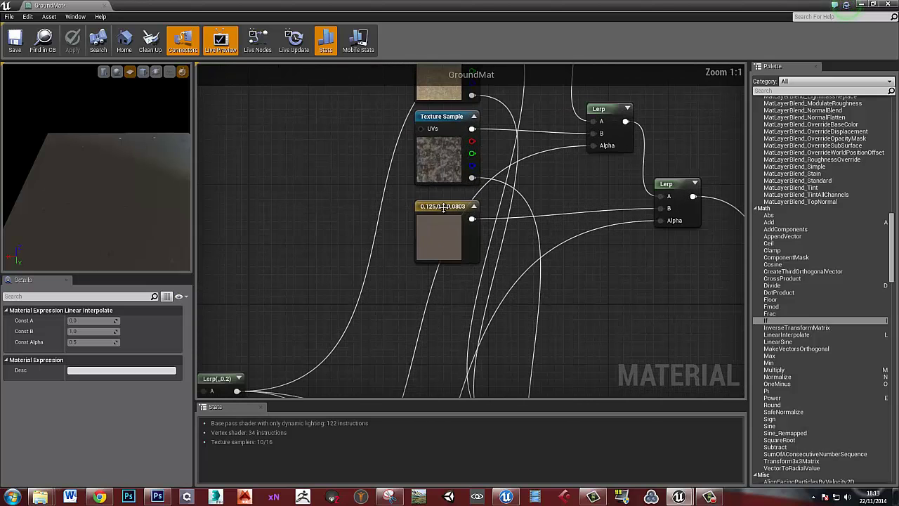
{"action": "left_click", "coordinate": [442, 211]}
{"action": "left_click", "coordinate": [558, 217]}
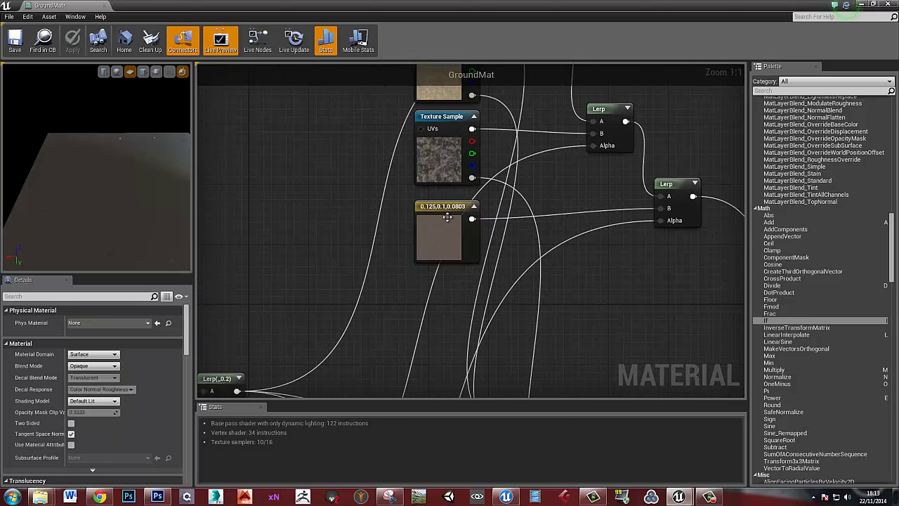
{"action": "left_click_drag", "start_coordinate": [450, 207], "coordinate": [368, 202]}
{"action": "left_click", "coordinate": [440, 229]}
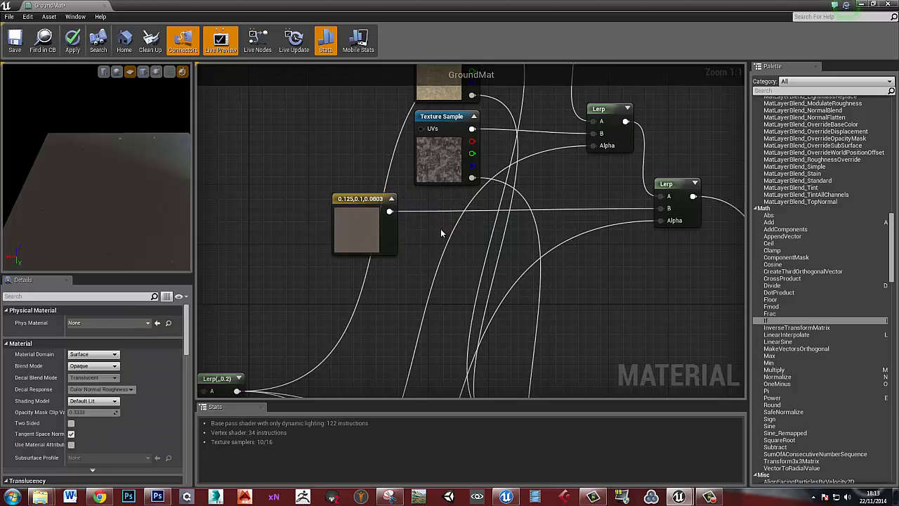
{"action": "left_click", "coordinate": [441, 229]}
{"action": "left_click_drag", "start_coordinate": [466, 236], "coordinate": [444, 217]}
Multiply the previous base colour Lerp's output by the brown constant, feed the result to the last Lerp's B and apply the material.
{"action": "left_click_drag", "start_coordinate": [390, 211], "coordinate": [429, 238]}
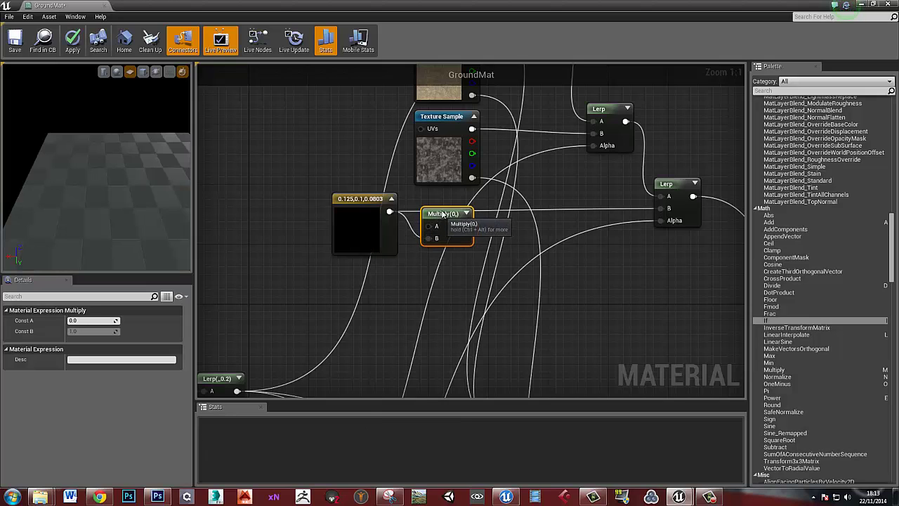
{"action": "left_click_drag", "start_coordinate": [625, 122], "coordinate": [660, 209]}
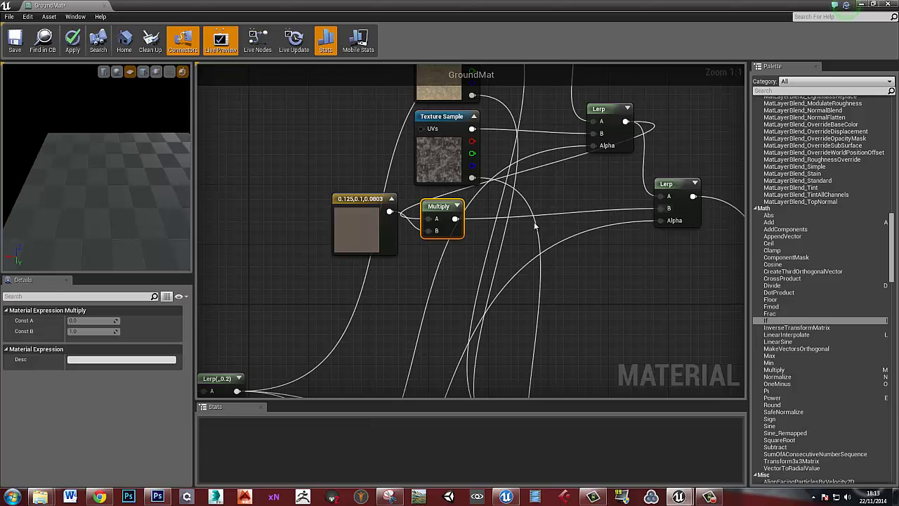
{"action": "left_click_drag", "start_coordinate": [157, 208], "coordinate": [148, 143]}
Switch to the level editor and examine the puddle's multiplied base colour and stray gaps up close.
{"action": "left_click_drag", "start_coordinate": [279, 4], "coordinate": [898, 41]}
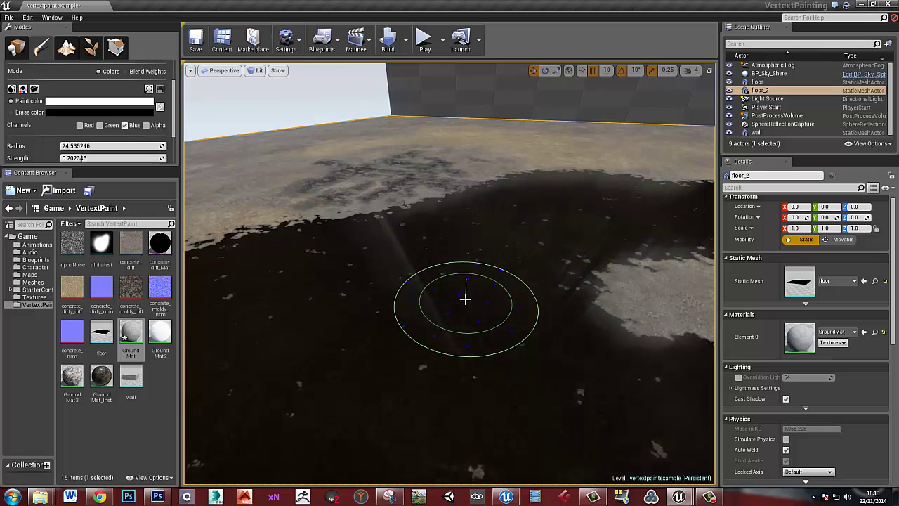
{"action": "mouse_move", "coordinate": [466, 300]}
{"action": "right_mouse_down"}
{"action": "mouse_move", "coordinate": [576, 285]}
{"action": "mouse_move", "coordinate": [443, 279]}
{"action": "mouse_move", "coordinate": [469, 279]}
{"action": "mouse_move", "coordinate": [492, 303]}
{"action": "mouse_move", "coordinate": [556, 325]}
{"action": "mouse_move", "coordinate": [582, 311]}
{"action": "mouse_move", "coordinate": [543, 291]}
{"action": "mouse_move", "coordinate": [440, 284]}
{"action": "mouse_move", "coordinate": [471, 295]}
{"action": "mouse_move", "coordinate": [473, 311]}
{"action": "mouse_move", "coordinate": [465, 278]}
{"action": "right_mouse_up"}
{"action": "mouse_move", "coordinate": [437, 223]}
{"action": "right_mouse_down"}
{"action": "mouse_move", "coordinate": [445, 257]}
{"action": "mouse_move", "coordinate": [387, 259]}
{"action": "right_mouse_up"}
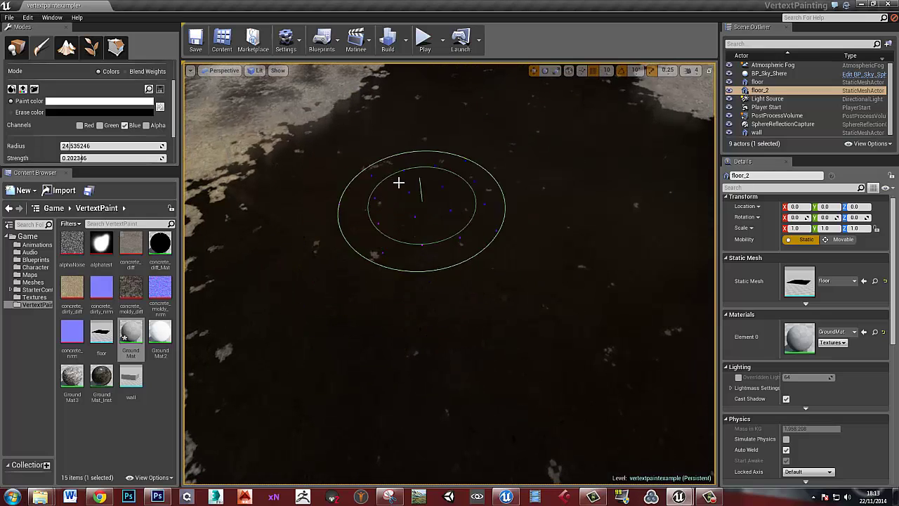
{"action": "mouse_move", "coordinate": [370, 170]}
{"action": "right_mouse_down"}
{"action": "mouse_move", "coordinate": [533, 300]}
{"action": "mouse_move", "coordinate": [522, 300]}
{"action": "mouse_move", "coordinate": [508, 267]}
{"action": "right_mouse_up"}
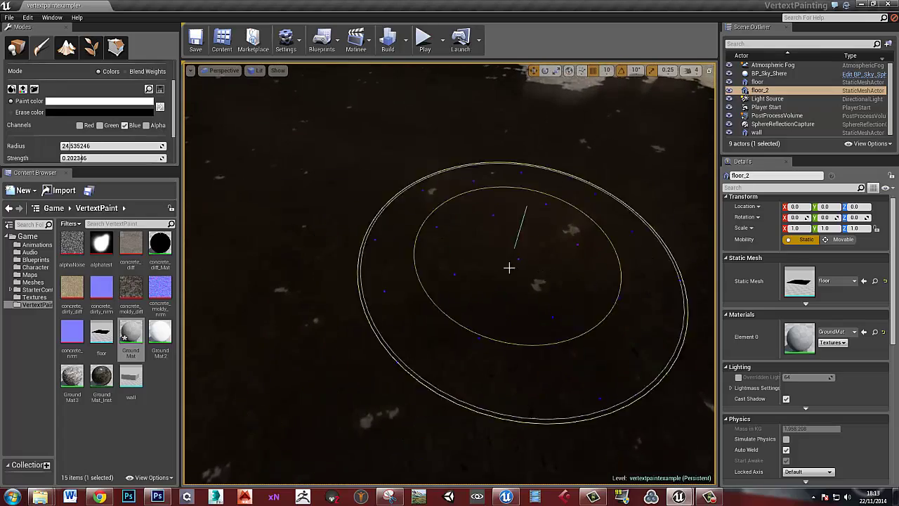
Return to the GroundMat graph and set Const B of the third mask chain's first Multiply node to 27.
{"action": "left_click_drag", "start_coordinate": [898, 3], "coordinate": [281, 1]}
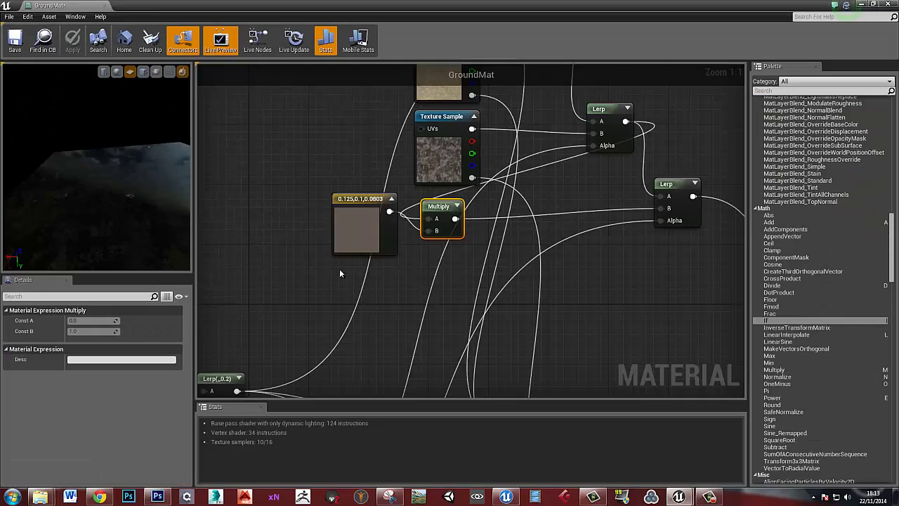
{"action": "right_click_drag", "start_coordinate": [295, 282], "coordinate": [648, 182]}
{"action": "right_click_drag", "start_coordinate": [284, 323], "coordinate": [542, 225]}
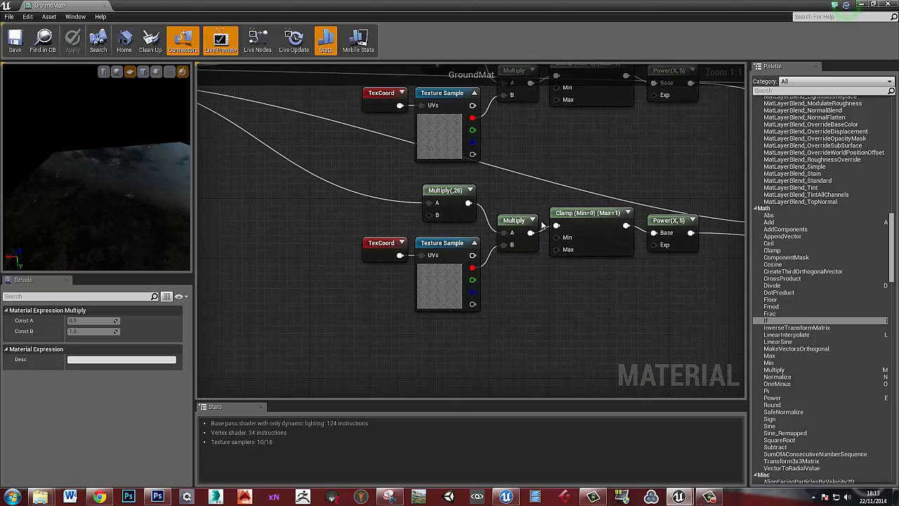
{"action": "left_click", "coordinate": [457, 193]}
{"action": "left_click", "coordinate": [90, 333]}
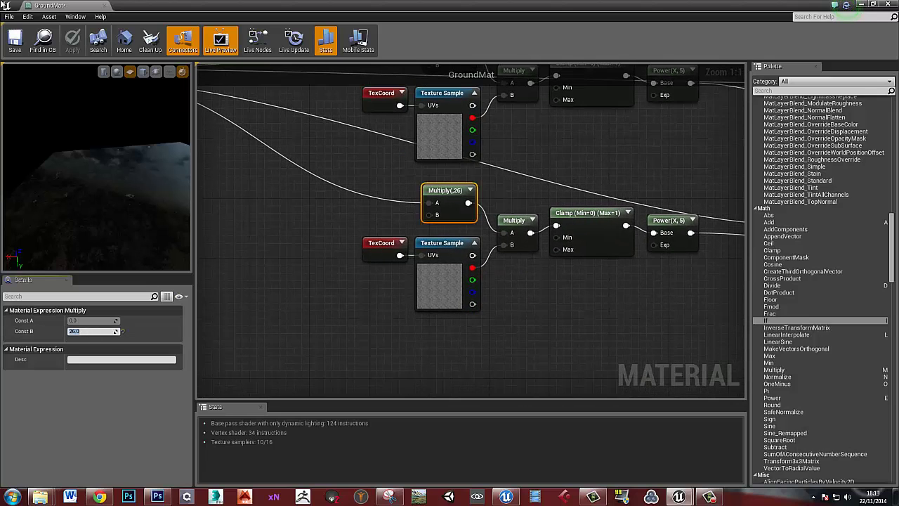
{"action": "type", "text": "27"}
{"action": "key", "text": "Return"}
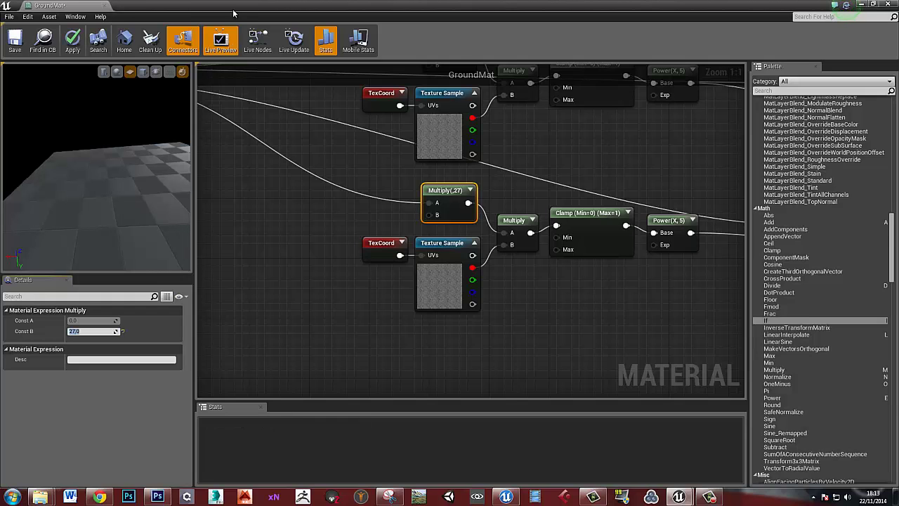
Switch to the level editor and examine the updated puddle's edges and reflections along with the surrounding moldy and dirty layers.
{"action": "left_click", "coordinate": [862, 4]}
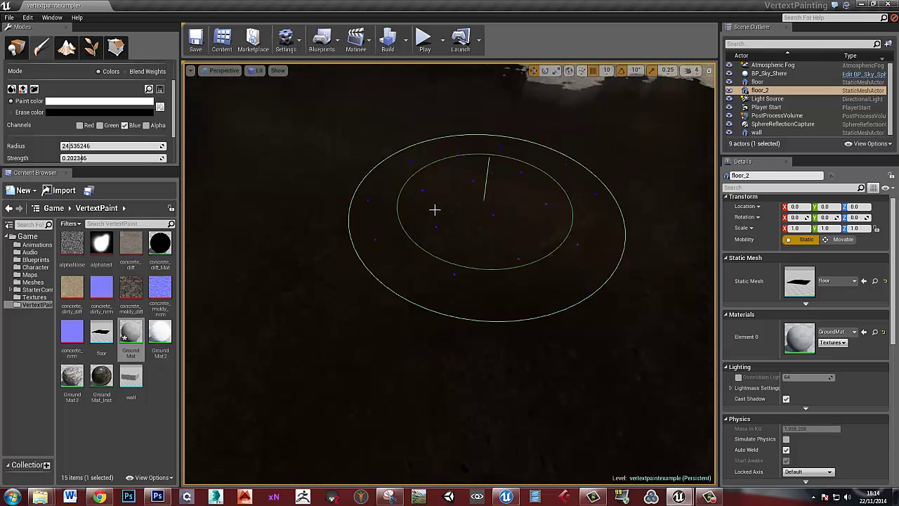
{"action": "mouse_move", "coordinate": [435, 208]}
{"action": "right_mouse_down"}
{"action": "mouse_move", "coordinate": [457, 130]}
{"action": "mouse_move", "coordinate": [529, 153]}
{"action": "mouse_move", "coordinate": [363, 157]}
{"action": "mouse_move", "coordinate": [345, 187]}
{"action": "mouse_move", "coordinate": [440, 211]}
{"action": "mouse_move", "coordinate": [382, 264]}
{"action": "right_mouse_up"}
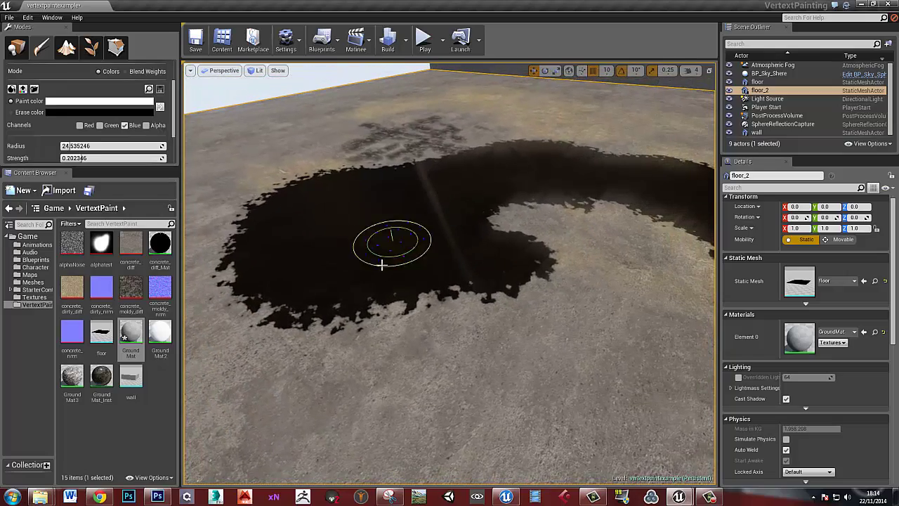
{"action": "mouse_move", "coordinate": [467, 217]}
{"action": "right_mouse_down"}
{"action": "mouse_move", "coordinate": [536, 176]}
{"action": "mouse_move", "coordinate": [470, 166]}
{"action": "mouse_move", "coordinate": [443, 183]}
{"action": "mouse_move", "coordinate": [431, 211]}
{"action": "mouse_move", "coordinate": [469, 228]}
{"action": "mouse_move", "coordinate": [558, 176]}
{"action": "mouse_move", "coordinate": [505, 171]}
{"action": "mouse_move", "coordinate": [446, 115]}
{"action": "mouse_move", "coordinate": [524, 166]}
{"action": "mouse_move", "coordinate": [383, 134]}
{"action": "mouse_move", "coordinate": [411, 134]}
{"action": "mouse_move", "coordinate": [415, 157]}
{"action": "mouse_move", "coordinate": [464, 223]}
{"action": "mouse_move", "coordinate": [527, 218]}
{"action": "mouse_move", "coordinate": [538, 213]}
{"action": "mouse_move", "coordinate": [531, 195]}
{"action": "mouse_move", "coordinate": [497, 240]}
{"action": "right_mouse_up"}
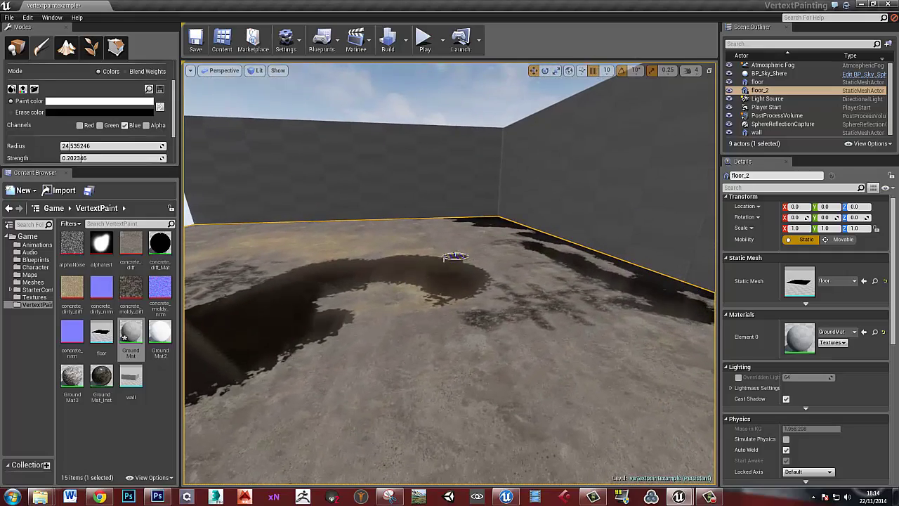
{"action": "right_click_drag", "start_coordinate": [447, 257], "coordinate": [418, 257]}
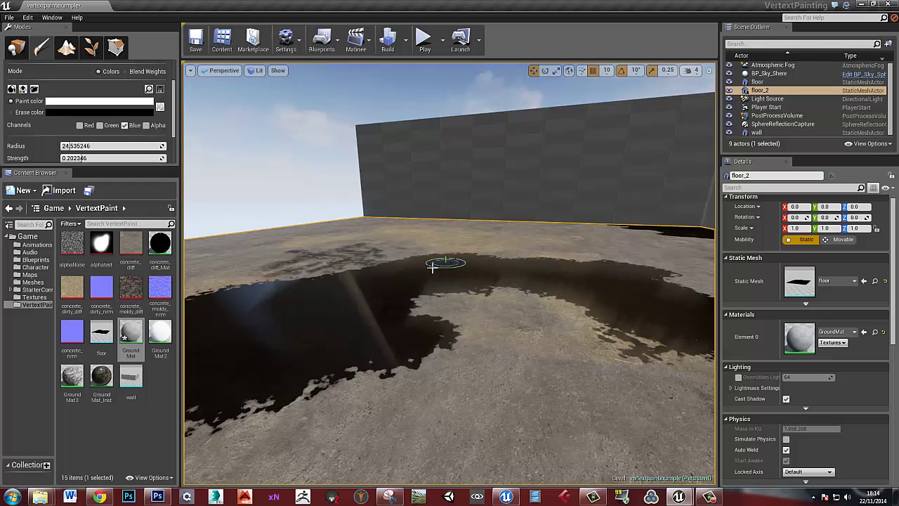
{"action": "mouse_move", "coordinate": [432, 266]}
{"action": "right_mouse_down"}
{"action": "mouse_move", "coordinate": [403, 235]}
{"action": "mouse_move", "coordinate": [431, 266]}
{"action": "right_mouse_up"}
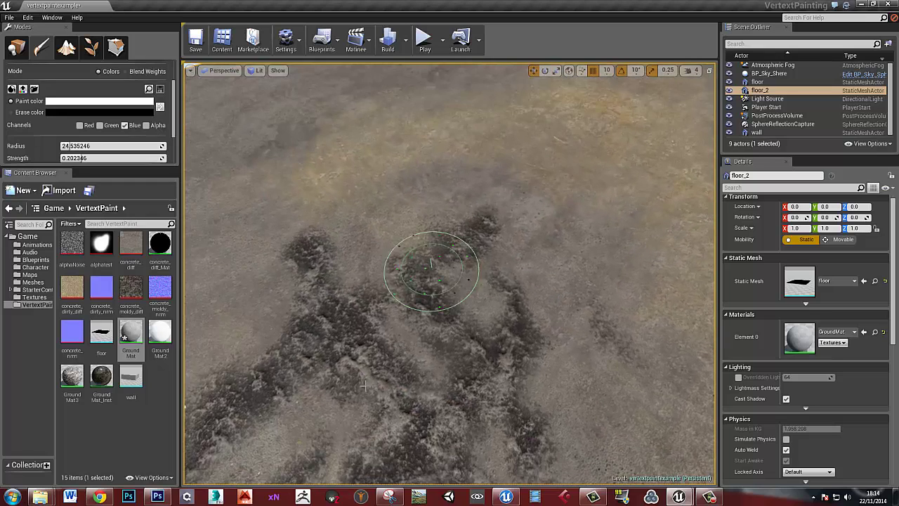
{"action": "mouse_move", "coordinate": [415, 304]}
{"action": "right_mouse_down"}
{"action": "mouse_move", "coordinate": [451, 311]}
{"action": "mouse_move", "coordinate": [469, 295]}
{"action": "right_mouse_up"}
{"action": "mouse_move", "coordinate": [494, 226]}
{"action": "left_mouse_down"}
{"action": "mouse_move", "coordinate": [524, 164]}
{"action": "mouse_move", "coordinate": [536, 171]}
{"action": "mouse_move", "coordinate": [507, 226]}
{"action": "left_mouse_up"}
{"action": "right_click_drag", "start_coordinate": [508, 226], "coordinate": [418, 246]}
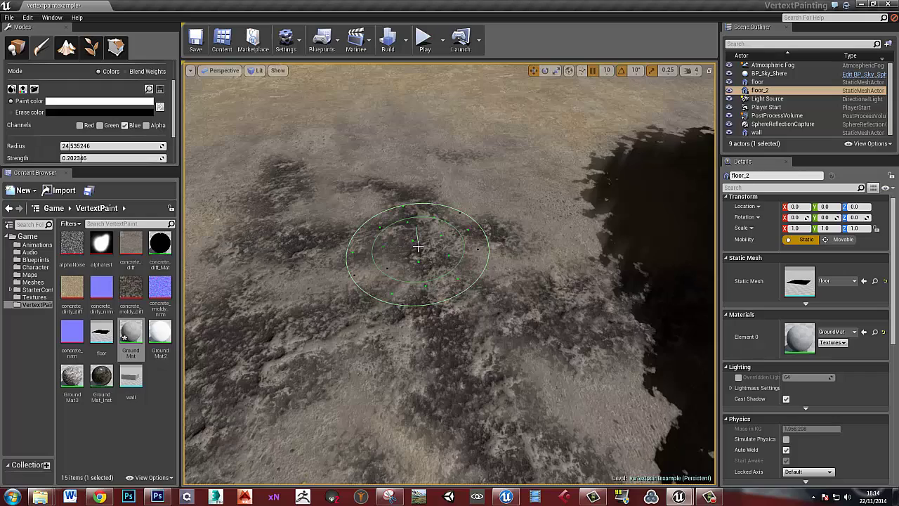
Return to the GroundMat graph and set the material's D3D11 Tessellation Mode to PN Triangles.
{"action": "mouse_move", "coordinate": [526, 242]}
{"action": "right_mouse_down"}
{"action": "mouse_move", "coordinate": [572, 239]}
{"action": "mouse_move", "coordinate": [604, 223]}
{"action": "right_mouse_up"}
{"action": "scroll", "coordinate": [354, 305], "scroll_direction": "down", "scroll_amount": 1}
{"action": "right_click_drag", "start_coordinate": [361, 302], "coordinate": [383, 242]}
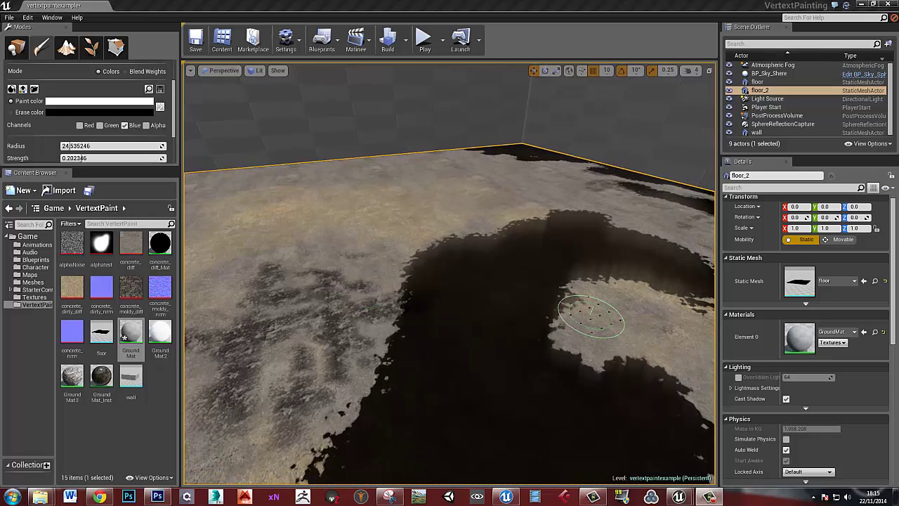
{"action": "left_click_drag", "start_coordinate": [898, 53], "coordinate": [394, 1]}
{"action": "right_click_drag", "start_coordinate": [446, 257], "coordinate": [474, 246]}
{"action": "scroll", "coordinate": [702, 180], "scroll_direction": "down", "scroll_amount": 4}
{"action": "scroll", "coordinate": [507, 184], "scroll_direction": "up", "scroll_amount": 6}
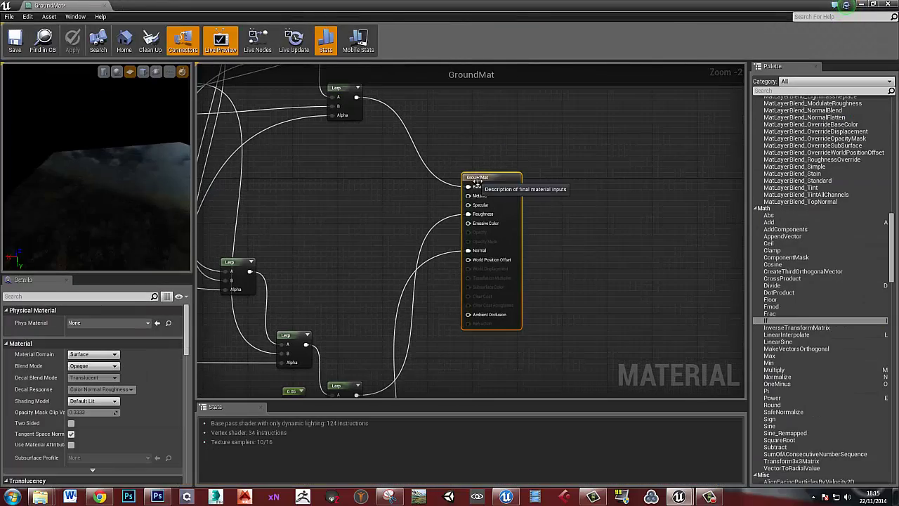
{"action": "left_click", "coordinate": [502, 184]}
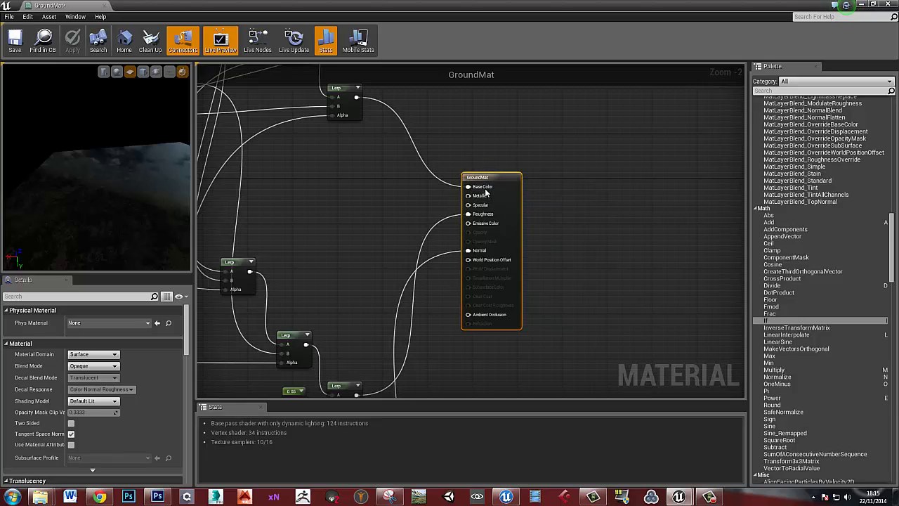
{"action": "left_click_drag", "start_coordinate": [187, 345], "coordinate": [190, 450]}
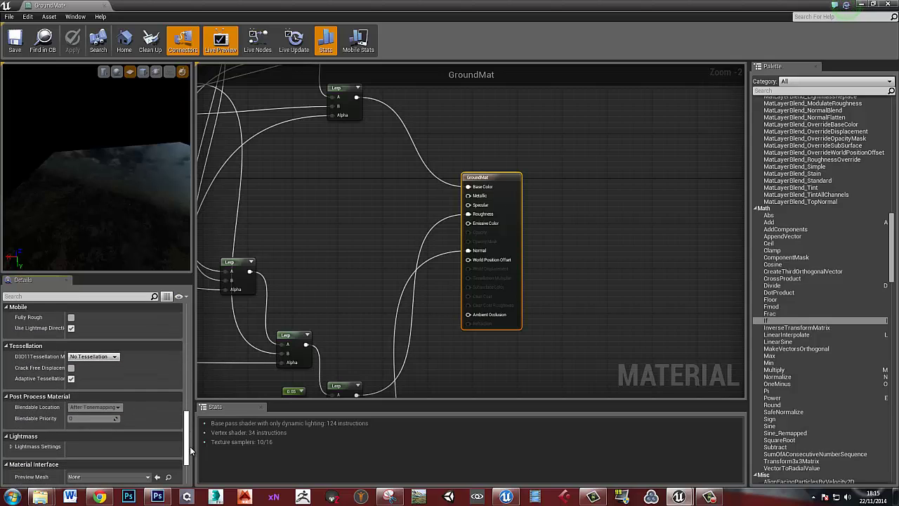
{"action": "left_click", "coordinate": [106, 357]}
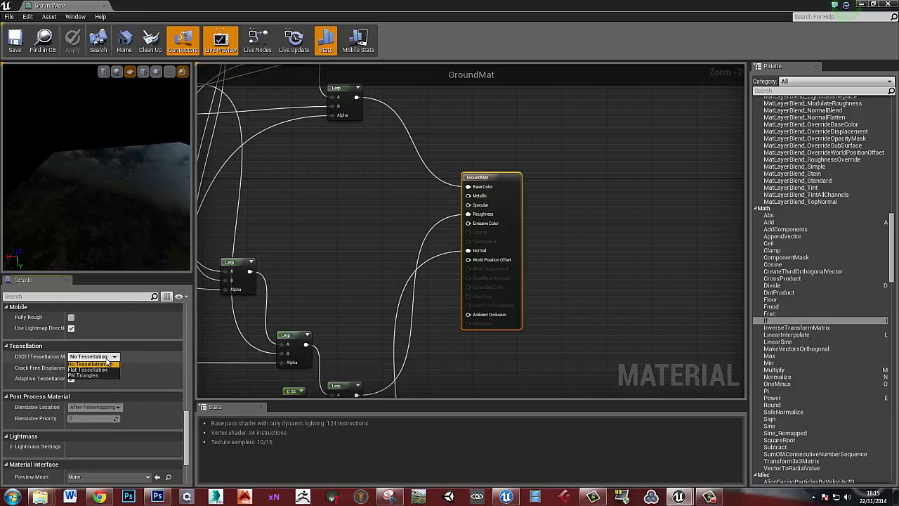
{"action": "left_click", "coordinate": [91, 374]}
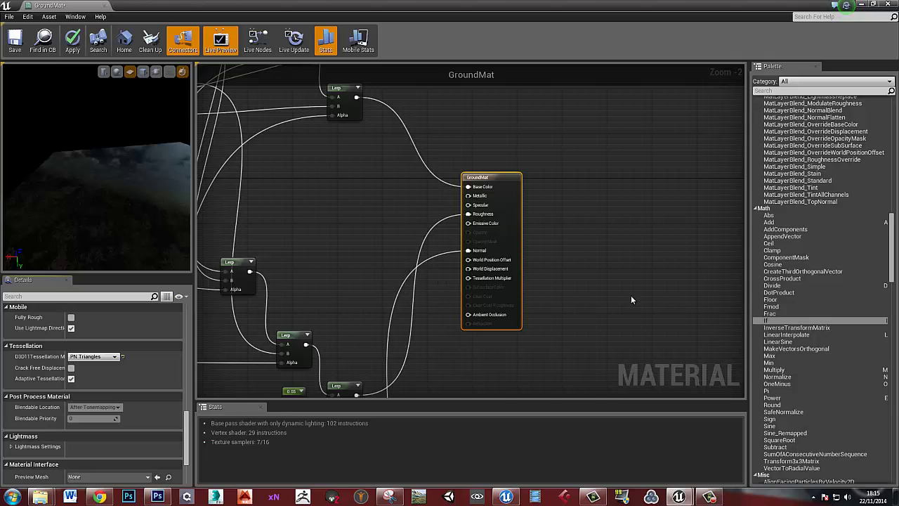
Add a Constant node with a value of 2 and connect it to the material's Tessellation Multiplier input.
{"action": "left_click", "coordinate": [431, 298]}
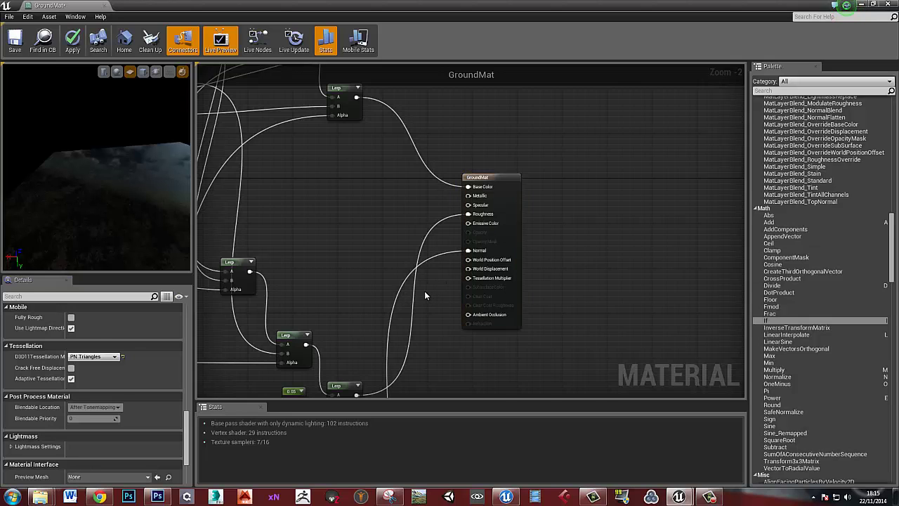
{"action": "left_click", "coordinate": [424, 291]}
{"action": "right_click_drag", "start_coordinate": [466, 291], "coordinate": [472, 276]}
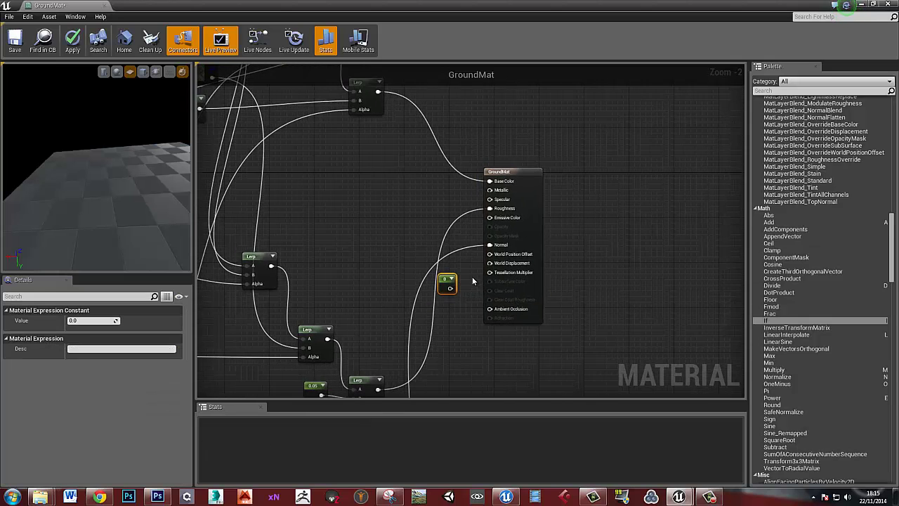
{"action": "scroll", "coordinate": [472, 276], "scroll_direction": "up", "scroll_amount": 2}
{"action": "left_click_drag", "start_coordinate": [441, 292], "coordinate": [496, 271]}
{"action": "left_click", "coordinate": [115, 321]}
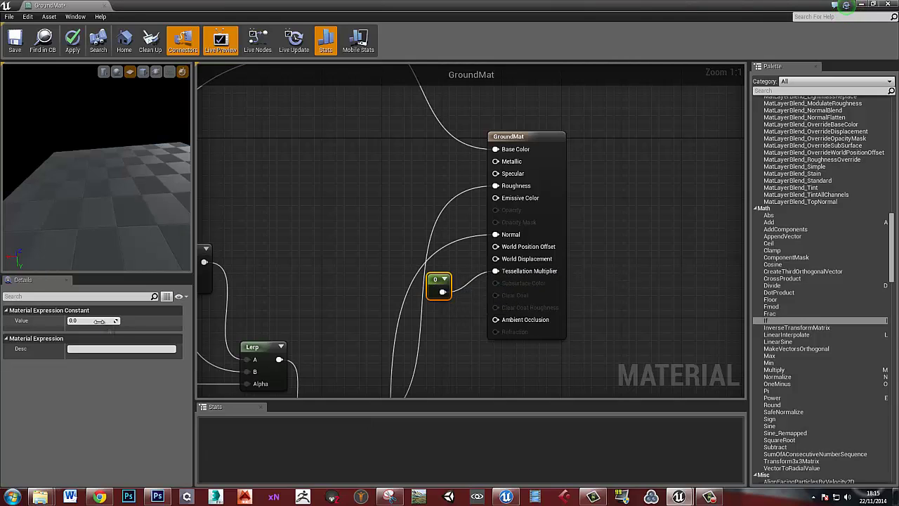
{"action": "type", "text": "2"}
{"action": "key", "text": "Return"}
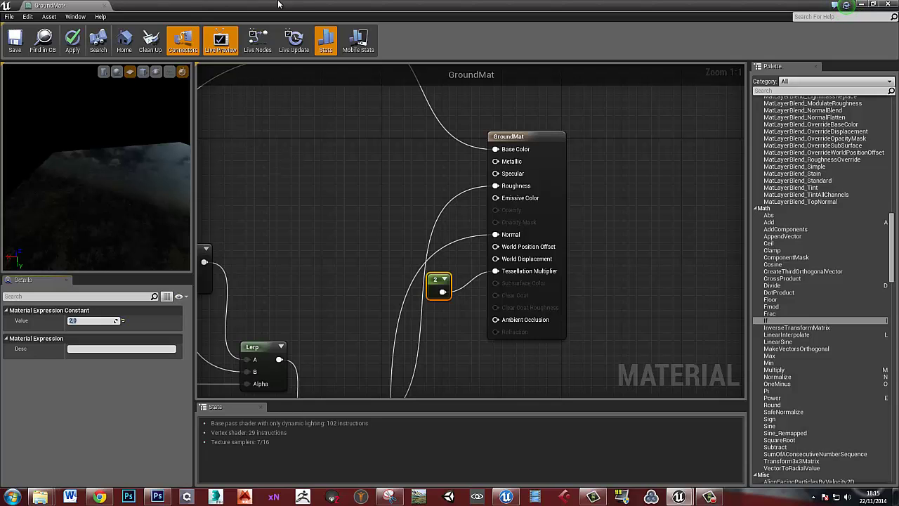
Switch to the level editor, inspect the floor's tessellated mesh in Wireframe view mode and return to Lit shading.
{"action": "left_click_drag", "start_coordinate": [277, 6], "coordinate": [898, 134]}
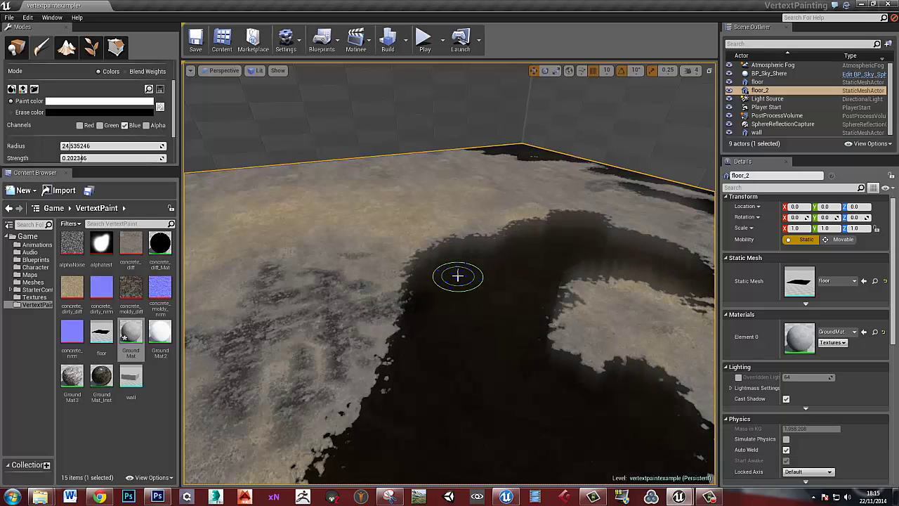
{"action": "right_click_drag", "start_coordinate": [458, 277], "coordinate": [445, 260]}
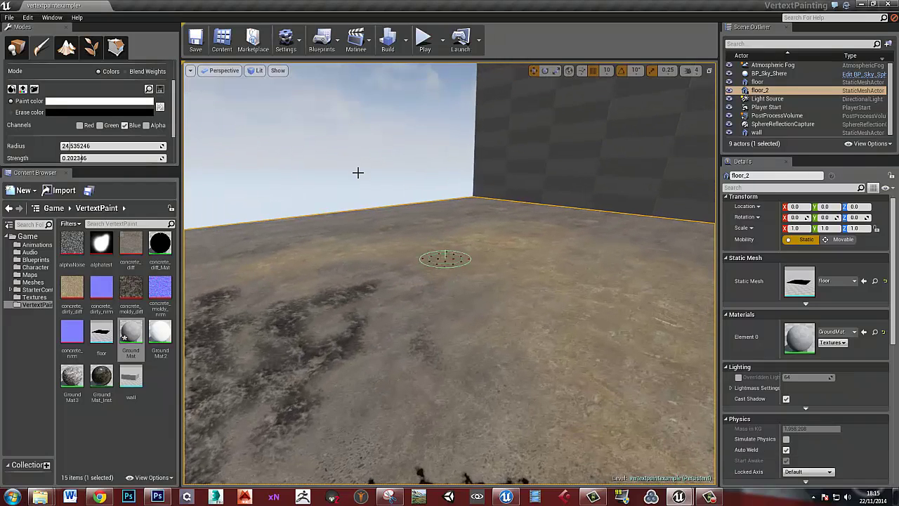
{"action": "left_click", "coordinate": [256, 71]}
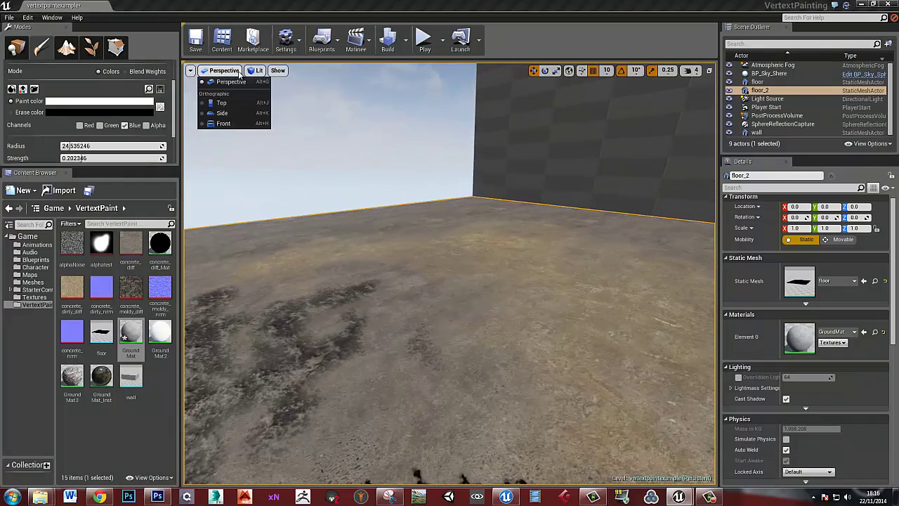
{"action": "left_click", "coordinate": [257, 73]}
{"action": "left_click", "coordinate": [257, 73]}
{"action": "left_click", "coordinate": [285, 113]}
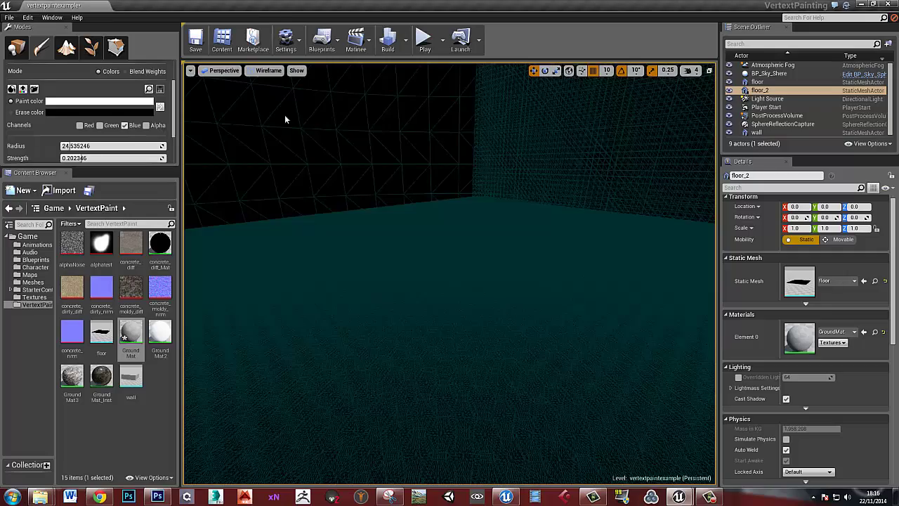
{"action": "right_click_drag", "start_coordinate": [475, 250], "coordinate": [421, 68]}
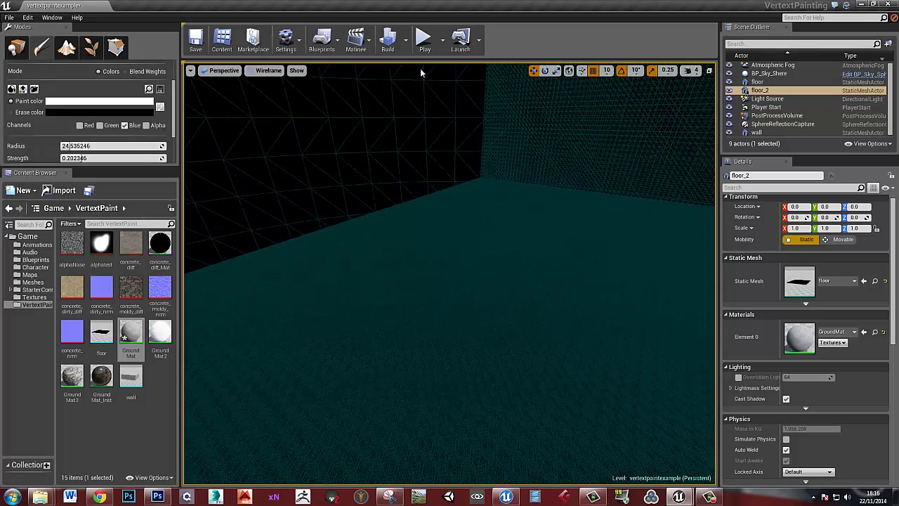
{"action": "left_click", "coordinate": [267, 72]}
{"action": "left_click", "coordinate": [261, 92]}
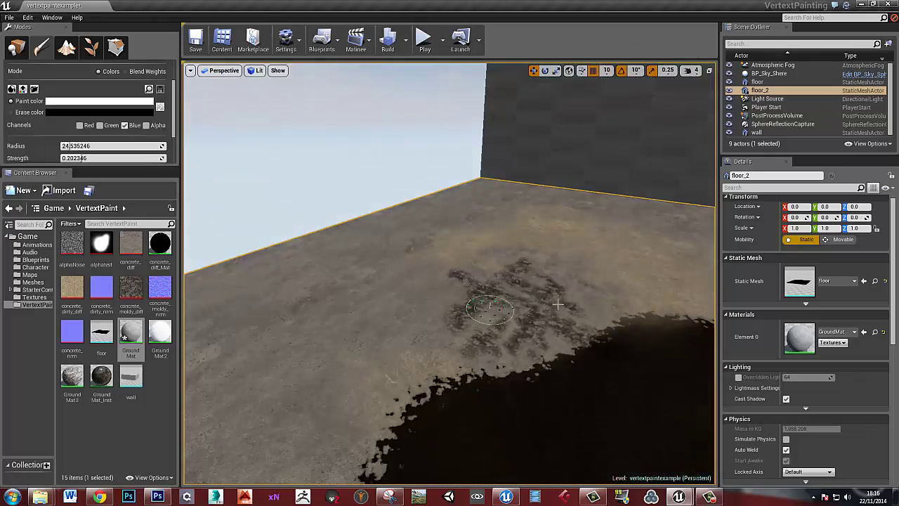
{"action": "mouse_move", "coordinate": [534, 267]}
{"action": "right_mouse_down"}
{"action": "mouse_move", "coordinate": [646, 290]}
{"action": "mouse_move", "coordinate": [542, 295]}
{"action": "mouse_move", "coordinate": [597, 309]}
{"action": "mouse_move", "coordinate": [646, 270]}
{"action": "mouse_move", "coordinate": [694, 270]}
{"action": "right_mouse_up"}
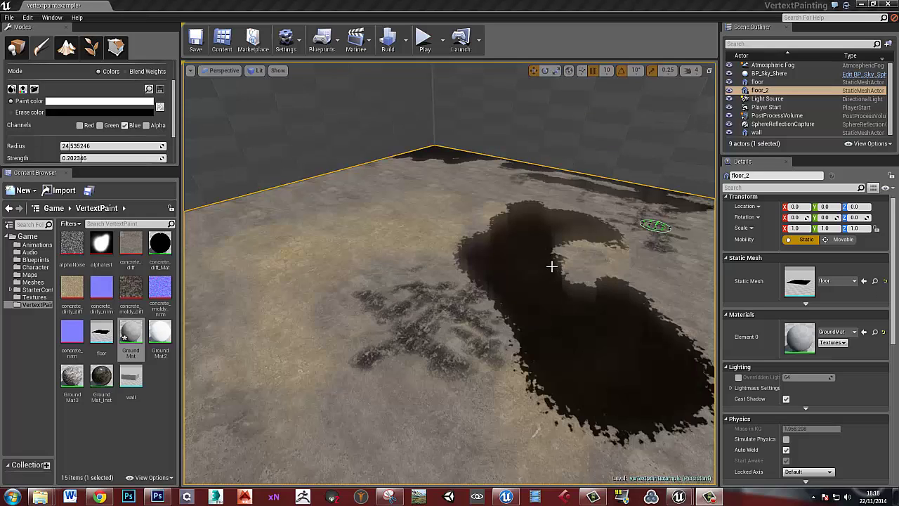
{"action": "left_click", "coordinate": [581, 71]}
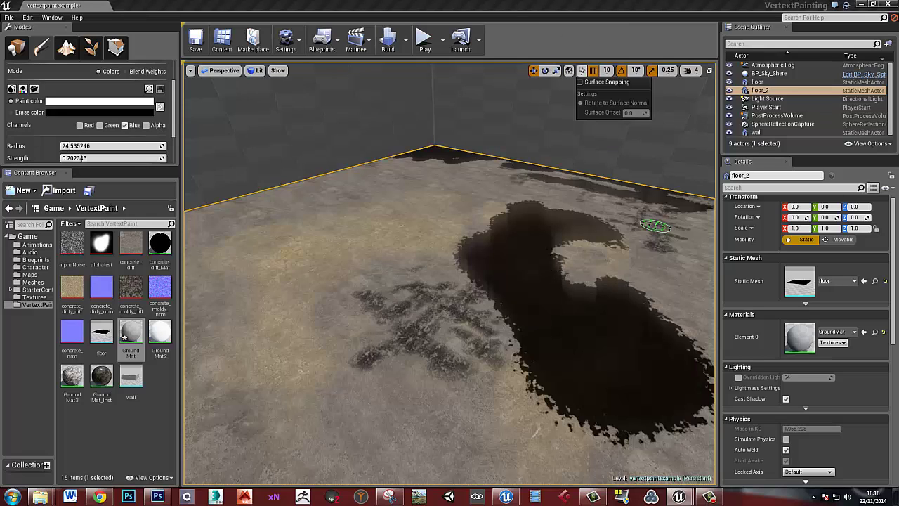
Return to the GroundMat graph and add a VertexNormalWS node between the roughness Lerps and the material output node.
{"action": "left_click_drag", "start_coordinate": [898, 38], "coordinate": [430, 5]}
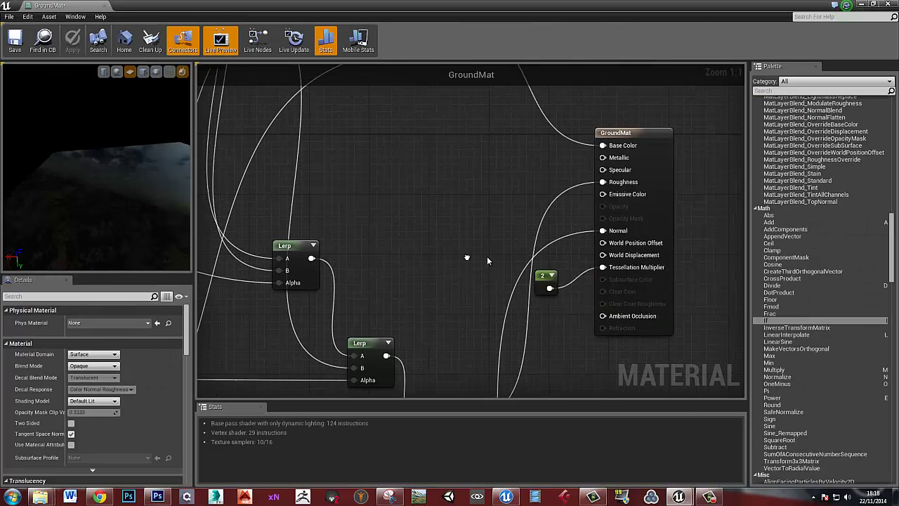
{"action": "right_click", "coordinate": [489, 246]}
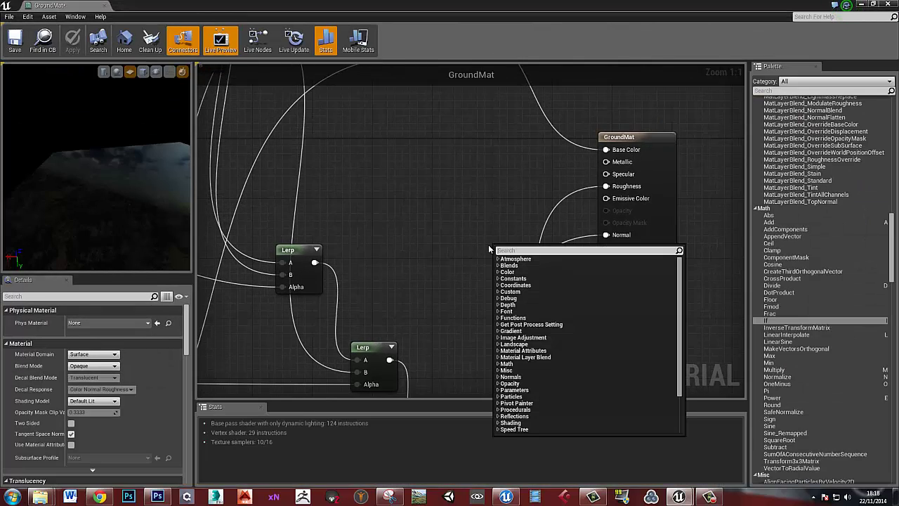
{"action": "type", "text": "ws"}
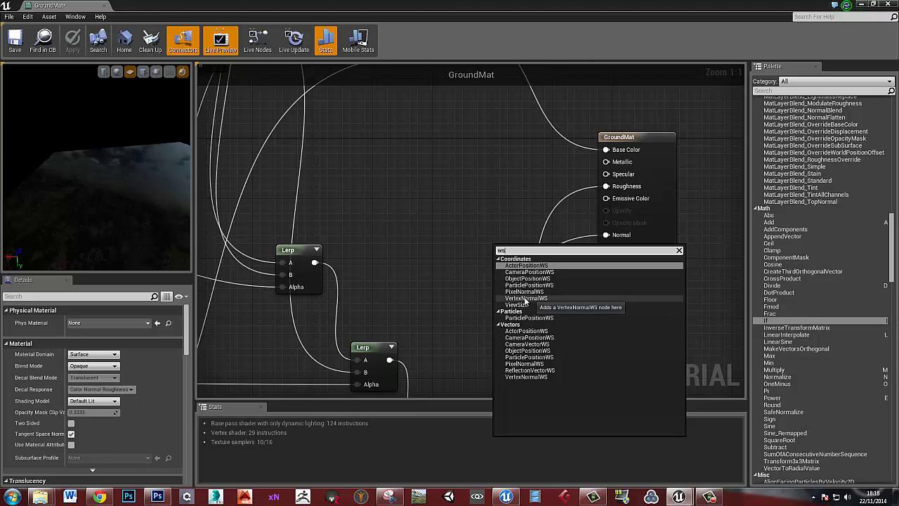
{"action": "left_click", "coordinate": [550, 299]}
{"action": "left_click_drag", "start_coordinate": [524, 259], "coordinate": [454, 248]}
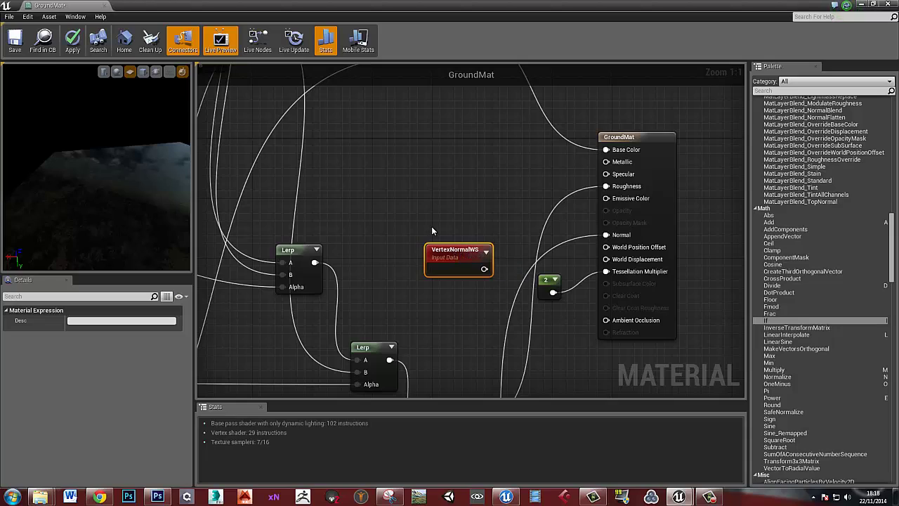
Trace the mask chains from their final Lerps back to the Vertex Color node.
{"action": "right_click_drag", "start_coordinate": [408, 229], "coordinate": [517, 222]}
{"action": "scroll", "coordinate": [509, 224], "scroll_direction": "down", "scroll_amount": 2}
{"action": "right_click_drag", "start_coordinate": [490, 259], "coordinate": [630, 241]}
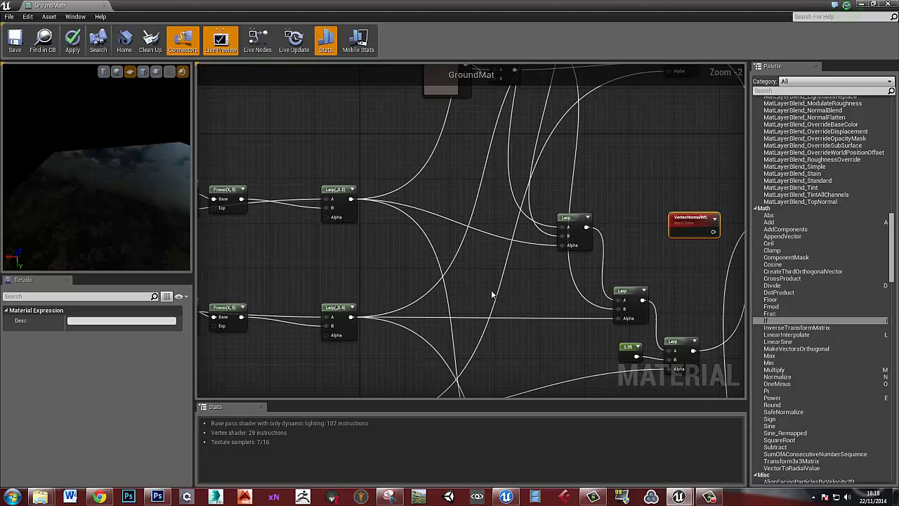
{"action": "left_click", "coordinate": [493, 291]}
{"action": "right_click_drag", "start_coordinate": [494, 292], "coordinate": [562, 264]}
{"action": "scroll", "coordinate": [441, 270], "scroll_direction": "down", "scroll_amount": 3}
{"action": "scroll", "coordinate": [417, 236], "scroll_direction": "up", "scroll_amount": 4}
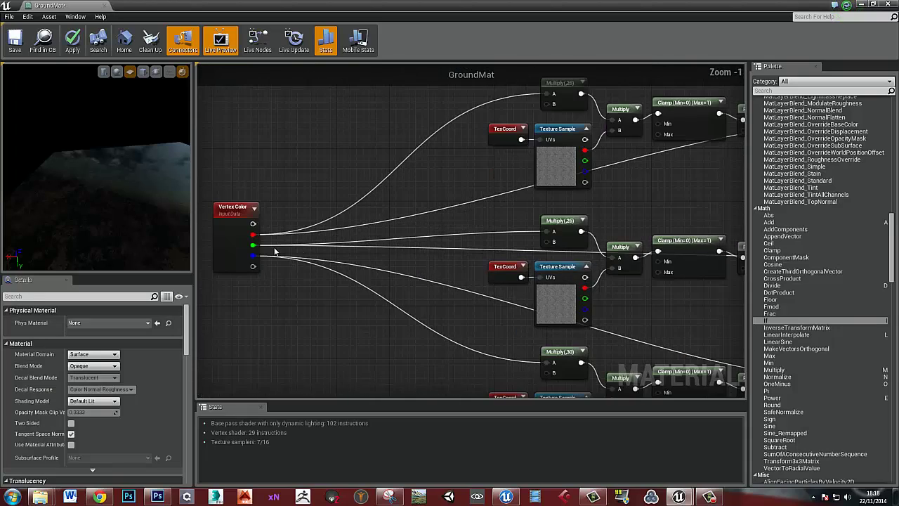
Switch to the level editor and examine the painted moldy, dirty and puddle areas of the floor up close.
{"action": "left_click_drag", "start_coordinate": [329, 6], "coordinate": [898, 94]}
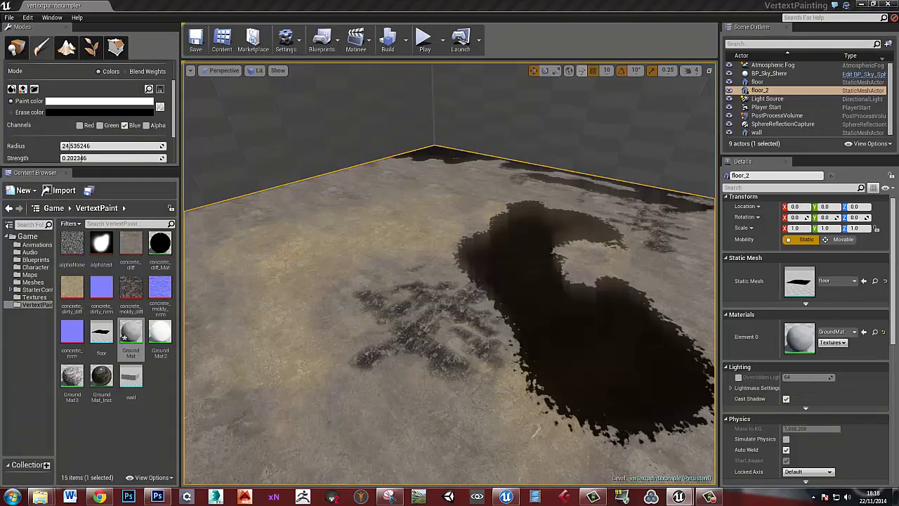
{"action": "right_click_drag", "start_coordinate": [491, 347], "coordinate": [427, 347]}
{"action": "key", "text": "w"}
{"action": "mouse_move", "coordinate": [364, 355]}
{"action": "right_mouse_down"}
{"action": "mouse_move", "coordinate": [437, 337]}
{"action": "mouse_move", "coordinate": [417, 349]}
{"action": "mouse_move", "coordinate": [404, 299]}
{"action": "mouse_move", "coordinate": [361, 322]}
{"action": "right_mouse_up"}
{"action": "key", "text": "w"}
{"action": "key", "text": "s"}
{"action": "key", "text": "s"}
{"action": "right_click_drag", "start_coordinate": [391, 370], "coordinate": [449, 350]}
Return to the GroundMat graph and follow the three mask chains forward to their Lerp outputs.
{"action": "left_click_drag", "start_coordinate": [898, 93], "coordinate": [365, 1]}
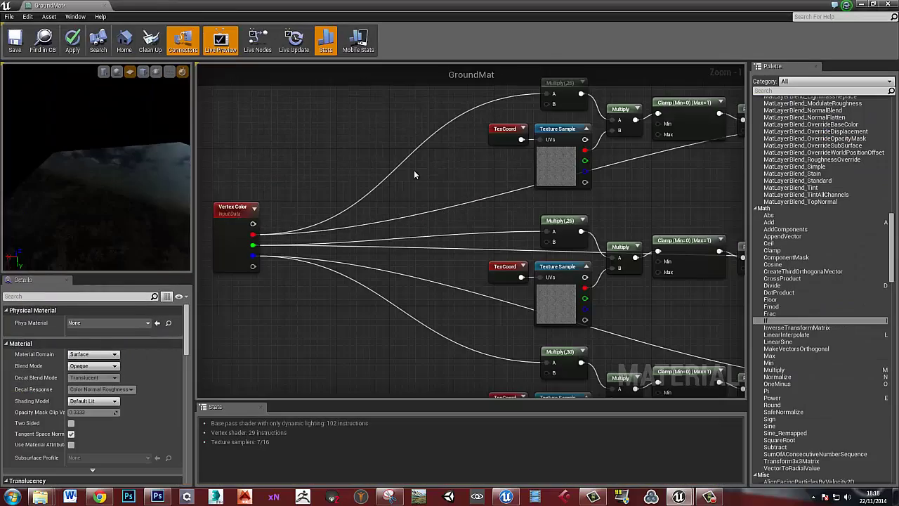
{"action": "right_click_drag", "start_coordinate": [714, 281], "coordinate": [449, 257]}
{"action": "scroll", "coordinate": [586, 257], "scroll_direction": "down", "scroll_amount": 1}
{"action": "right_click_drag", "start_coordinate": [650, 288], "coordinate": [384, 281]}
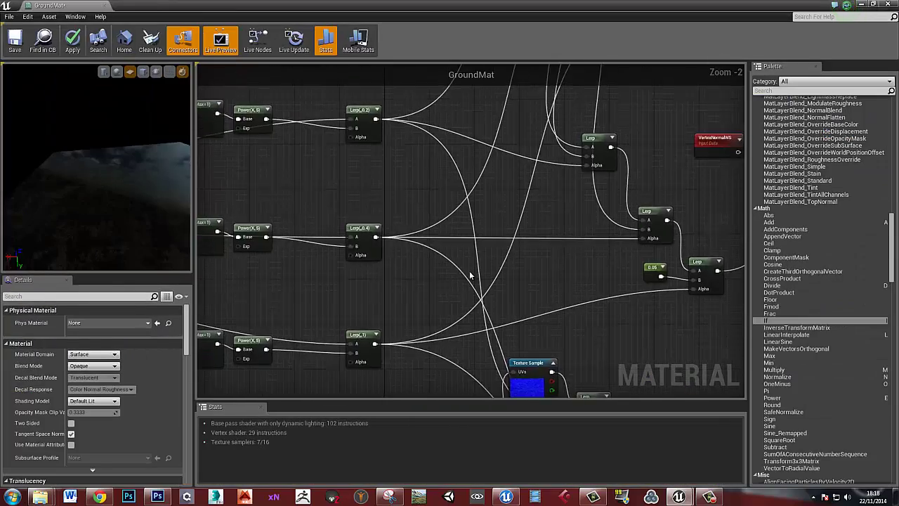
{"action": "scroll", "coordinate": [509, 264], "scroll_direction": "down", "scroll_amount": 1}
{"action": "right_click_drag", "start_coordinate": [513, 263], "coordinate": [394, 282]}
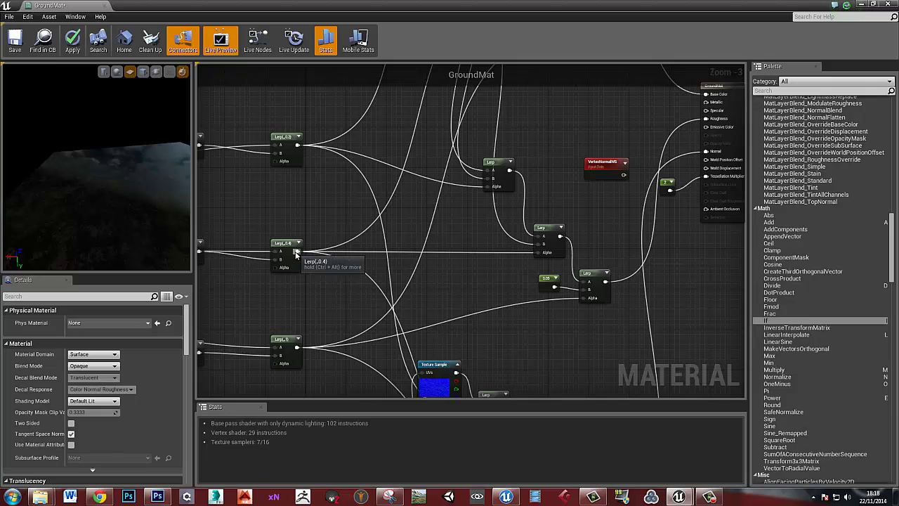
{"action": "right_click_drag", "start_coordinate": [221, 271], "coordinate": [435, 261]}
{"action": "left_click_drag", "start_coordinate": [246, 225], "coordinate": [624, 300]}
{"action": "left_click", "coordinate": [624, 299]}
{"action": "right_click_drag", "start_coordinate": [638, 274], "coordinate": [367, 284]}
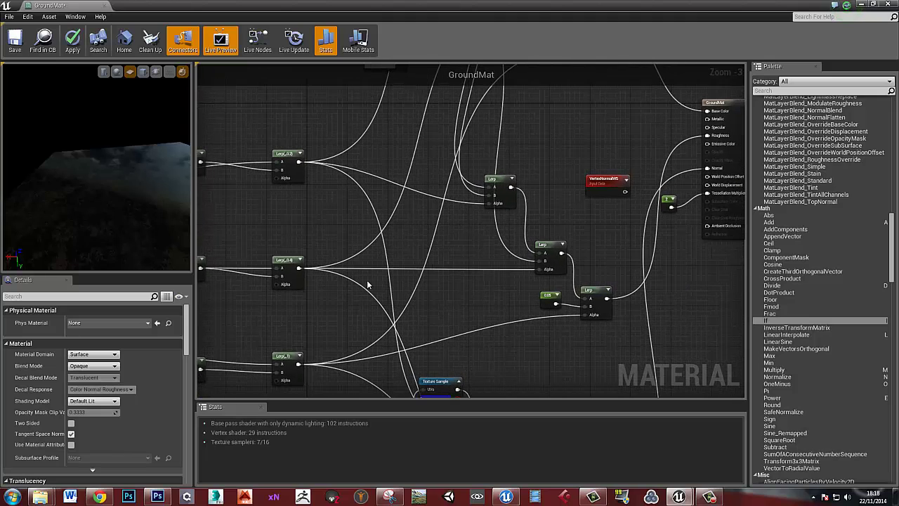
Add a Multiply node with VertexNormalWS in A and the output of the second mask chain's Lerp in B.
{"action": "key", "text": "m"}
{"action": "left_click", "coordinate": [612, 210]}
{"action": "left_click_drag", "start_coordinate": [610, 186], "coordinate": [579, 181]}
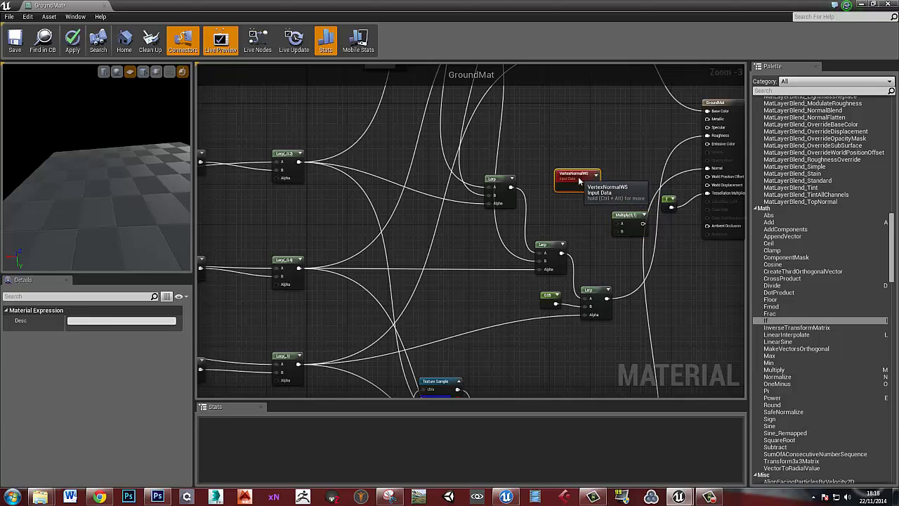
{"action": "left_click_drag", "start_coordinate": [624, 215], "coordinate": [625, 189]}
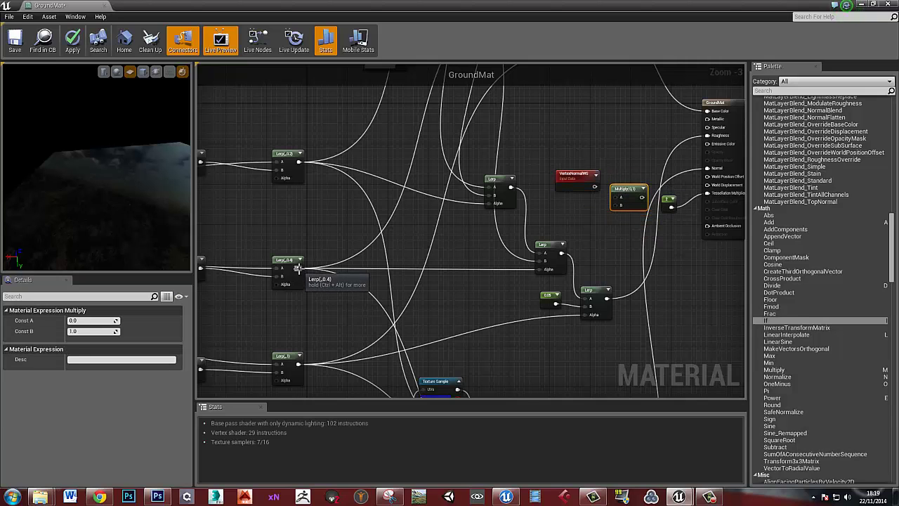
{"action": "left_click_drag", "start_coordinate": [300, 268], "coordinate": [619, 202]}
{"action": "right_click_drag", "start_coordinate": [632, 219], "coordinate": [453, 235]}
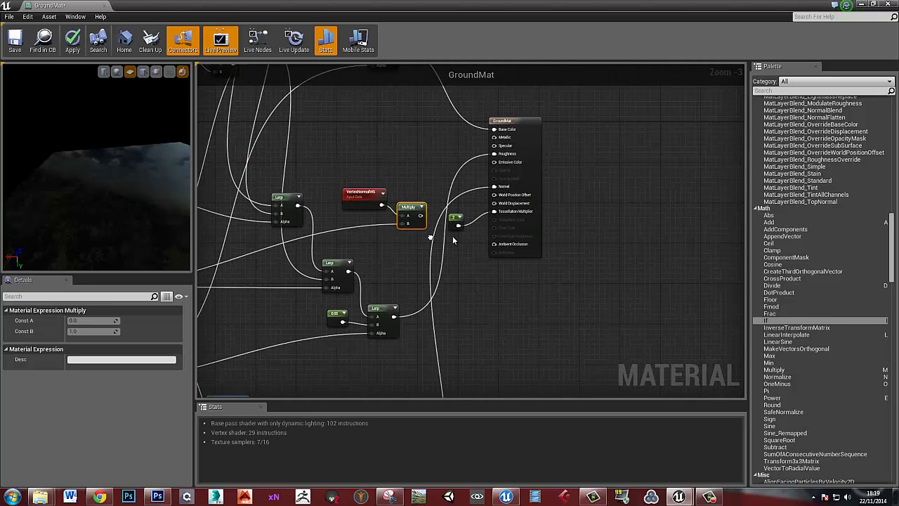
Space out the graph, placing the VertexNormalWS and Multiply pair below the roughness Lerps and the tessellation constant beside the output node.
{"action": "left_click", "coordinate": [380, 207]}
{"action": "left_click_drag", "start_coordinate": [411, 209], "coordinate": [549, 235]}
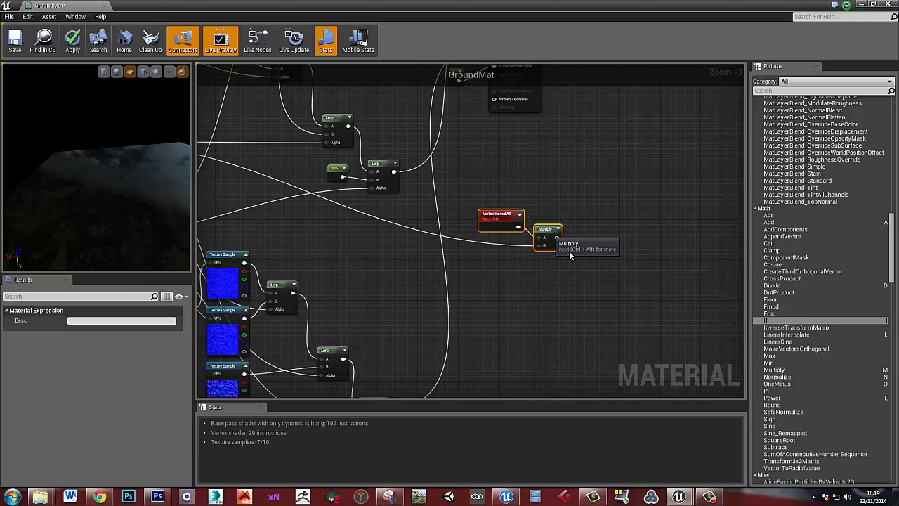
{"action": "scroll", "coordinate": [531, 345], "scroll_direction": "down", "scroll_amount": 4}
{"action": "left_click_drag", "start_coordinate": [506, 261], "coordinate": [608, 262]}
{"action": "left_click", "coordinate": [492, 291]}
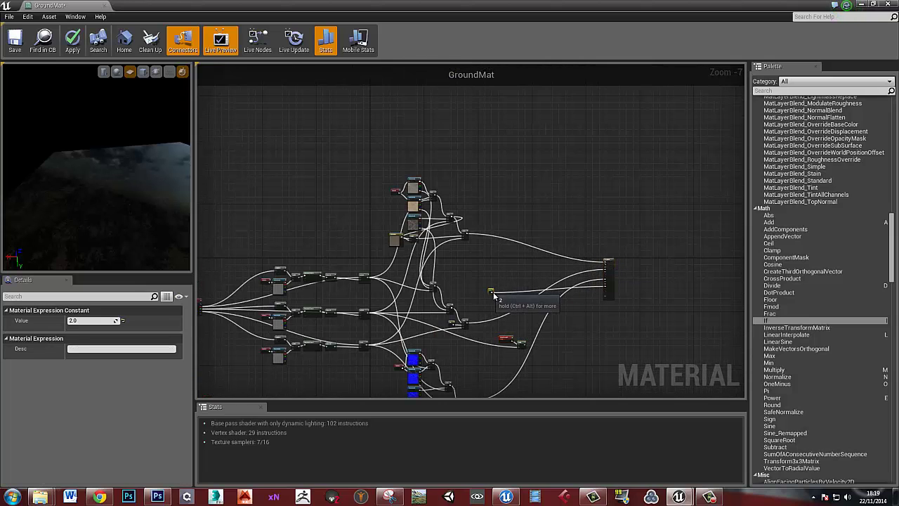
{"action": "left_click_drag", "start_coordinate": [494, 297], "coordinate": [546, 320]}
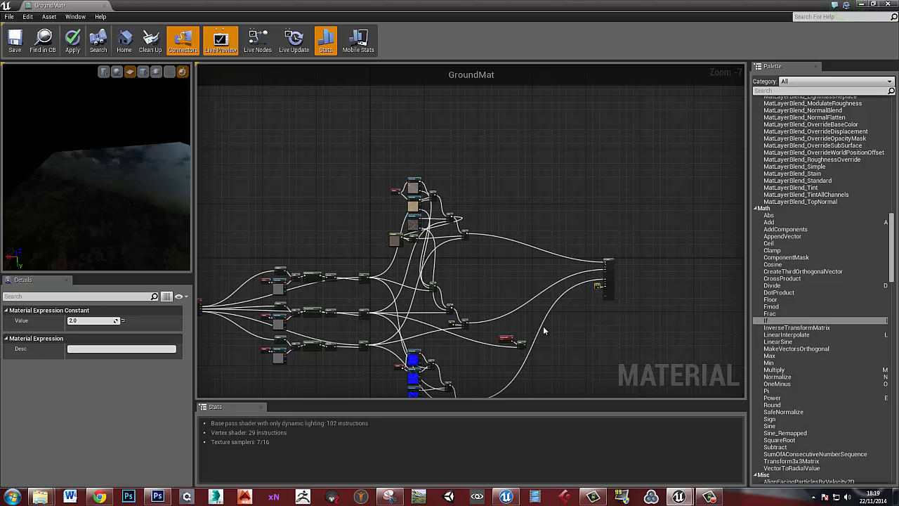
Move the VertexNormalWS and Multiply pair up beside the GroundMat output node, between the Base Color and Roughness wires.
{"action": "scroll", "coordinate": [544, 330], "scroll_direction": "up", "scroll_amount": 3}
{"action": "left_click", "coordinate": [438, 233]}
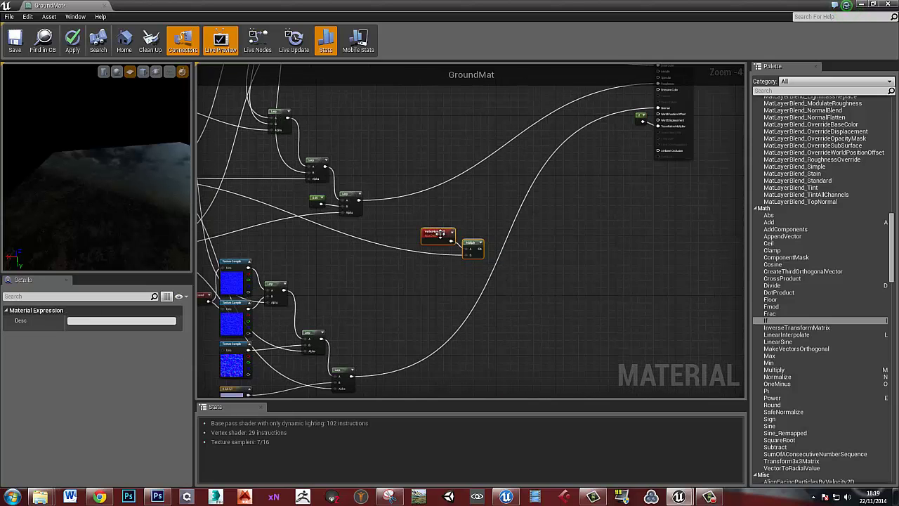
{"action": "left_click_drag", "start_coordinate": [440, 233], "coordinate": [536, 163]}
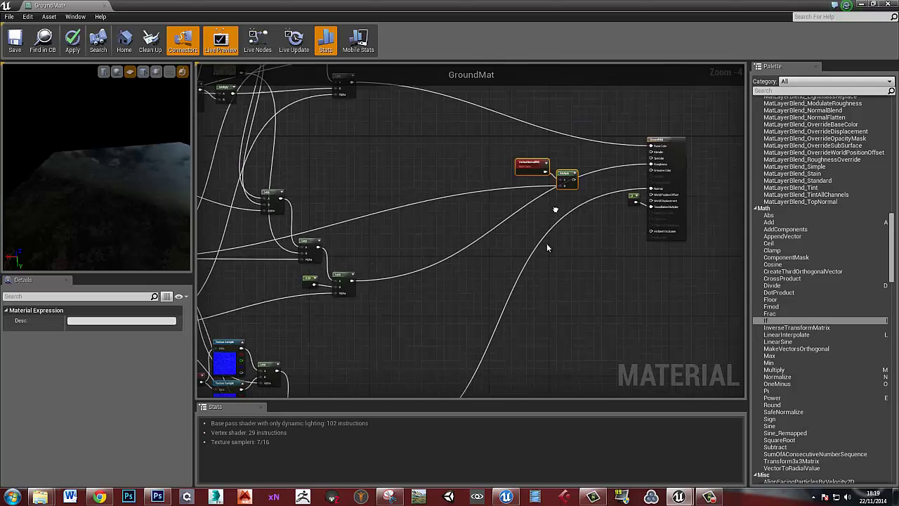
{"action": "right_click_drag", "start_coordinate": [547, 244], "coordinate": [529, 307]}
{"action": "left_click_drag", "start_coordinate": [491, 266], "coordinate": [472, 260]}
{"action": "left_click", "coordinate": [545, 315]}
{"action": "right_click_drag", "start_coordinate": [551, 316], "coordinate": [521, 328]}
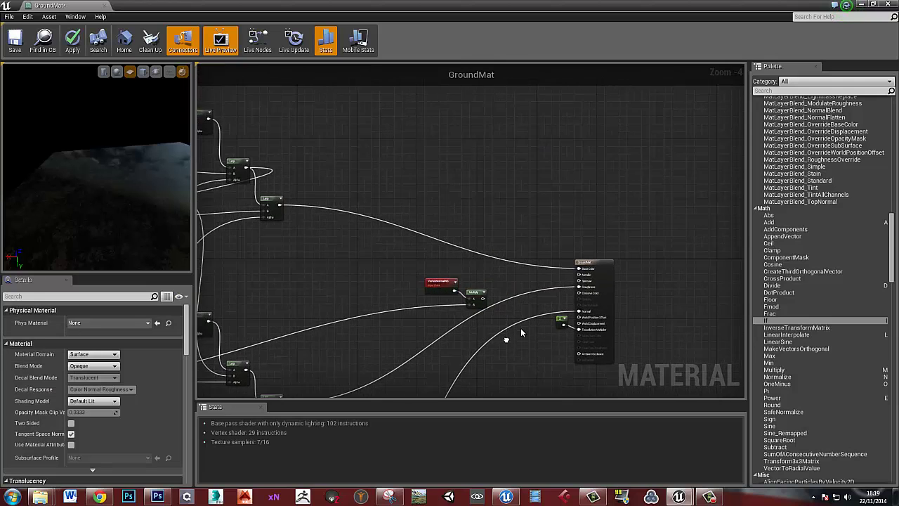
Connect the Multiply output to World Displacement and shift the tessellation constant slightly down, clear of the new wire.
{"action": "scroll", "coordinate": [488, 311], "scroll_direction": "up", "scroll_amount": 4}
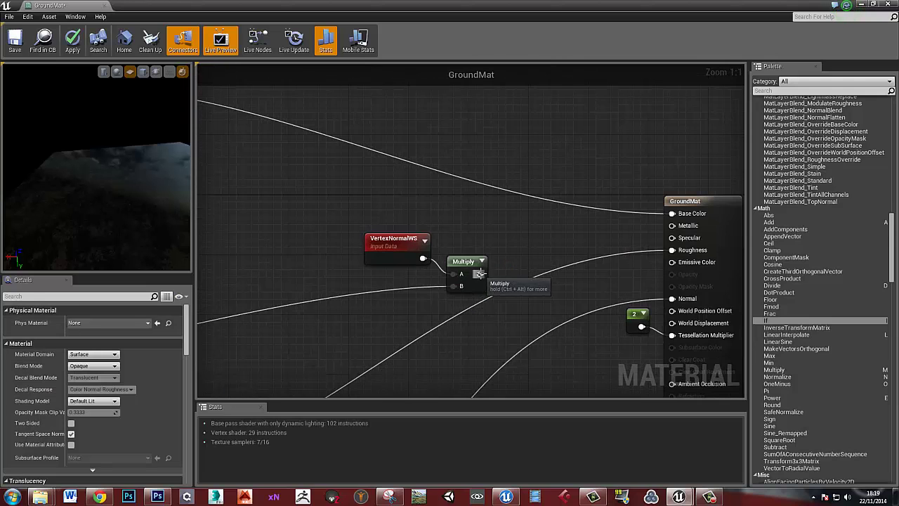
{"action": "left_click_drag", "start_coordinate": [480, 274], "coordinate": [634, 338]}
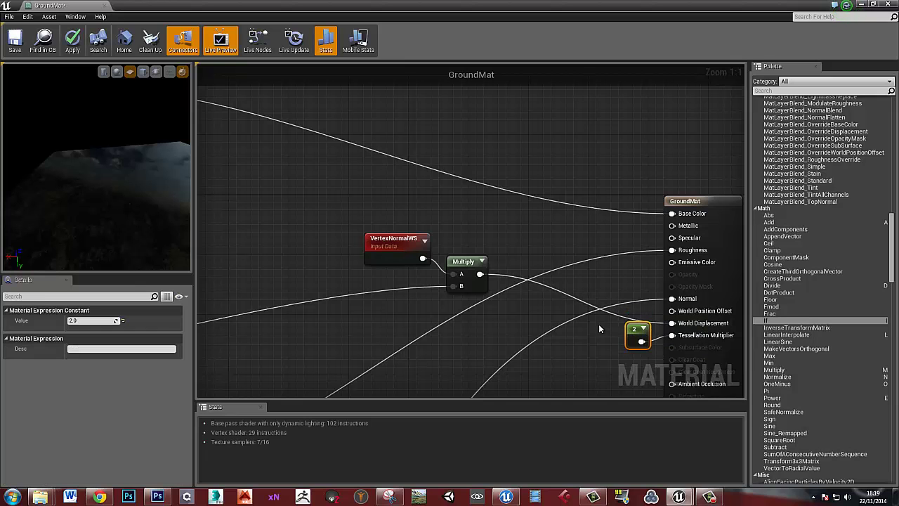
{"action": "right_click_drag", "start_coordinate": [599, 324], "coordinate": [569, 282]}
Insert a second Multiply node with Const B 50 between the first Multiply and World Displacement.
{"action": "left_click", "coordinate": [496, 224]}
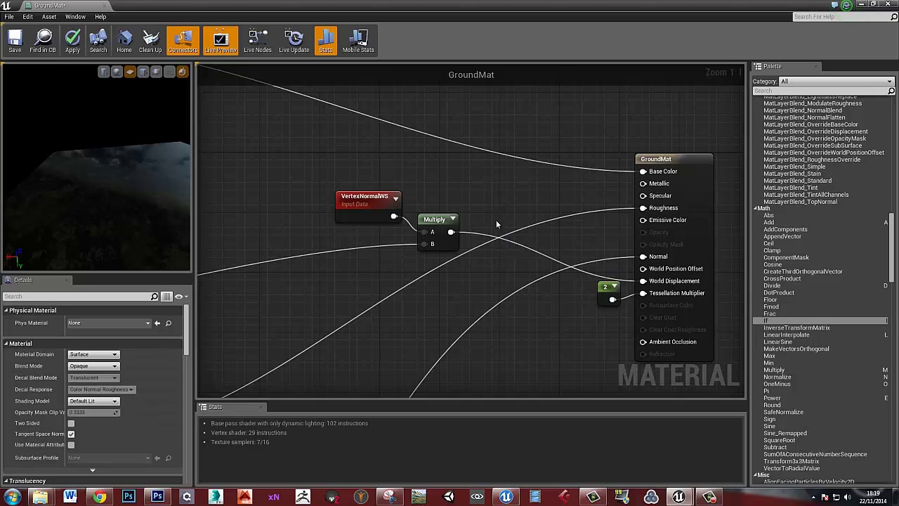
{"action": "left_click", "coordinate": [496, 223]}
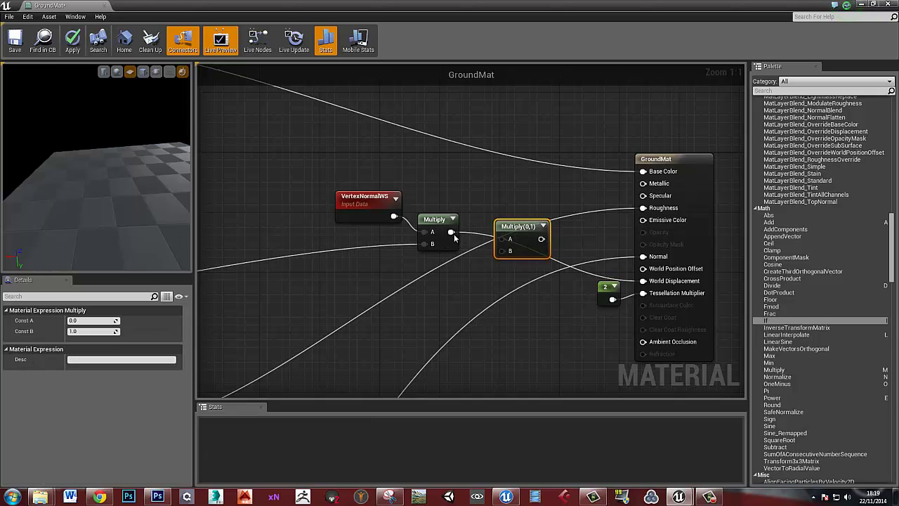
{"action": "left_click_drag", "start_coordinate": [452, 231], "coordinate": [500, 238]}
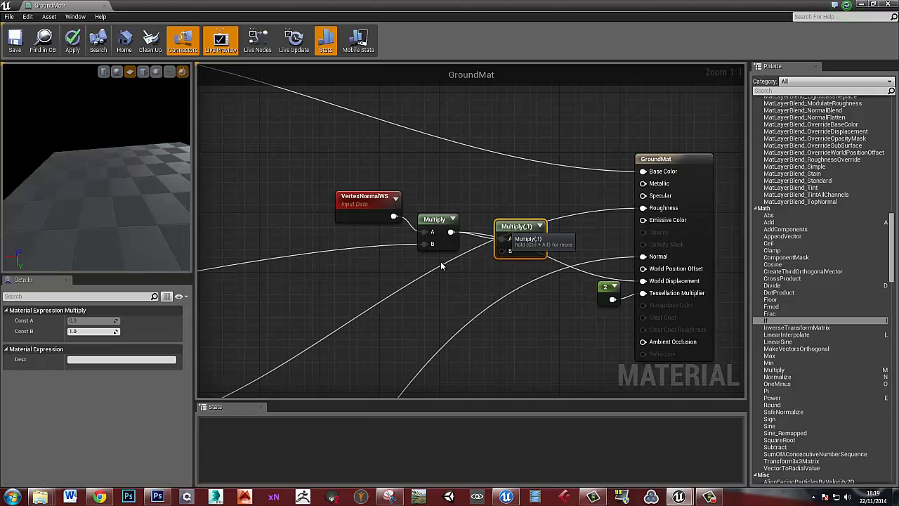
{"action": "left_click", "coordinate": [91, 331]}
{"action": "type", "text": "50"}
{"action": "key", "text": "Return"}
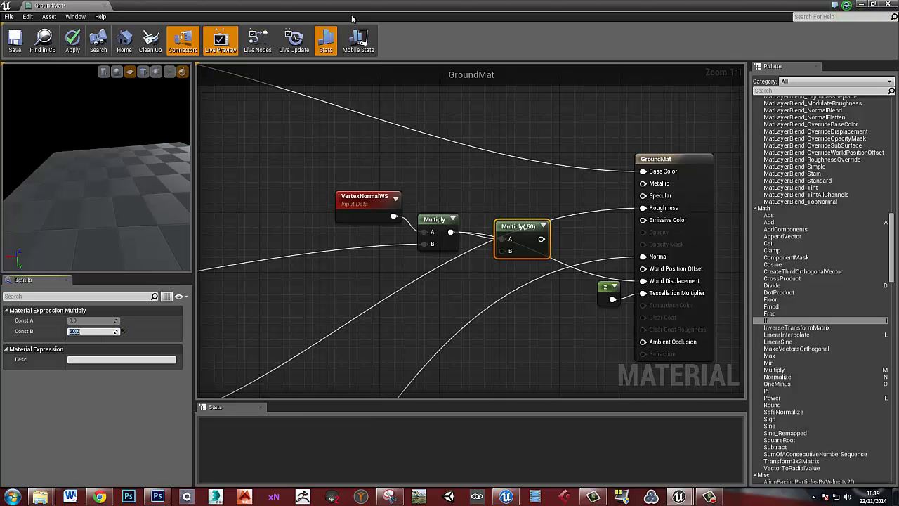
{"action": "left_click_drag", "start_coordinate": [541, 239], "coordinate": [643, 281]}
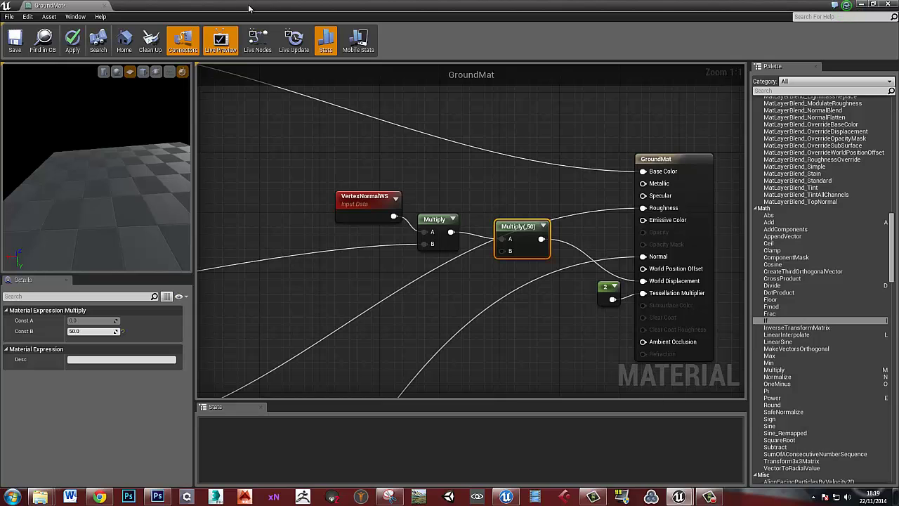
Switch to the level editor and examine the displaced moldy areas of the floor from several angles.
{"action": "left_click_drag", "start_coordinate": [237, 6], "coordinate": [898, 3]}
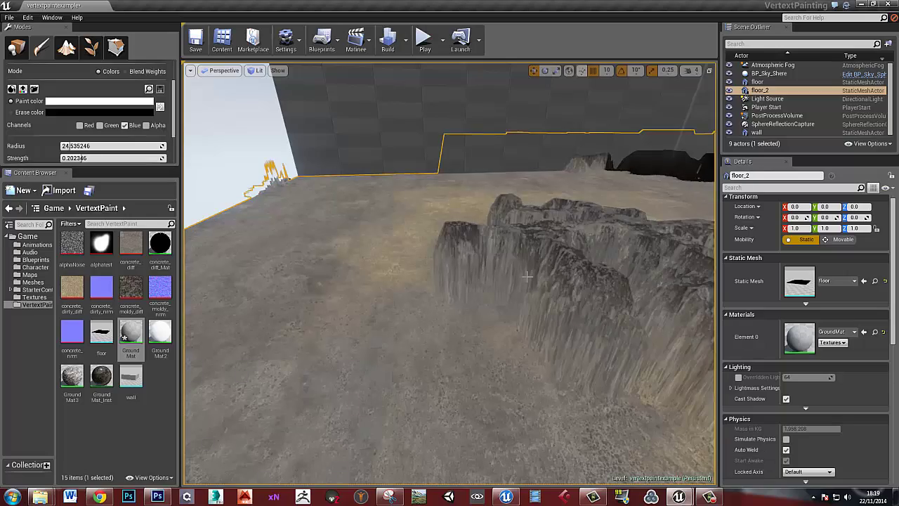
{"action": "right_click_drag", "start_coordinate": [553, 273], "coordinate": [539, 286]}
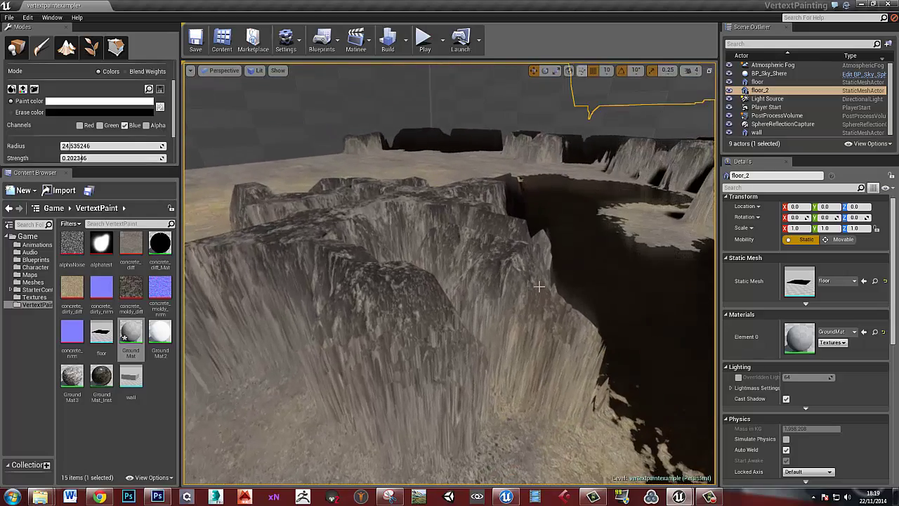
{"action": "mouse_move", "coordinate": [473, 297]}
{"action": "right_mouse_down"}
{"action": "mouse_move", "coordinate": [465, 287]}
{"action": "mouse_move", "coordinate": [469, 296]}
{"action": "right_mouse_up"}
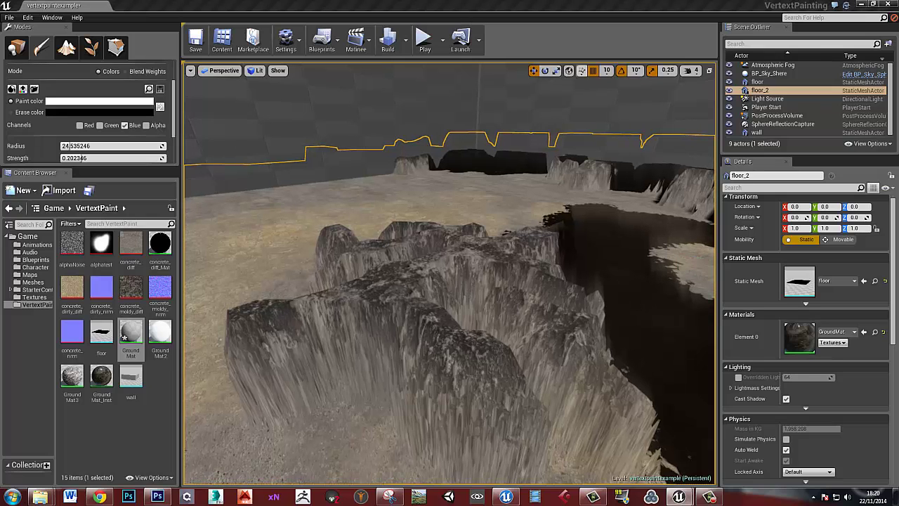
Return to the GroundMat graph, space out the displacement nodes before the output, and set the second Multiply's Const B to 10.
{"action": "left_click_drag", "start_coordinate": [898, 11], "coordinate": [534, 2]}
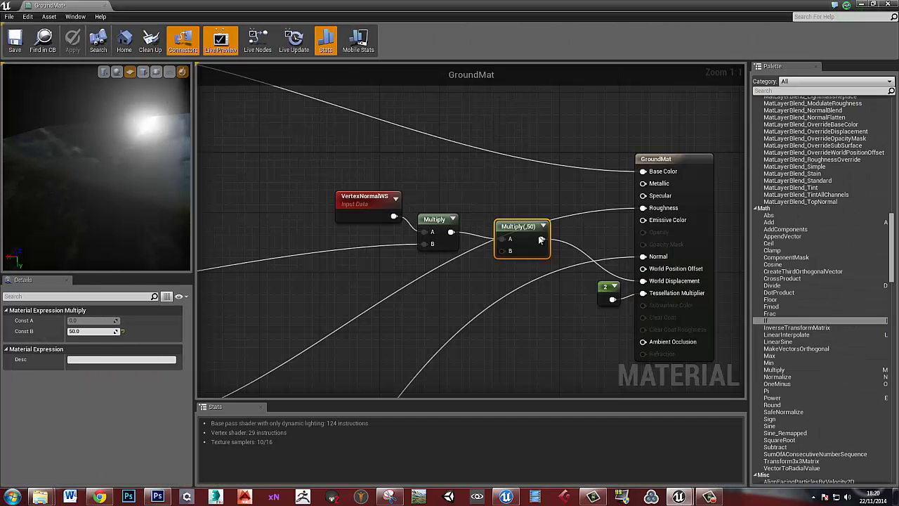
{"action": "mouse_move", "coordinate": [657, 161]}
{"action": "left_mouse_down"}
{"action": "mouse_move", "coordinate": [728, 161]}
{"action": "mouse_move", "coordinate": [649, 161]}
{"action": "left_mouse_up"}
{"action": "left_click_drag", "start_coordinate": [393, 221], "coordinate": [393, 213]}
{"action": "left_click_drag", "start_coordinate": [461, 232], "coordinate": [453, 225]}
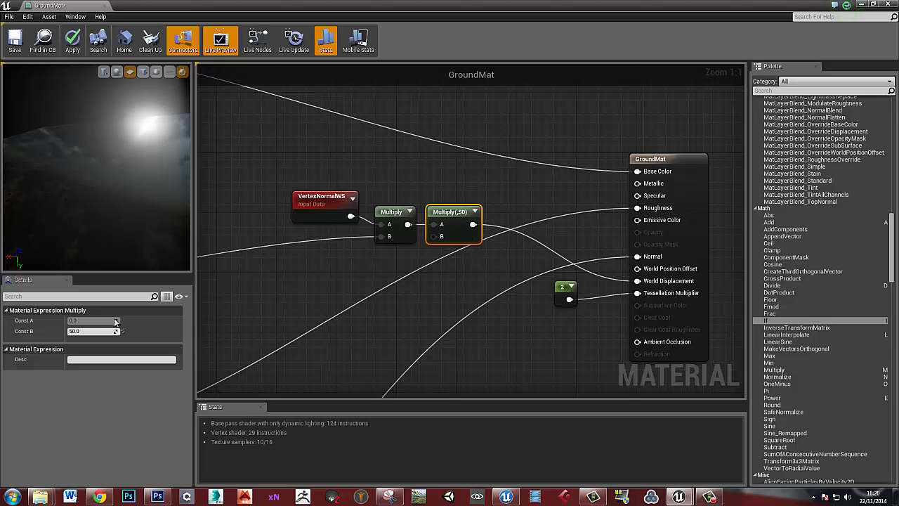
{"action": "left_click", "coordinate": [91, 331]}
{"action": "key", "text": "Return"}
{"action": "left_click", "coordinate": [502, 255]}
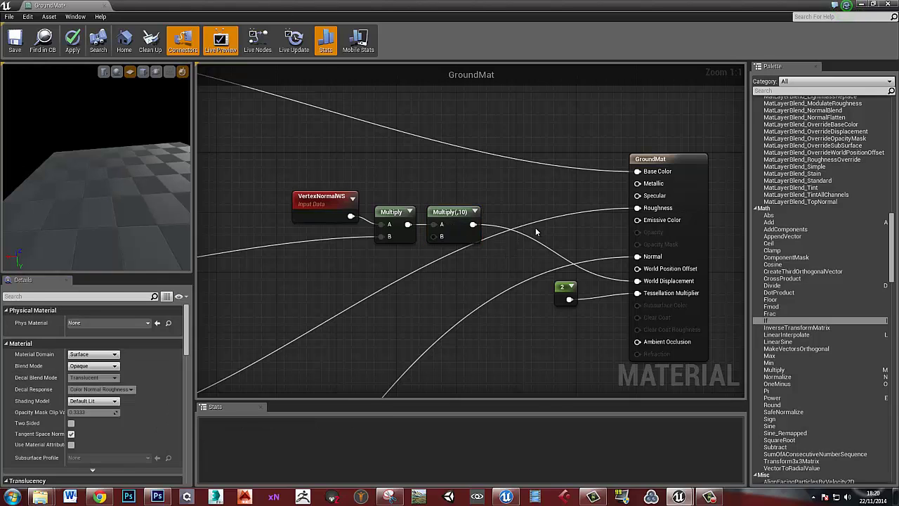
Insert a OneMinus node between the second Multiply and World Displacement to invert the displacement.
{"action": "right_click", "coordinate": [536, 231]}
{"action": "type", "text": "cm"}
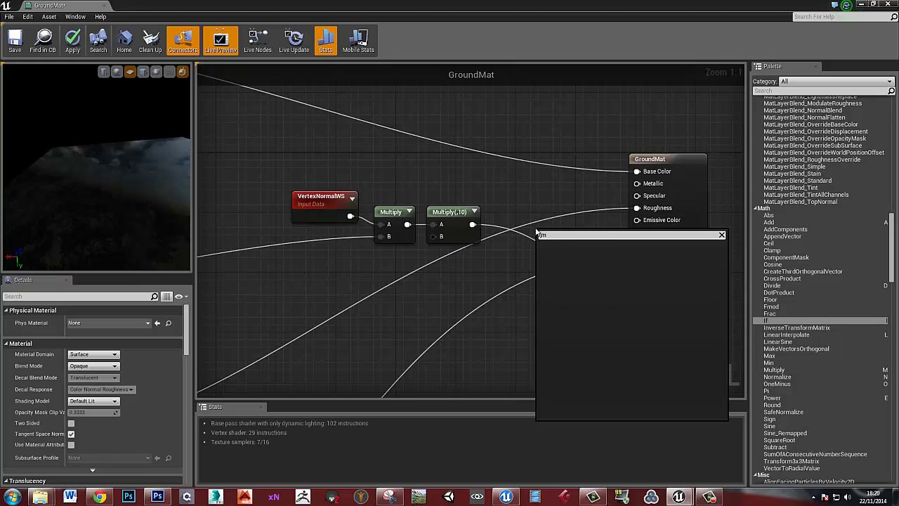
{"action": "key", "text": "BackSpace"}
{"action": "key", "text": "BackSpace"}
{"action": "type", "text": "minu"}
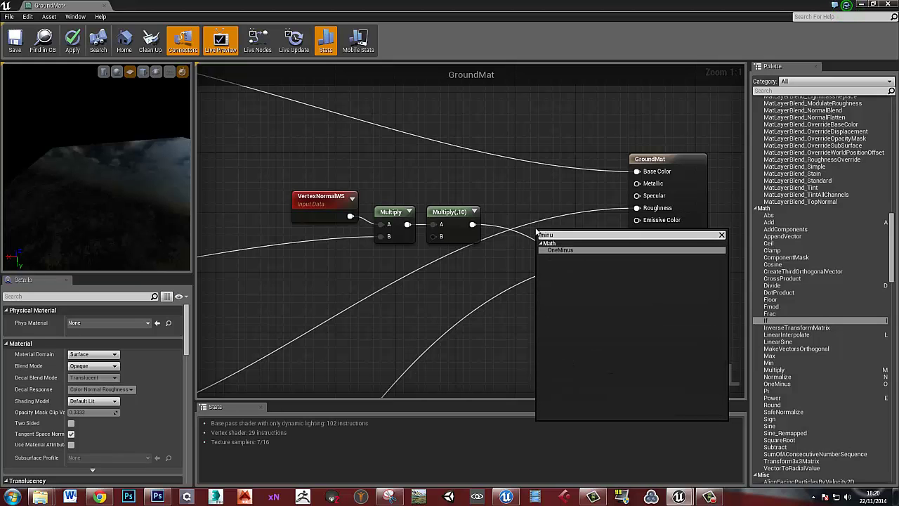
{"action": "left_click", "coordinate": [558, 251]}
{"action": "left_click_drag", "start_coordinate": [553, 242], "coordinate": [473, 224]}
{"action": "left_click_drag", "start_coordinate": [527, 231], "coordinate": [637, 281]}
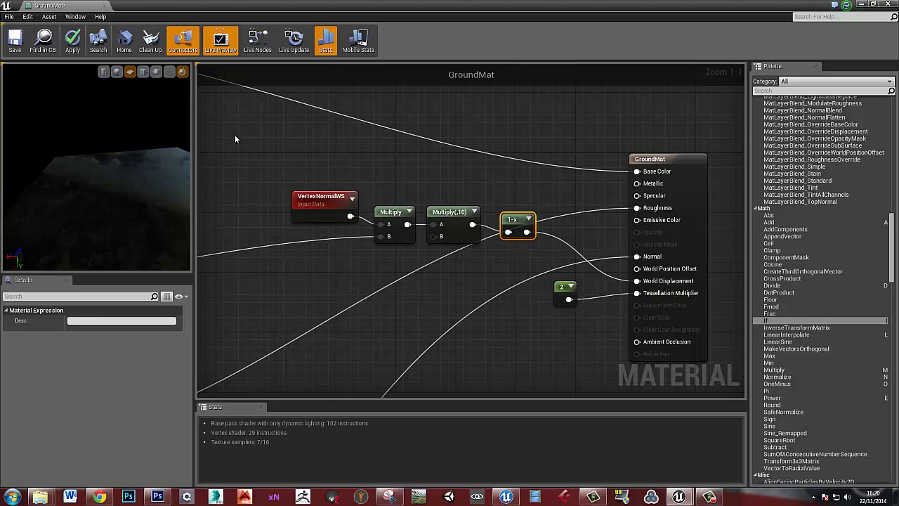
Switch to the level editor and examine how the inverted displacement shapes the moldy areas of the floor.
{"action": "left_click_drag", "start_coordinate": [257, 9], "coordinate": [898, 151]}
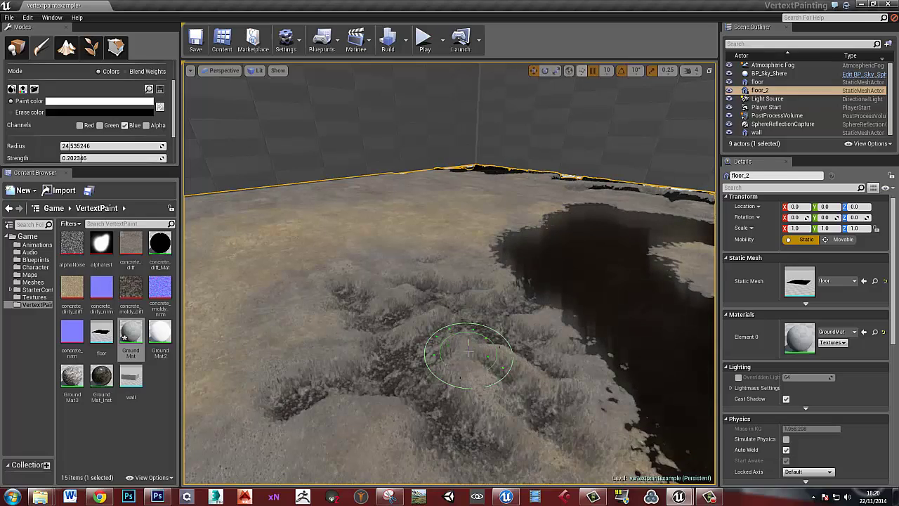
{"action": "mouse_move", "coordinate": [458, 340]}
{"action": "right_mouse_down"}
{"action": "mouse_move", "coordinate": [426, 358]}
{"action": "mouse_move", "coordinate": [317, 309]}
{"action": "right_mouse_up"}
{"action": "mouse_move", "coordinate": [432, 334]}
{"action": "right_mouse_down"}
{"action": "mouse_move", "coordinate": [328, 326]}
{"action": "mouse_move", "coordinate": [622, 379]}
{"action": "mouse_move", "coordinate": [608, 347]}
{"action": "mouse_move", "coordinate": [586, 367]}
{"action": "mouse_move", "coordinate": [616, 392]}
{"action": "mouse_move", "coordinate": [638, 342]}
{"action": "mouse_move", "coordinate": [575, 328]}
{"action": "mouse_move", "coordinate": [637, 322]}
{"action": "mouse_move", "coordinate": [586, 311]}
{"action": "mouse_move", "coordinate": [548, 326]}
{"action": "mouse_move", "coordinate": [453, 313]}
{"action": "mouse_move", "coordinate": [562, 330]}
{"action": "mouse_move", "coordinate": [597, 309]}
{"action": "mouse_move", "coordinate": [482, 289]}
{"action": "mouse_move", "coordinate": [496, 297]}
{"action": "mouse_move", "coordinate": [506, 287]}
{"action": "mouse_move", "coordinate": [484, 277]}
{"action": "mouse_move", "coordinate": [478, 321]}
{"action": "mouse_move", "coordinate": [466, 326]}
{"action": "mouse_move", "coordinate": [480, 323]}
{"action": "right_mouse_up"}
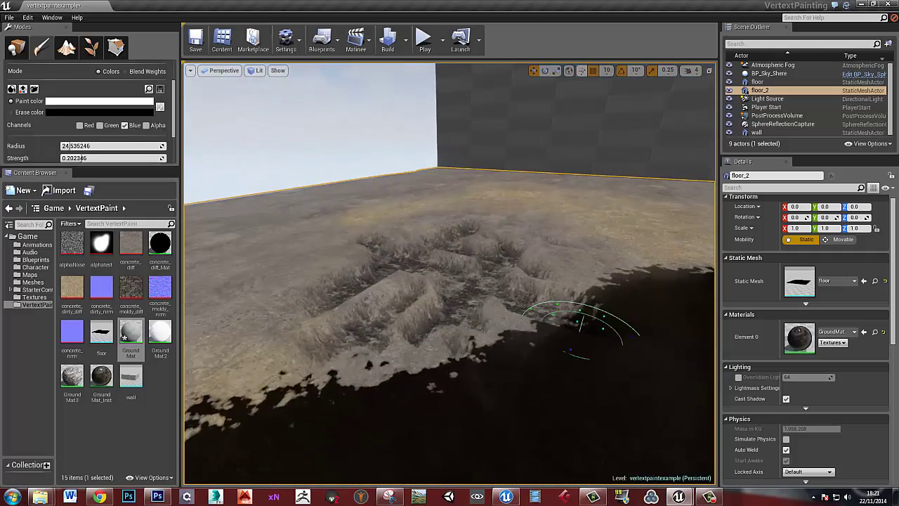
Back in the GroundMat graph, set the second Multiply's Const B to 5 and apply the material.
{"action": "left_click_drag", "start_coordinate": [898, 4], "coordinate": [436, 5]}
{"action": "double_click", "coordinate": [436, 5]}
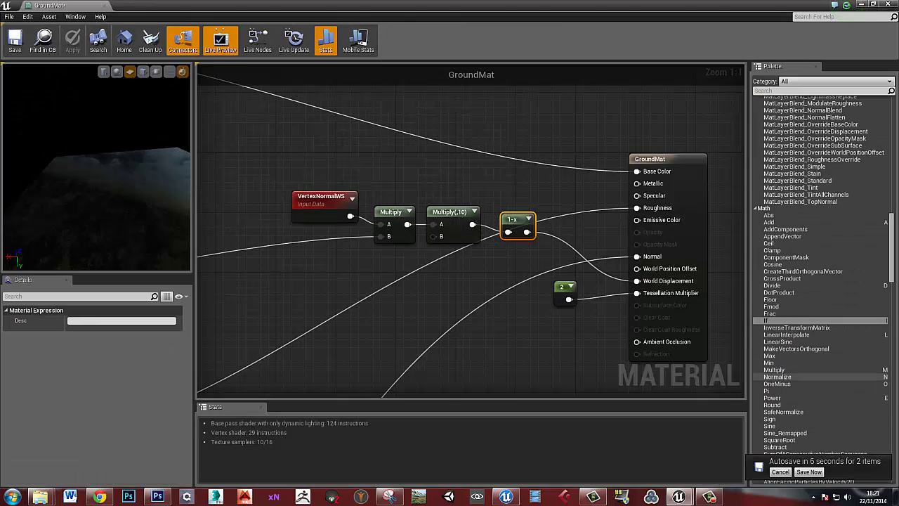
{"action": "left_click", "coordinate": [455, 213]}
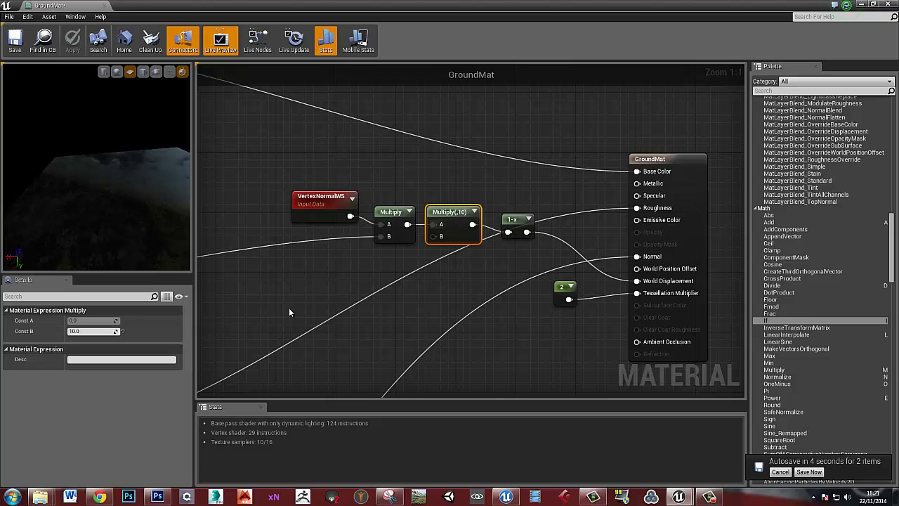
{"action": "type", "text": "5"}
{"action": "key", "text": "Return"}
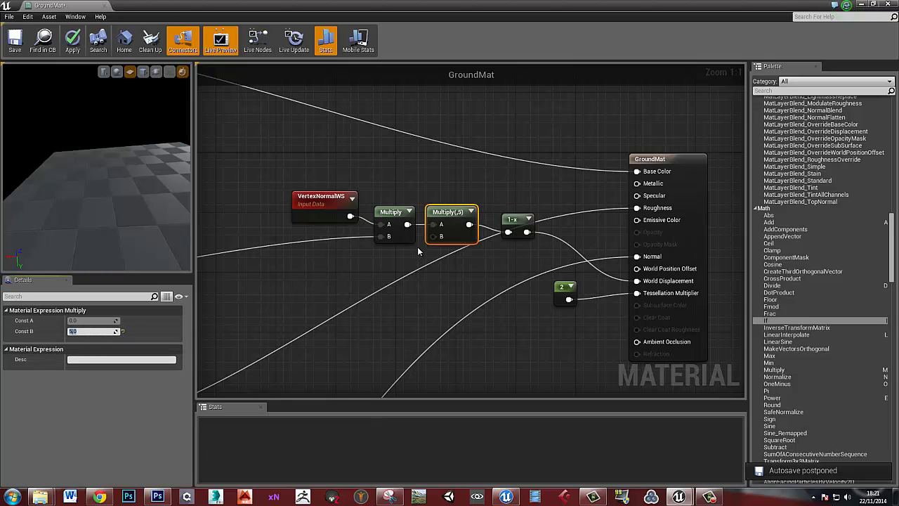
{"action": "left_click", "coordinate": [72, 45]}
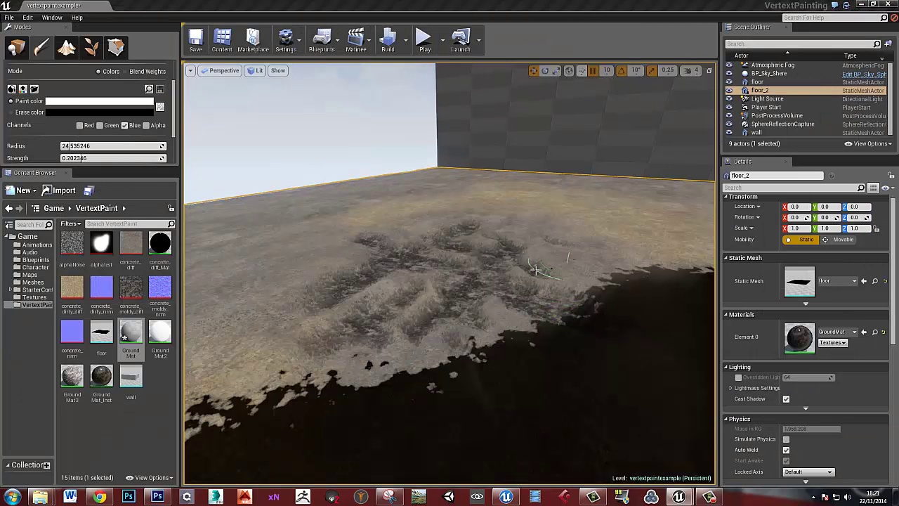
Examine the reduced displacement in the level editor, moving in close to the puddle edges on the floor.
{"action": "mouse_move", "coordinate": [538, 267]}
{"action": "right_mouse_down"}
{"action": "mouse_move", "coordinate": [479, 277]}
{"action": "mouse_move", "coordinate": [418, 266]}
{"action": "mouse_move", "coordinate": [487, 271]}
{"action": "mouse_move", "coordinate": [447, 246]}
{"action": "mouse_move", "coordinate": [500, 279]}
{"action": "mouse_move", "coordinate": [493, 273]}
{"action": "mouse_move", "coordinate": [621, 278]}
{"action": "mouse_move", "coordinate": [567, 321]}
{"action": "mouse_move", "coordinate": [668, 303]}
{"action": "mouse_move", "coordinate": [602, 315]}
{"action": "mouse_move", "coordinate": [595, 330]}
{"action": "mouse_move", "coordinate": [442, 279]}
{"action": "right_mouse_up"}
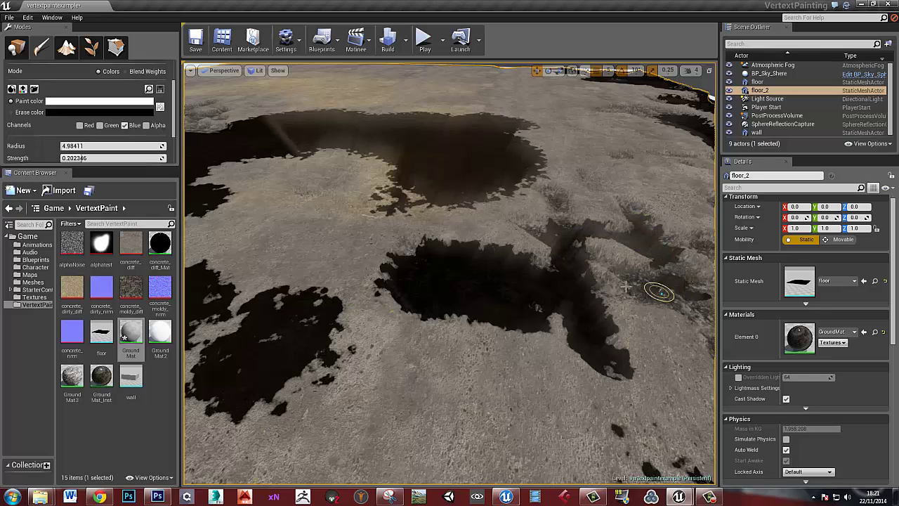
{"action": "right_click_drag", "start_coordinate": [542, 301], "coordinate": [484, 295]}
{"action": "key", "text": "w"}
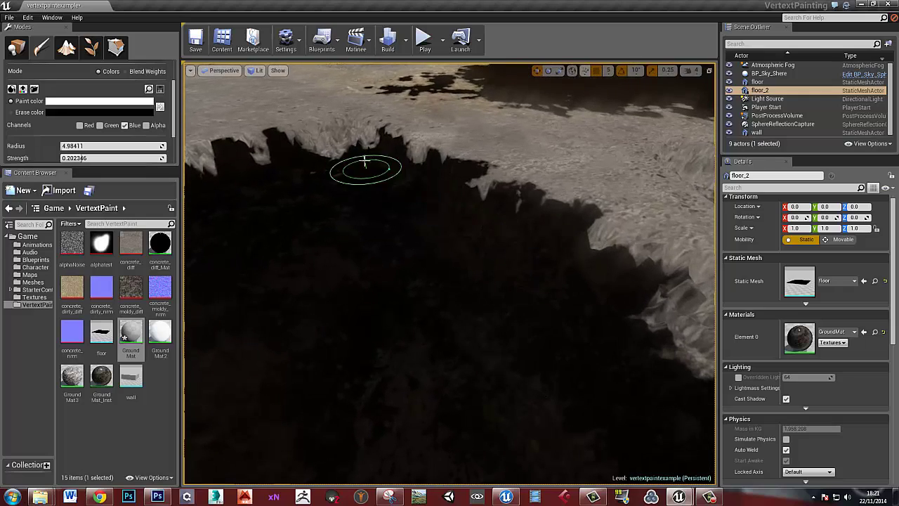
{"action": "left_click_drag", "start_coordinate": [355, 165], "coordinate": [337, 154]}
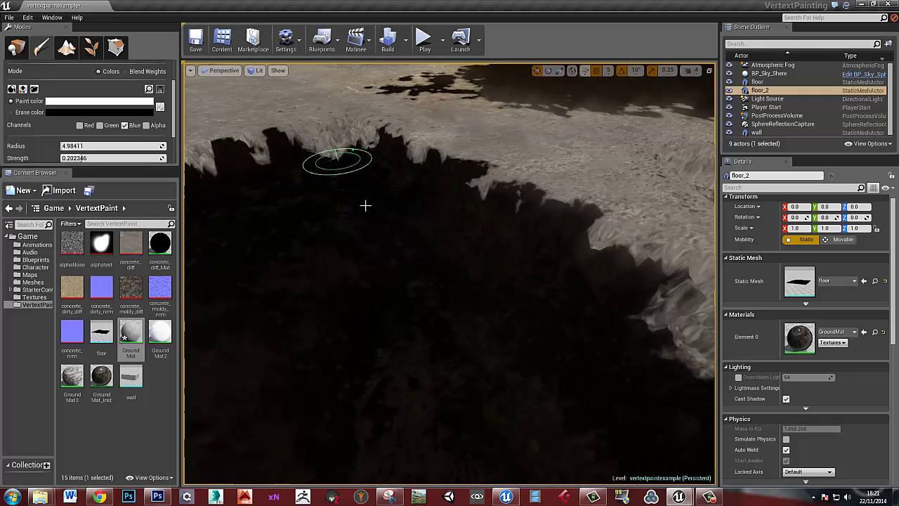
{"action": "mouse_move", "coordinate": [366, 205]}
{"action": "right_mouse_down"}
{"action": "mouse_move", "coordinate": [255, 187]}
{"action": "mouse_move", "coordinate": [449, 207]}
{"action": "mouse_move", "coordinate": [620, 287]}
{"action": "mouse_move", "coordinate": [730, 297]}
{"action": "mouse_move", "coordinate": [740, 288]}
{"action": "mouse_move", "coordinate": [678, 265]}
{"action": "mouse_move", "coordinate": [696, 281]}
{"action": "mouse_move", "coordinate": [441, 249]}
{"action": "right_mouse_up"}
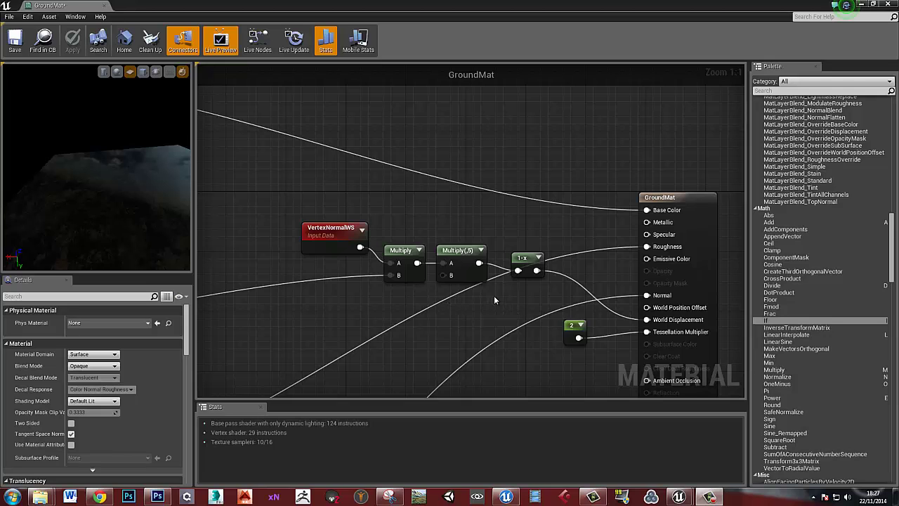
Add a Multiply node above the existing displacement chain and feed VertexNormalWS into its A input.
{"action": "right_click_drag", "start_coordinate": [494, 300], "coordinate": [512, 300]}
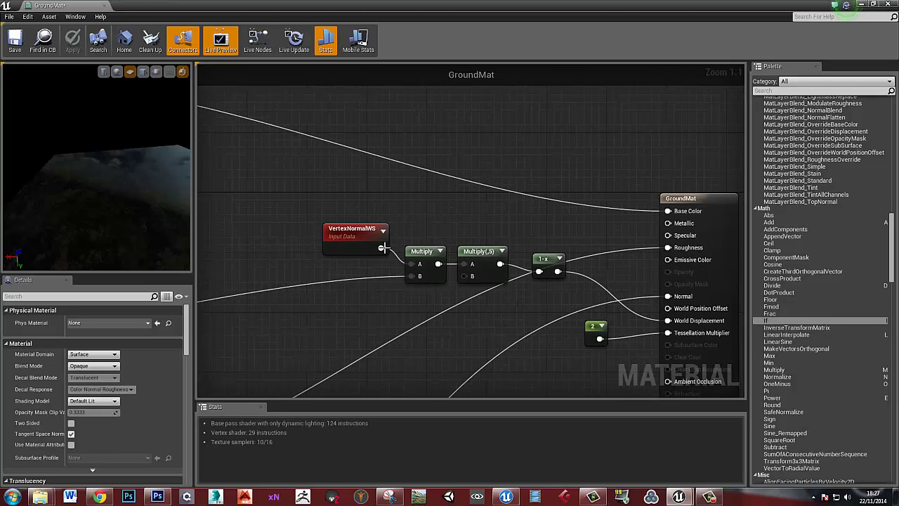
{"action": "left_click", "coordinate": [426, 214]}
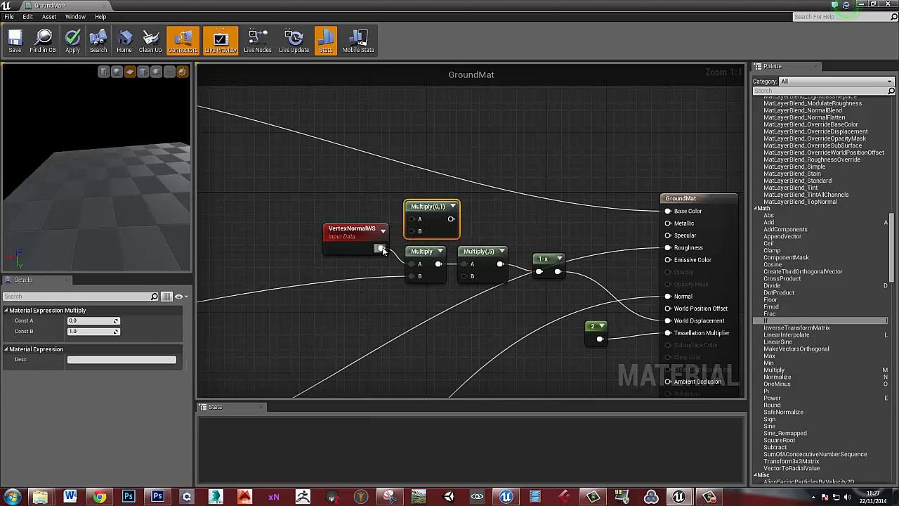
{"action": "left_click_drag", "start_coordinate": [381, 248], "coordinate": [415, 222]}
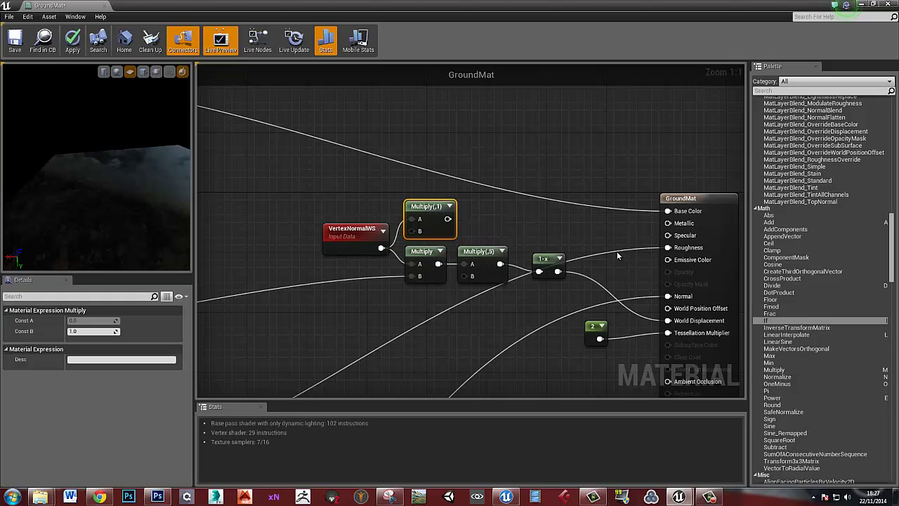
{"action": "left_click", "coordinate": [480, 222]}
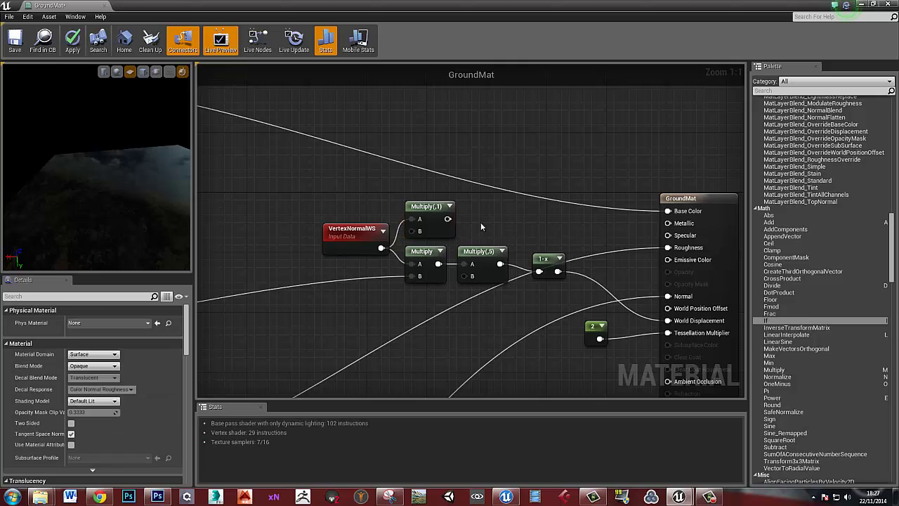
{"action": "right_click_drag", "start_coordinate": [480, 222], "coordinate": [543, 222]}
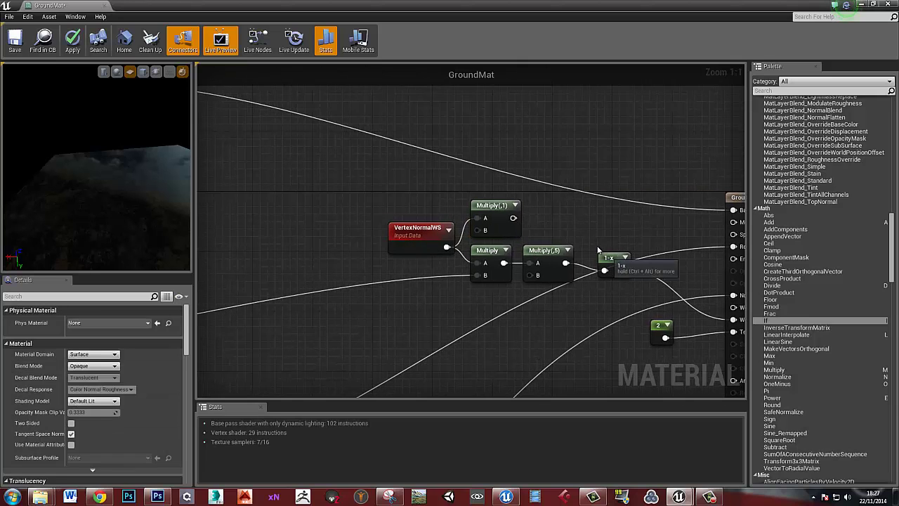
{"action": "left_click", "coordinate": [491, 210]}
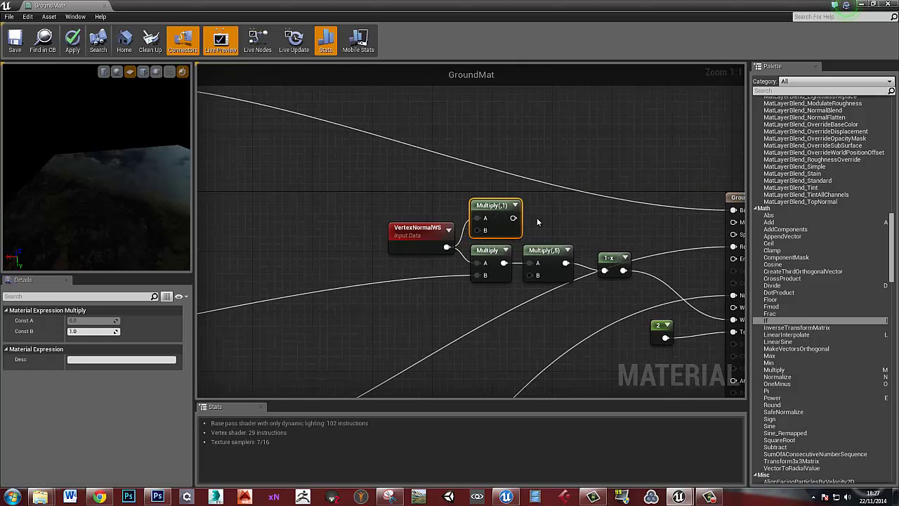
{"action": "right_click_drag", "start_coordinate": [537, 222], "coordinate": [554, 218]}
{"action": "key", "text": "ctrl+v"}
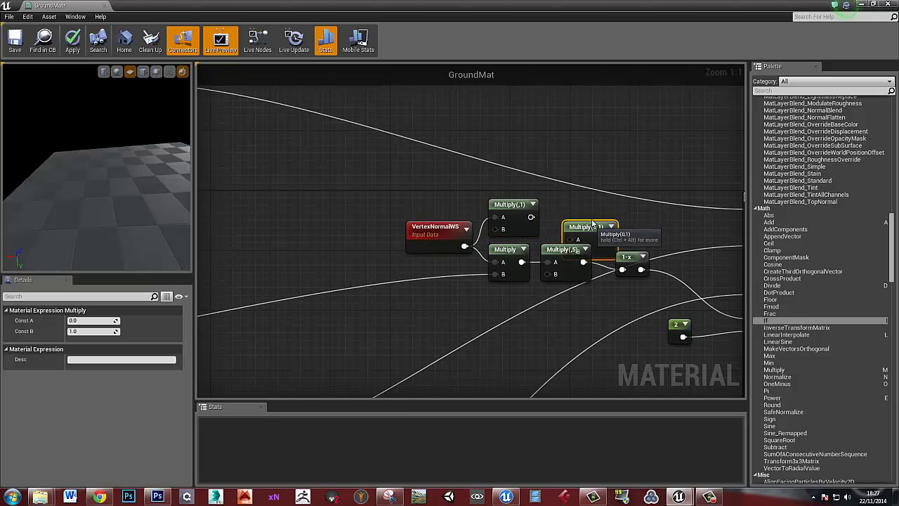
{"action": "left_click_drag", "start_coordinate": [592, 223], "coordinate": [593, 208]}
{"action": "key", "text": "Delete"}
Duplicate the OneMinus node beside the new Multiply and connect the Multiply's output to the copy.
{"action": "left_click", "coordinate": [633, 256]}
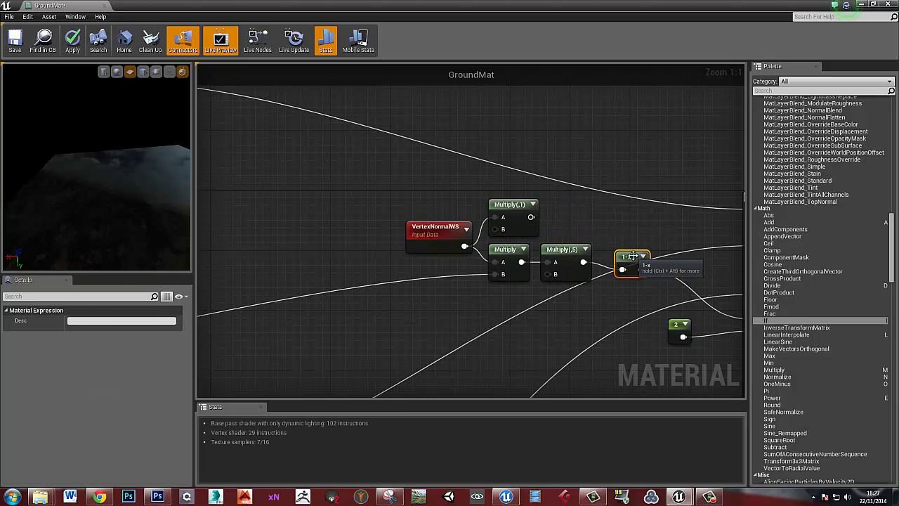
{"action": "key", "text": "ctrl+c"}
{"action": "key", "text": "ctrl+v"}
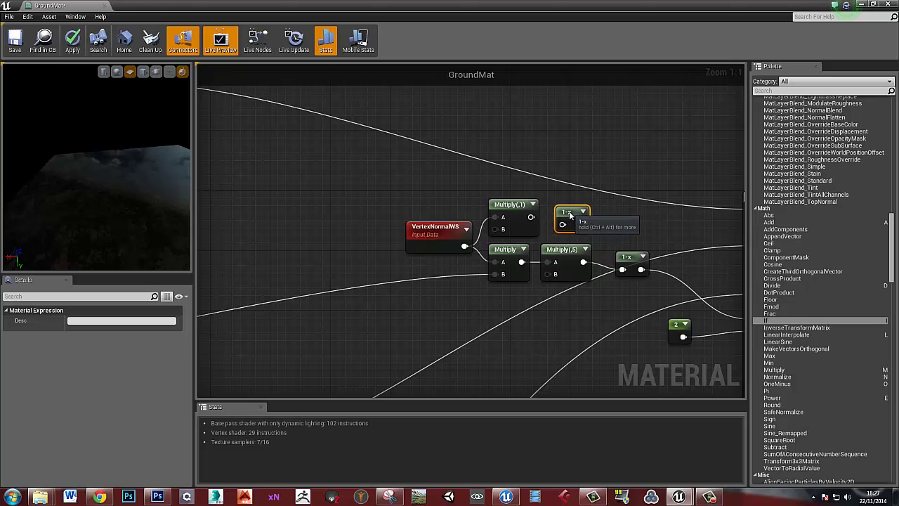
{"action": "left_click_drag", "start_coordinate": [530, 216], "coordinate": [563, 225]}
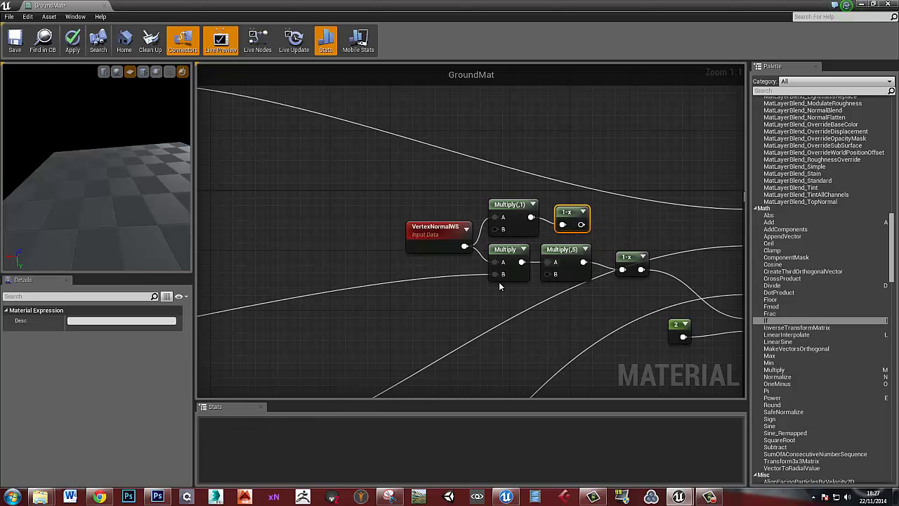
Add a Lerp node before the material output, with the original OneMinus feeding A and the copied OneMinus feeding B.
{"action": "left_click", "coordinate": [704, 243]}
{"action": "right_click_drag", "start_coordinate": [704, 243], "coordinate": [531, 248]}
{"action": "key", "text": "l"}
{"action": "left_click", "coordinate": [526, 246]}
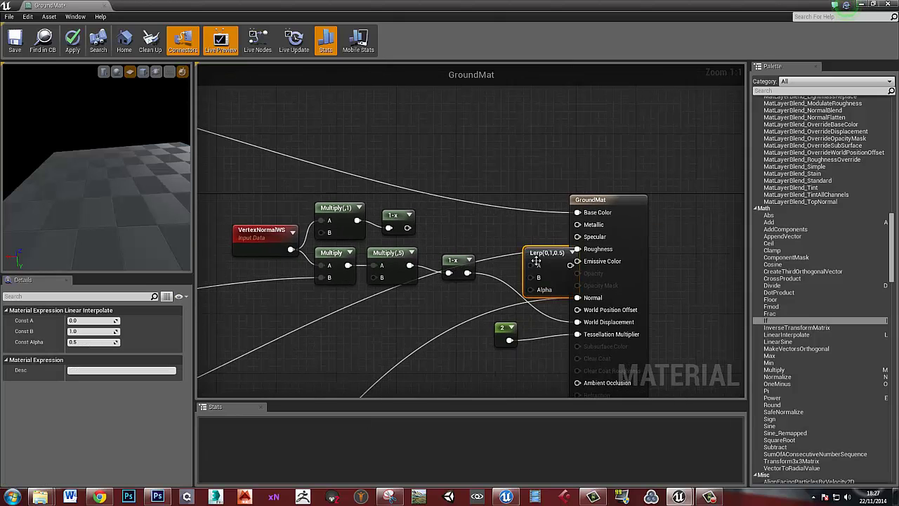
{"action": "left_click_drag", "start_coordinate": [531, 251], "coordinate": [494, 228]}
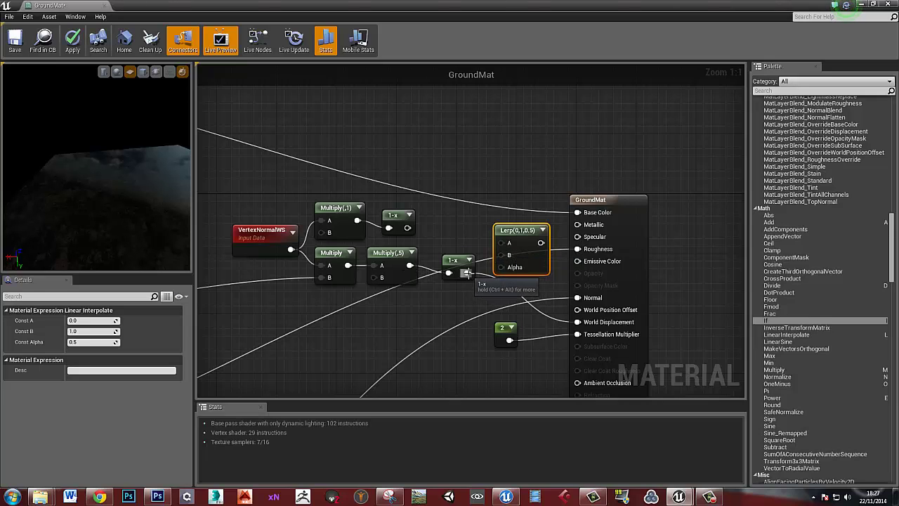
{"action": "left_click_drag", "start_coordinate": [466, 273], "coordinate": [503, 243]}
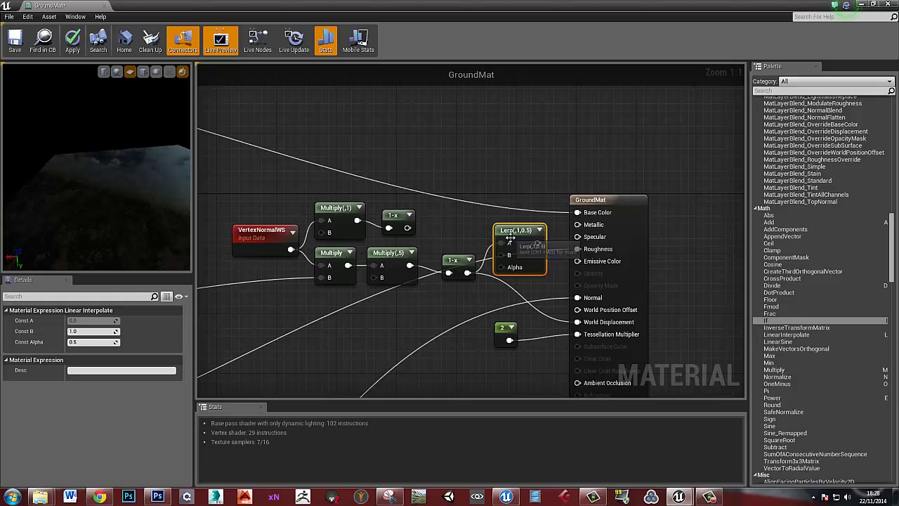
{"action": "left_click_drag", "start_coordinate": [407, 228], "coordinate": [502, 256]}
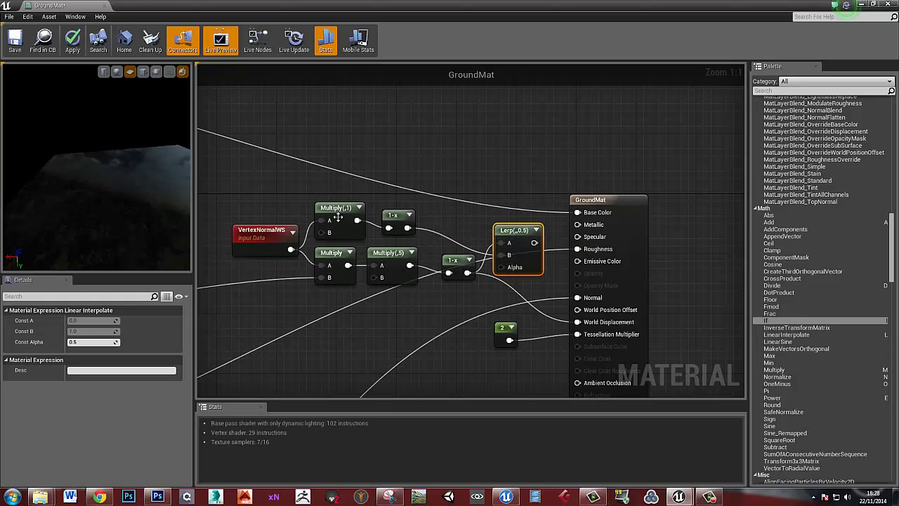
Connect the output of the puddle mask's Lerp, which also drives the 0.05 roughness blend, to the new Lerp's Alpha.
{"action": "right_click_drag", "start_coordinate": [472, 278], "coordinate": [628, 253]}
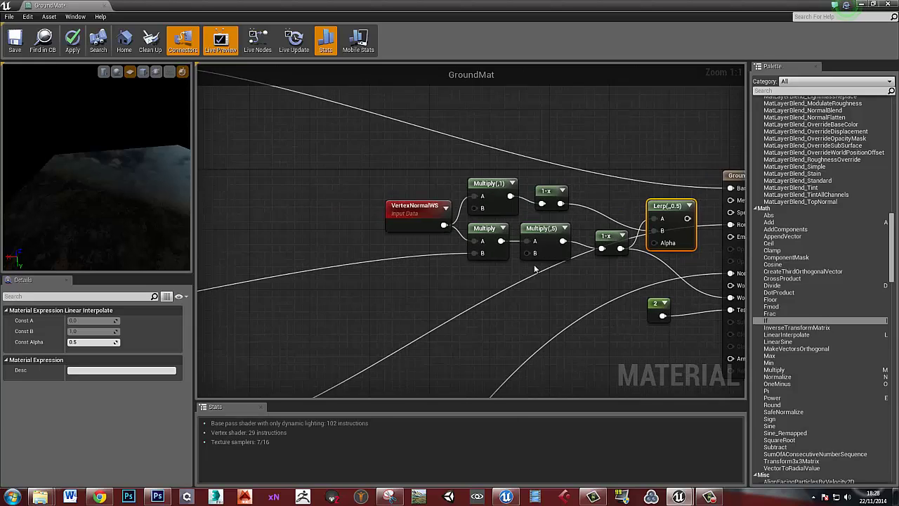
{"action": "scroll", "coordinate": [627, 251], "scroll_direction": "down", "scroll_amount": 5}
{"action": "right_click_drag", "start_coordinate": [443, 288], "coordinate": [496, 170]}
{"action": "scroll", "coordinate": [316, 238], "scroll_direction": "up", "scroll_amount": 2}
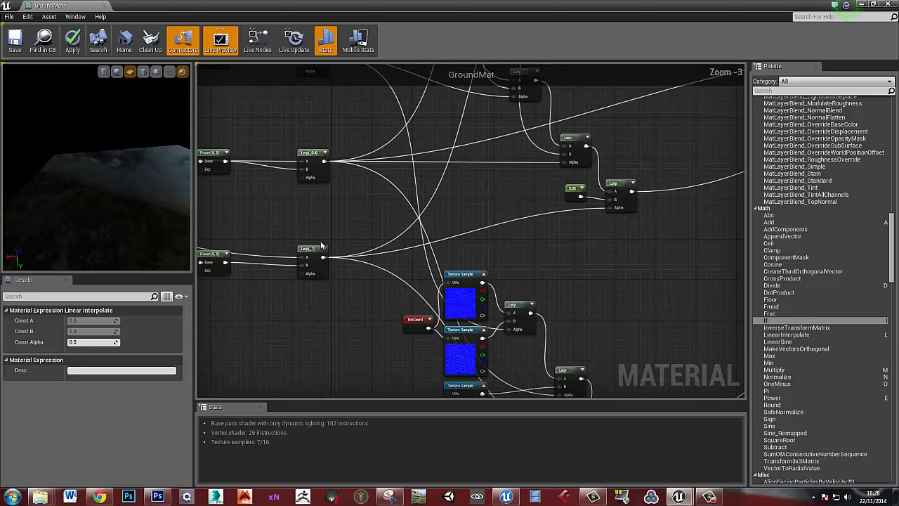
{"action": "left_click_drag", "start_coordinate": [324, 257], "coordinate": [673, 160]}
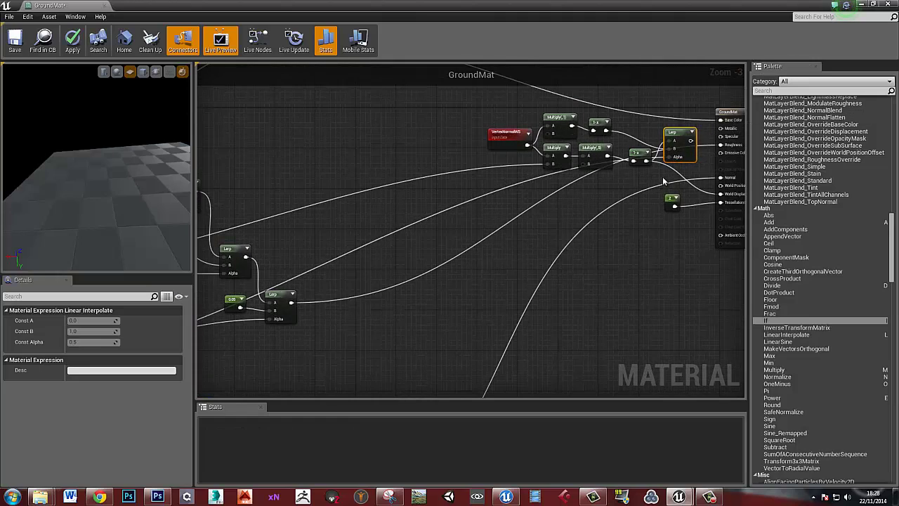
{"action": "scroll", "coordinate": [672, 161], "scroll_direction": "up", "scroll_amount": 3}
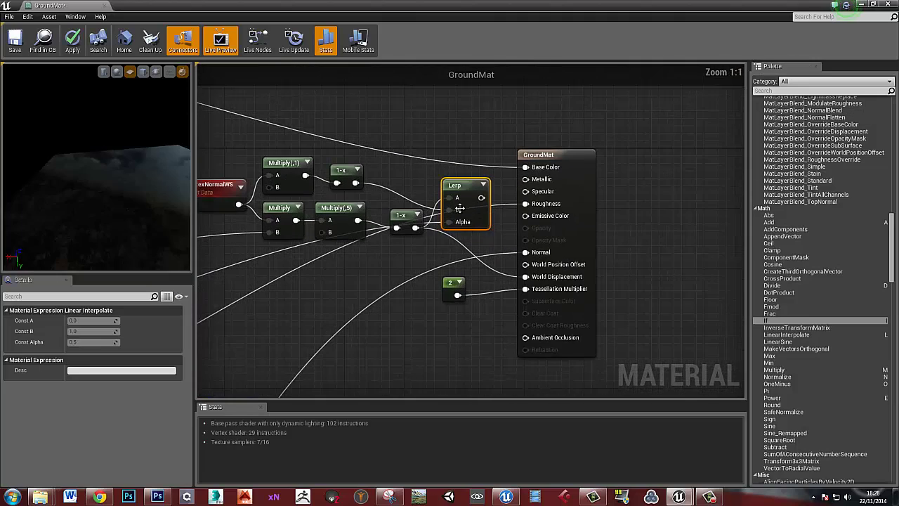
Set Const B of the new Multiply in the puddle branch to 4.
{"action": "left_click", "coordinate": [275, 163]}
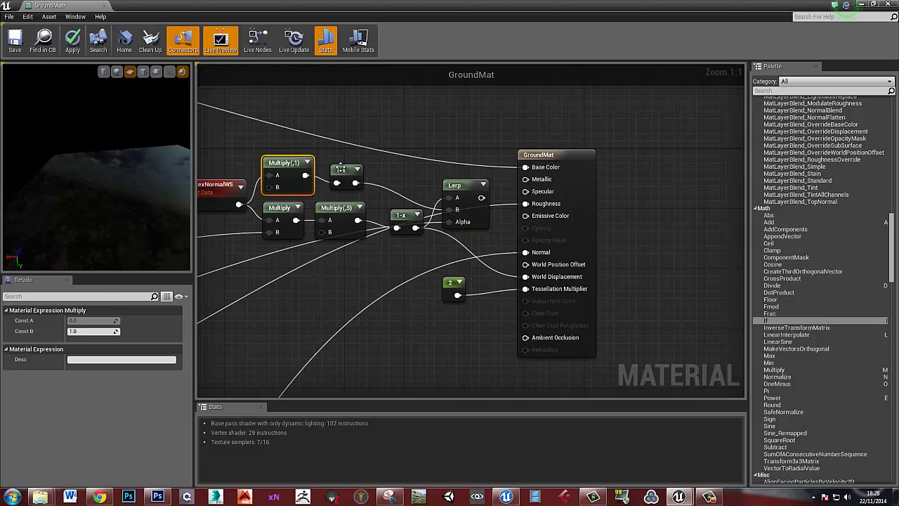
{"action": "left_click", "coordinate": [342, 170]}
{"action": "left_click", "coordinate": [276, 207]}
{"action": "left_click", "coordinate": [336, 208]}
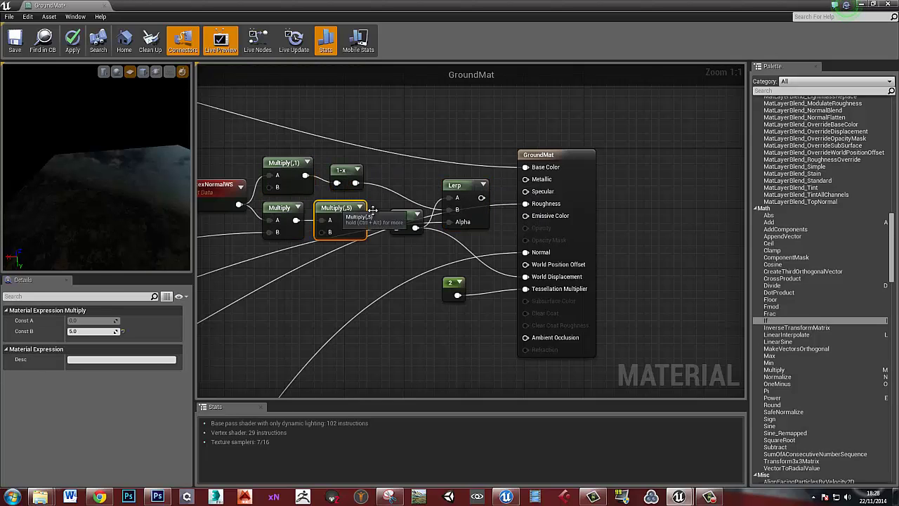
{"action": "left_click", "coordinate": [400, 215]}
{"action": "left_click", "coordinate": [284, 187]}
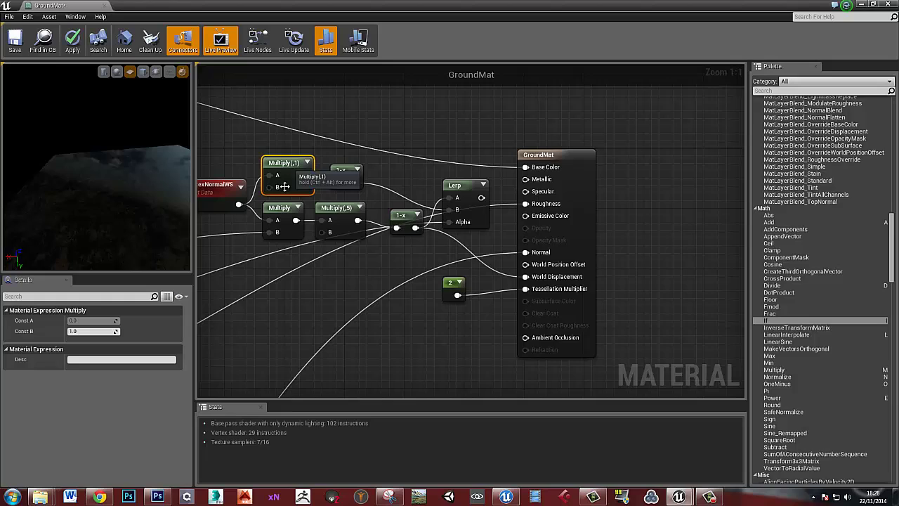
{"action": "left_click", "coordinate": [91, 330]}
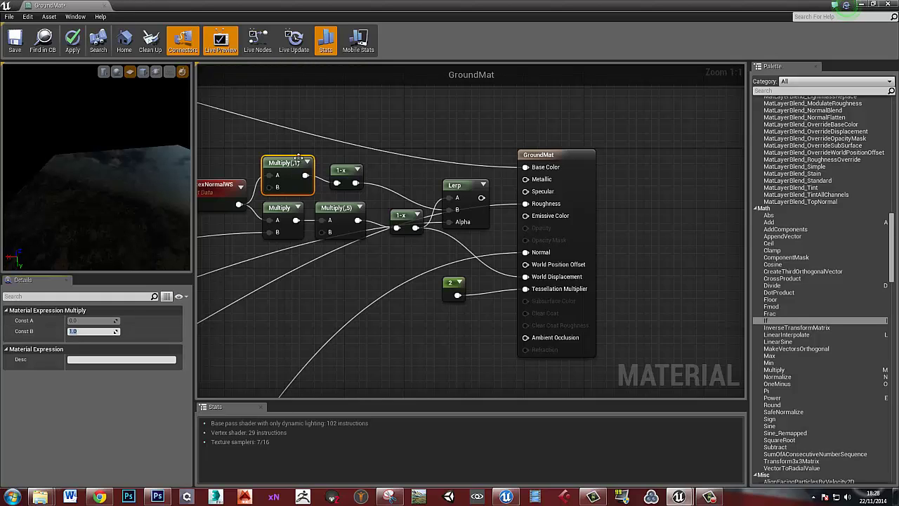
{"action": "key", "text": "Return"}
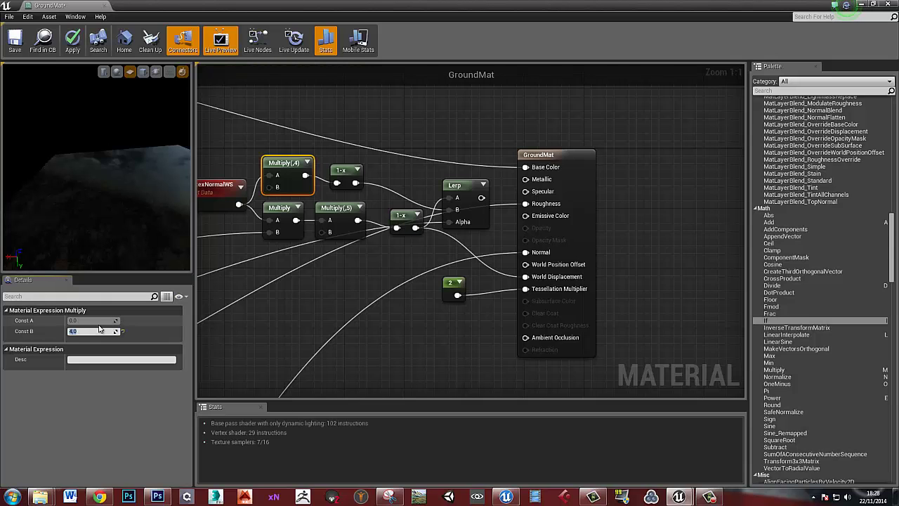
Switch to the level editor and view the painted puddle areas on the floor in front of the wall.
{"action": "left_click_drag", "start_coordinate": [193, 5], "coordinate": [898, 27]}
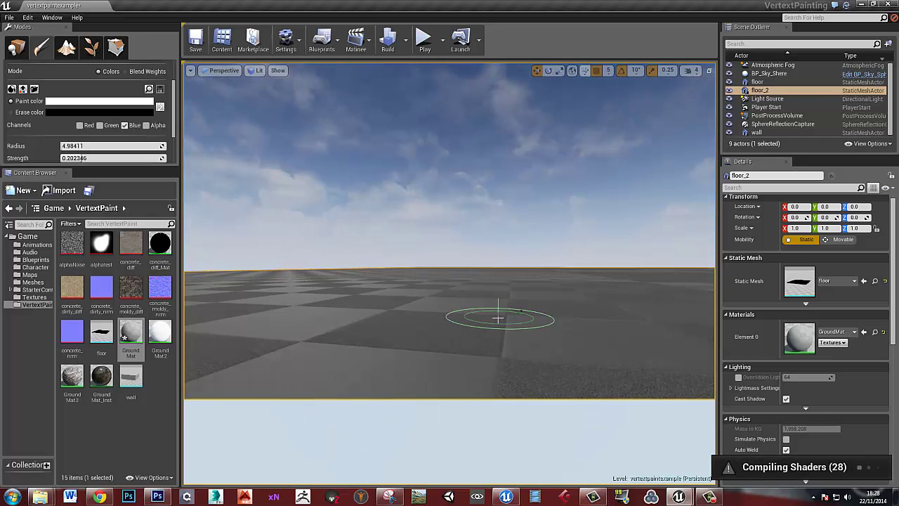
{"action": "mouse_move", "coordinate": [499, 318]}
{"action": "right_mouse_down"}
{"action": "mouse_move", "coordinate": [543, 349]}
{"action": "mouse_move", "coordinate": [568, 352]}
{"action": "mouse_move", "coordinate": [703, 340]}
{"action": "mouse_move", "coordinate": [639, 335]}
{"action": "right_mouse_up"}
{"action": "key", "text": "w"}
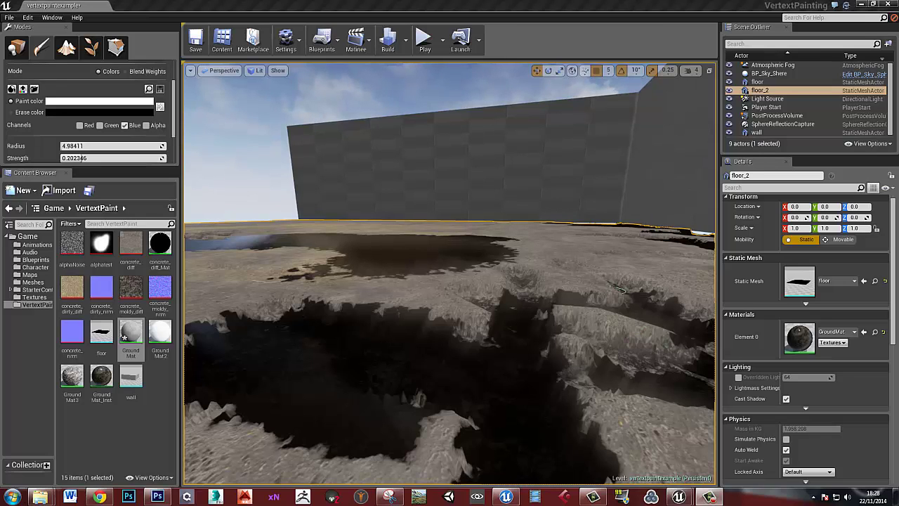
Back in the GroundMat graph, connect the new Lerp's output to World Displacement and apply the material.
{"action": "left_click", "coordinate": [324, 16]}
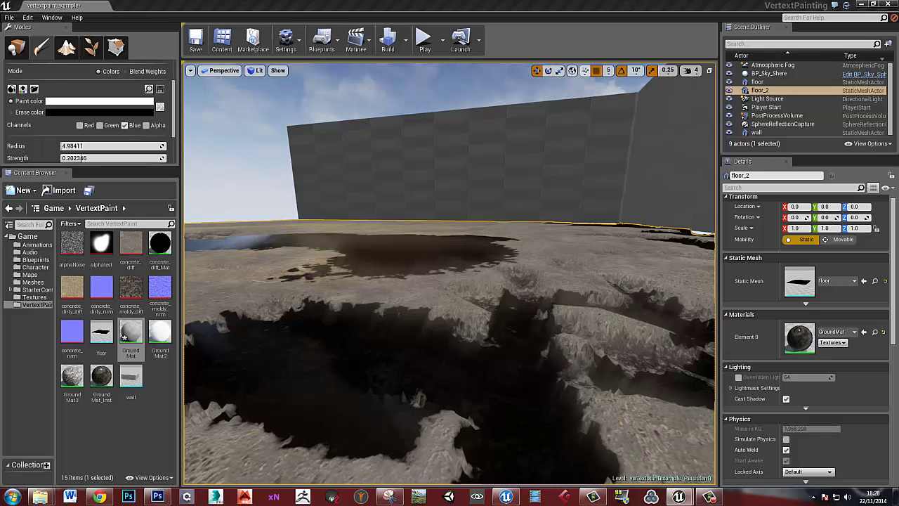
{"action": "left_click_drag", "start_coordinate": [898, 28], "coordinate": [602, 1]}
{"action": "right_click_drag", "start_coordinate": [477, 267], "coordinate": [446, 276]}
{"action": "scroll", "coordinate": [450, 212], "scroll_direction": "up", "scroll_amount": 1}
{"action": "left_click_drag", "start_coordinate": [451, 208], "coordinate": [496, 288]}
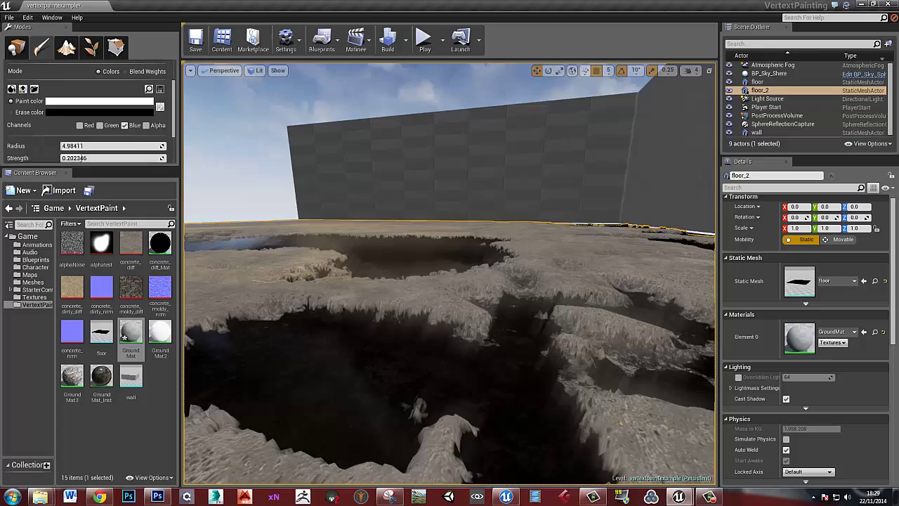
Examine the blended displacement in the level editor, moving in close to the floor's edge and the puddle rims.
{"action": "scroll", "coordinate": [536, 316], "scroll_direction": "up", "scroll_amount": 10}
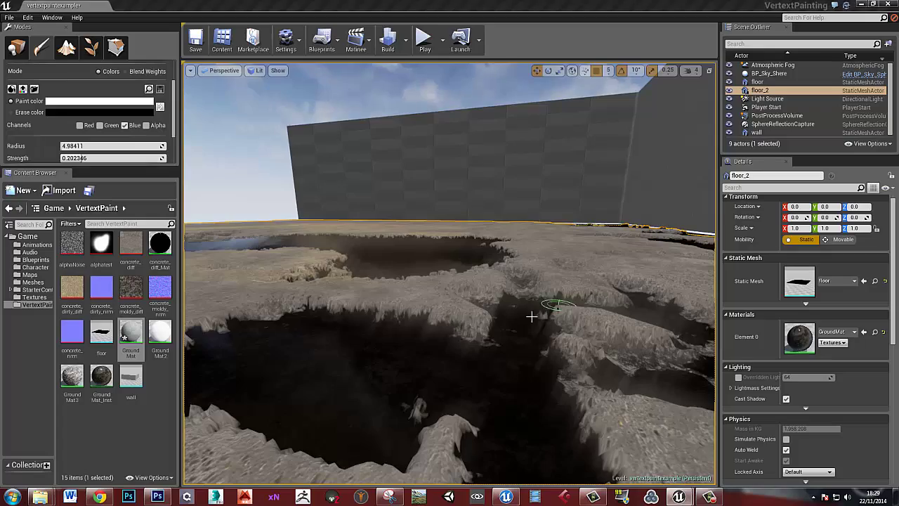
{"action": "scroll", "coordinate": [496, 329], "scroll_direction": "up", "scroll_amount": 2}
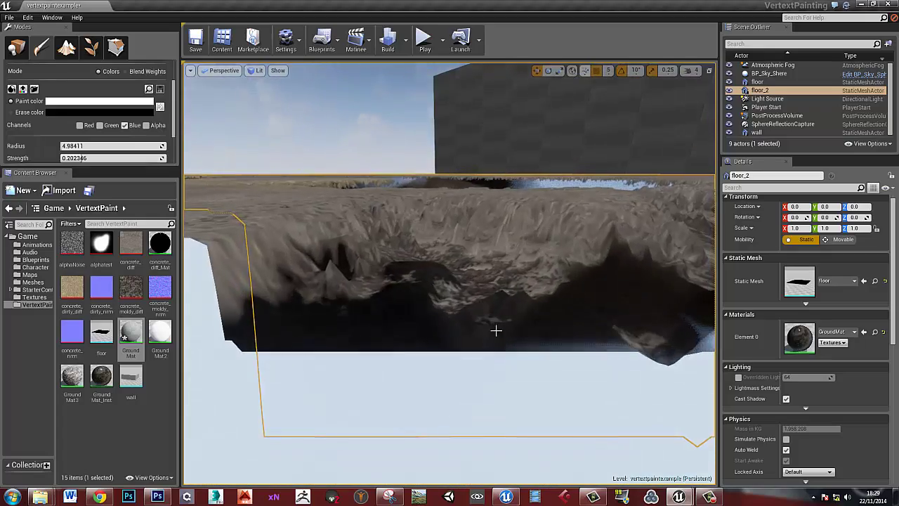
{"action": "scroll", "coordinate": [496, 329], "scroll_direction": "down", "scroll_amount": 5}
{"action": "mouse_move", "coordinate": [496, 329]}
{"action": "right_mouse_down"}
{"action": "mouse_move", "coordinate": [491, 211]}
{"action": "mouse_move", "coordinate": [459, 321]}
{"action": "mouse_move", "coordinate": [437, 316]}
{"action": "mouse_move", "coordinate": [444, 291]}
{"action": "mouse_move", "coordinate": [415, 278]}
{"action": "right_mouse_up"}
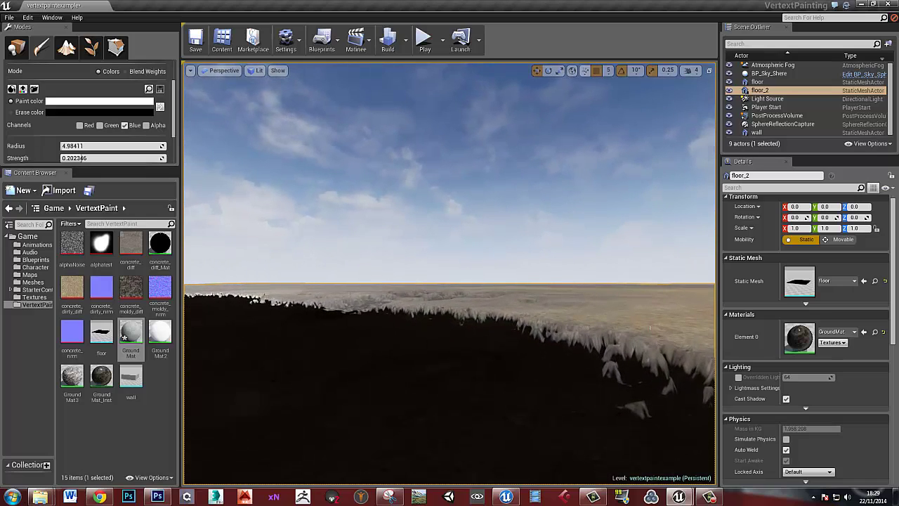
Return to the GroundMat graph and set Const B of the puddle branch's Multiply to 2.
{"action": "left_click_drag", "start_coordinate": [898, 43], "coordinate": [521, 0]}
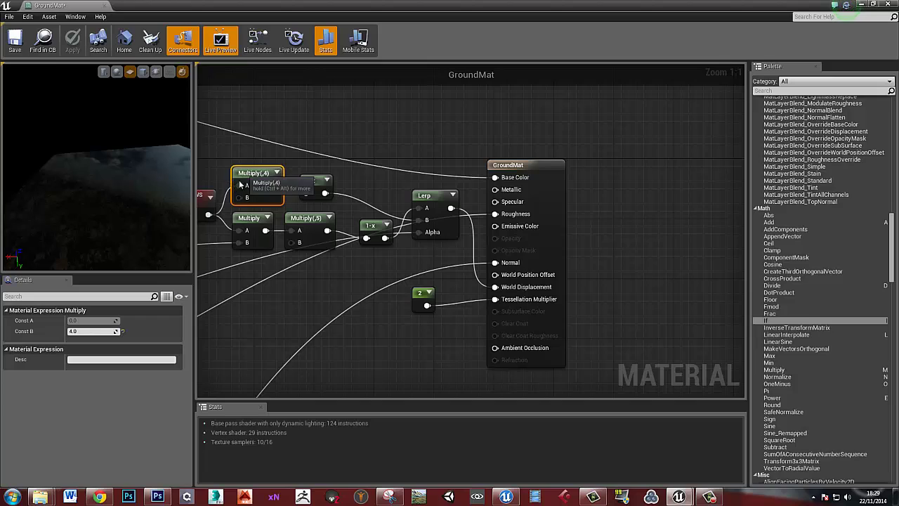
{"action": "left_click", "coordinate": [97, 331]}
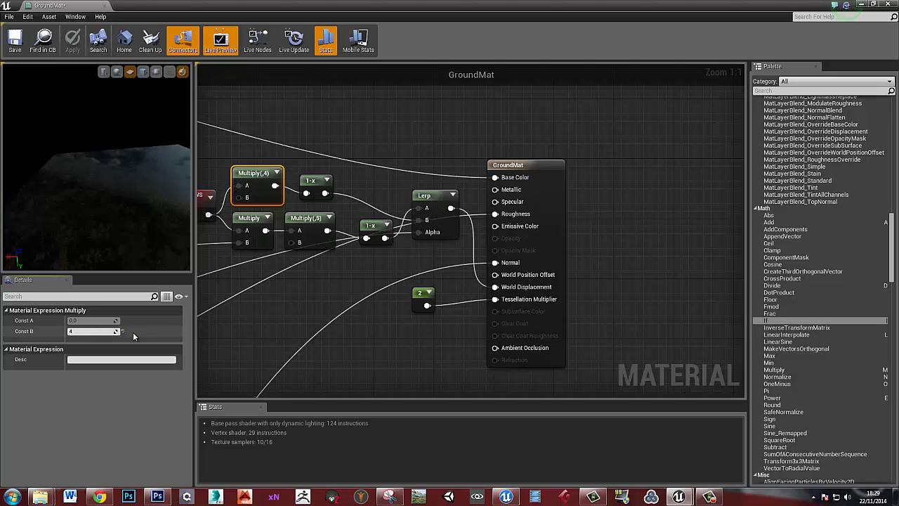
{"action": "key", "text": "Return"}
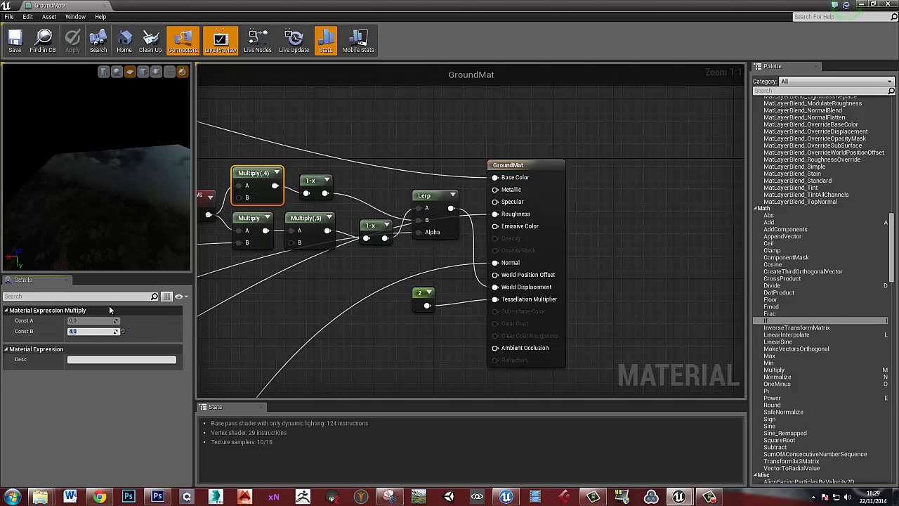
{"action": "type", "text": "2"}
{"action": "key", "text": "Return"}
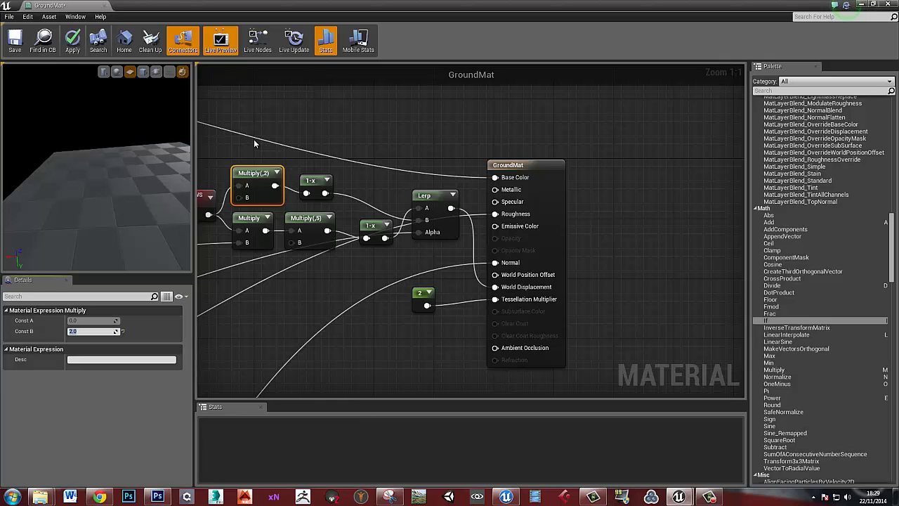
{"action": "right_click_drag", "start_coordinate": [255, 144], "coordinate": [454, 154]}
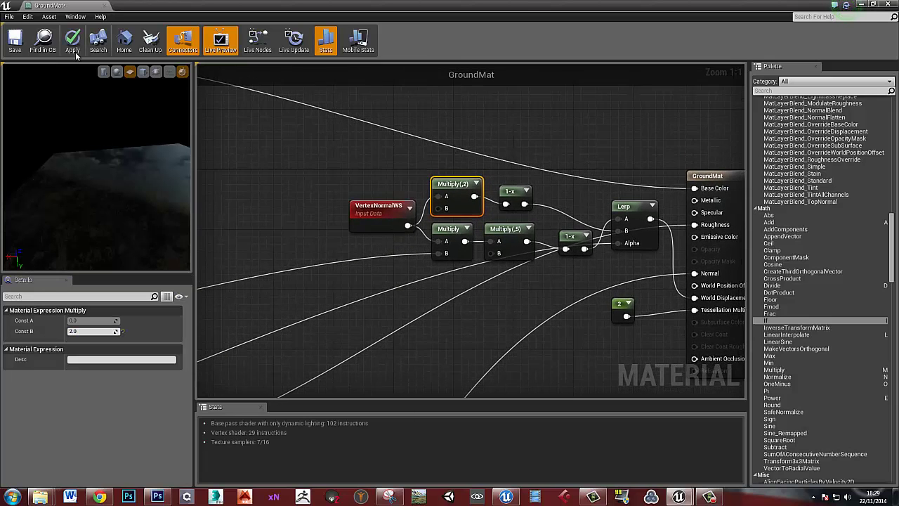
Apply the GroundMat changes and examine the displaced puddle rims and moldy areas of the floor up close in the level editor.
{"action": "left_click", "coordinate": [72, 41]}
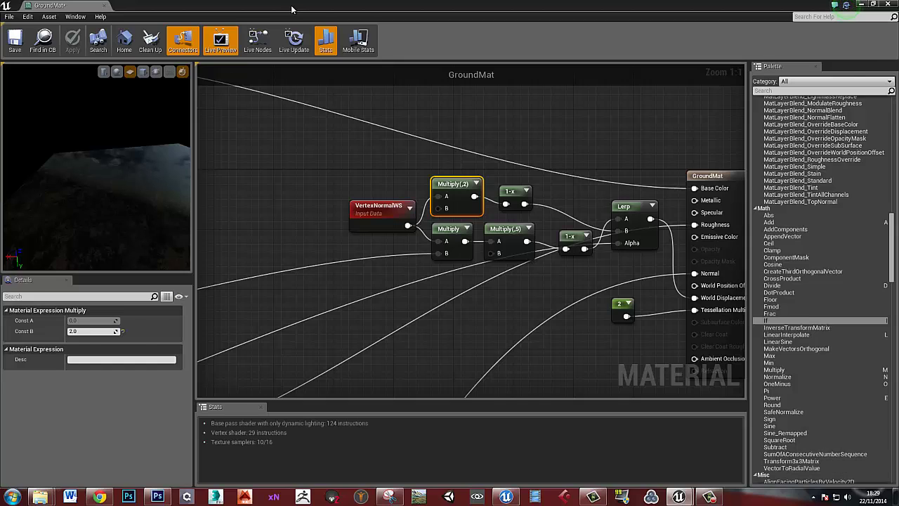
{"action": "left_click_drag", "start_coordinate": [292, 10], "coordinate": [898, 225]}
{"action": "left_click", "coordinate": [537, 347]}
{"action": "mouse_move", "coordinate": [537, 347]}
{"action": "right_mouse_down"}
{"action": "mouse_move", "coordinate": [632, 330]}
{"action": "mouse_move", "coordinate": [674, 372]}
{"action": "mouse_move", "coordinate": [472, 347]}
{"action": "right_mouse_up"}
{"action": "left_click_drag", "start_coordinate": [471, 347], "coordinate": [493, 351]}
{"action": "mouse_move", "coordinate": [492, 352]}
{"action": "right_mouse_down"}
{"action": "mouse_move", "coordinate": [564, 361]}
{"action": "mouse_move", "coordinate": [584, 387]}
{"action": "mouse_move", "coordinate": [521, 328]}
{"action": "mouse_move", "coordinate": [510, 371]}
{"action": "mouse_move", "coordinate": [516, 331]}
{"action": "mouse_move", "coordinate": [313, 325]}
{"action": "mouse_move", "coordinate": [630, 320]}
{"action": "mouse_move", "coordinate": [502, 314]}
{"action": "right_mouse_up"}
{"action": "left_click_drag", "start_coordinate": [518, 327], "coordinate": [518, 335]}
{"action": "left_click", "coordinate": [518, 333]}
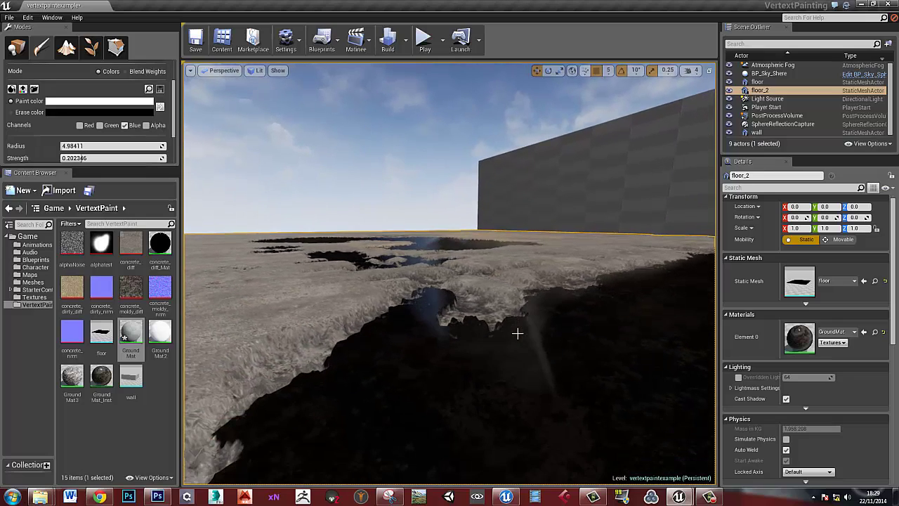
{"action": "left_click", "coordinate": [517, 332], "text": "shift"}
{"action": "mouse_move", "coordinate": [517, 333]}
{"action": "right_mouse_down"}
{"action": "mouse_move", "coordinate": [507, 326]}
{"action": "mouse_move", "coordinate": [533, 344]}
{"action": "right_mouse_up"}
{"action": "right_click_drag", "start_coordinate": [391, 353], "coordinate": [395, 335]}
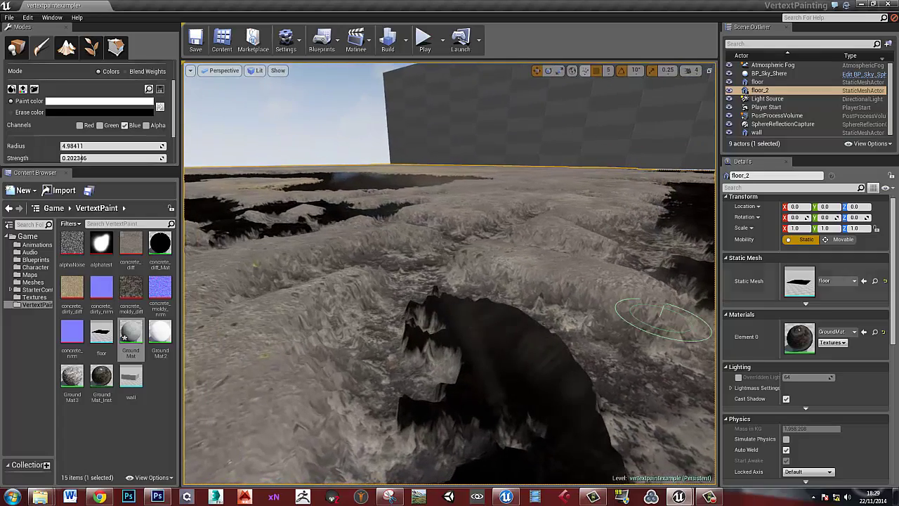
Return to the GroundMat graph and set Const B of the moldy branch's second Multiply to 2.
{"action": "left_click_drag", "start_coordinate": [898, 49], "coordinate": [304, 1]}
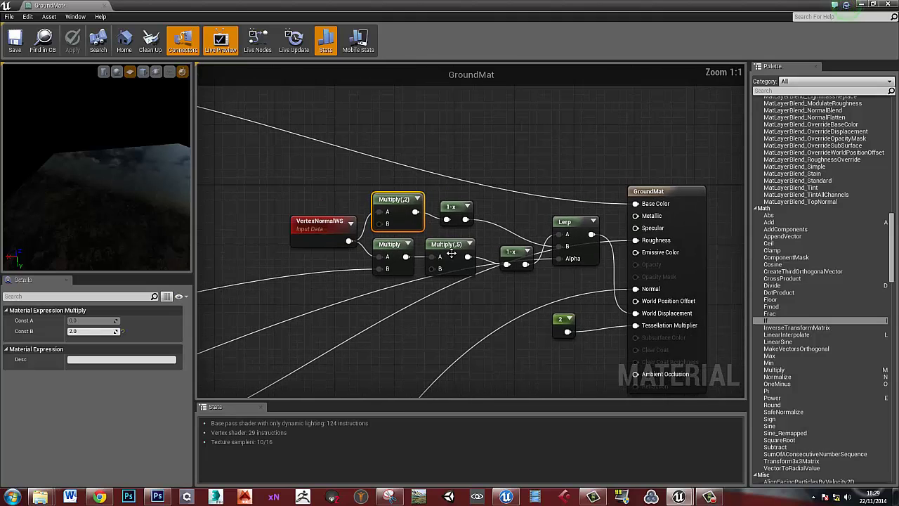
{"action": "left_click", "coordinate": [447, 246]}
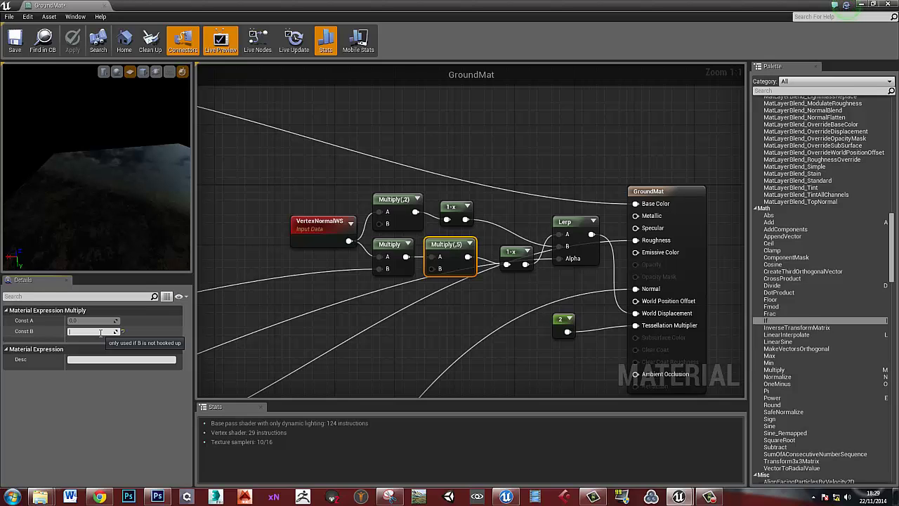
{"action": "type", "text": "2"}
{"action": "key", "text": "Return"}
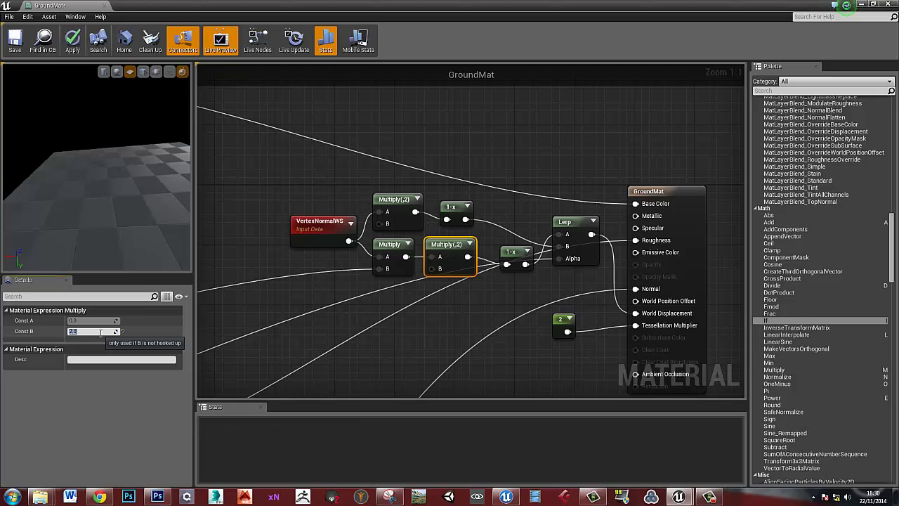
Set Const B of the puddle branch's Multiply to 2.5 and apply the material.
{"action": "left_click", "coordinate": [411, 209]}
{"action": "left_click", "coordinate": [95, 332]}
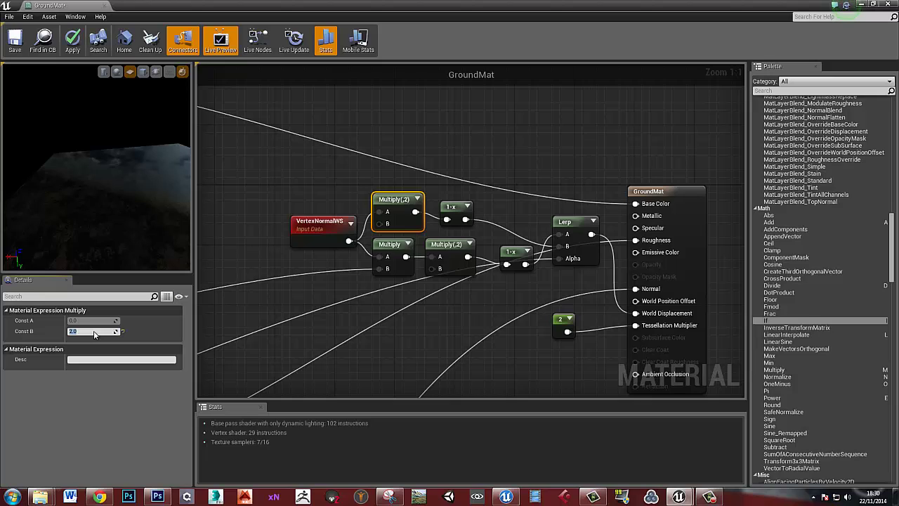
{"action": "type", "text": ".5"}
{"action": "key", "text": "Return"}
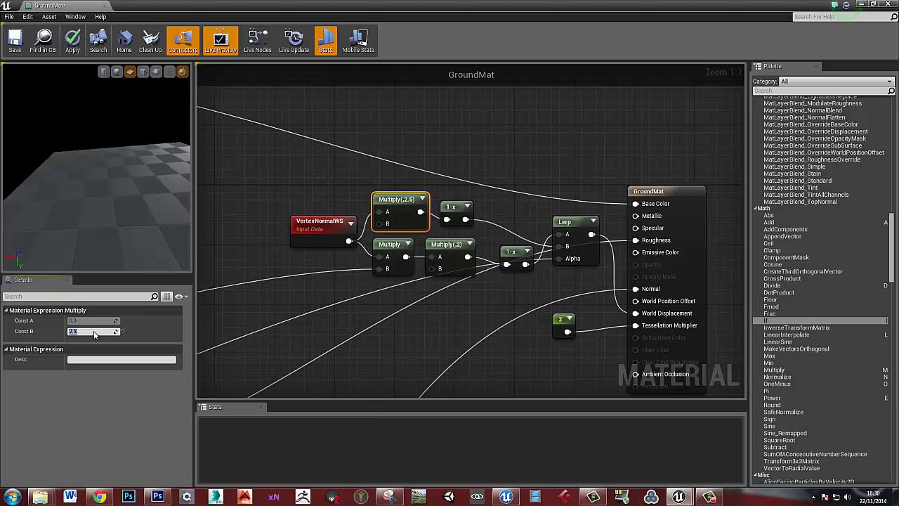
{"action": "left_click", "coordinate": [73, 39]}
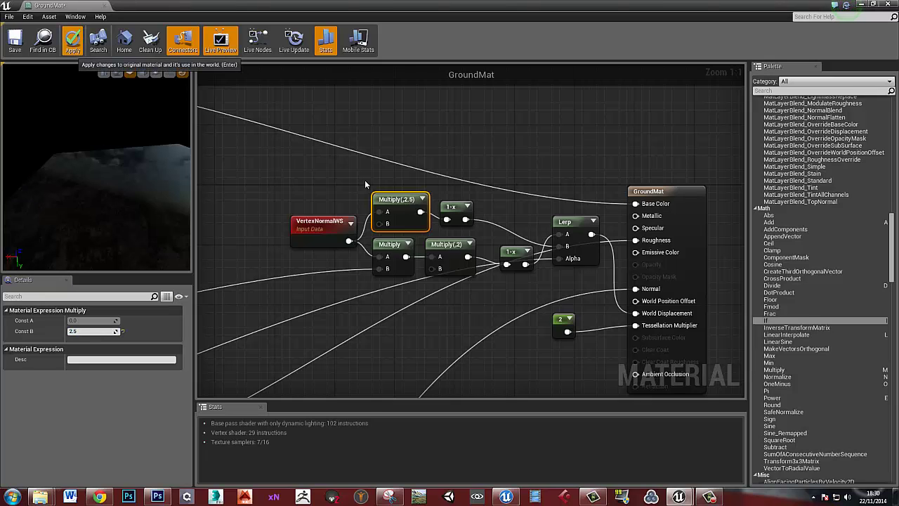
Switch to the level editor and inspect the displacement around the large puddle and its rims.
{"action": "mouse_move", "coordinate": [276, 9]}
{"action": "left_mouse_down"}
{"action": "mouse_move", "coordinate": [587, 121]}
{"action": "mouse_move", "coordinate": [898, 184]}
{"action": "left_mouse_up"}
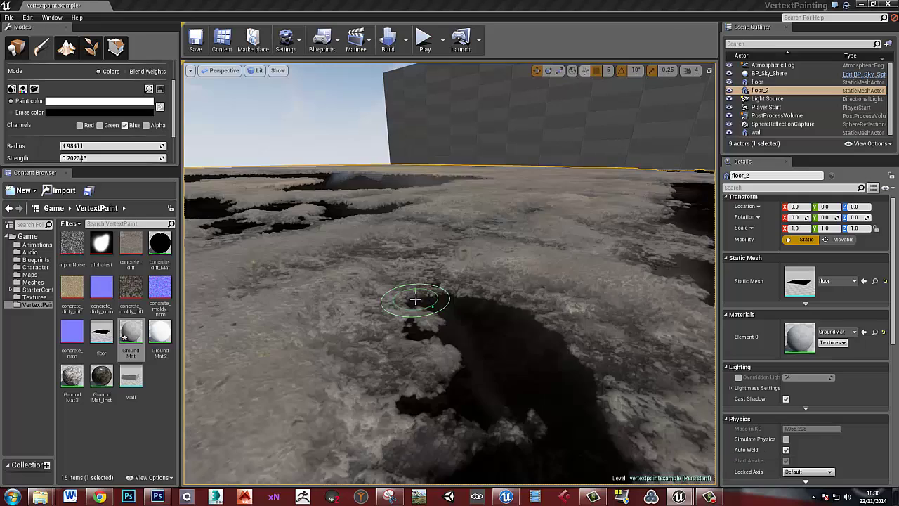
{"action": "mouse_move", "coordinate": [416, 299]}
{"action": "right_mouse_down"}
{"action": "mouse_move", "coordinate": [384, 295]}
{"action": "mouse_move", "coordinate": [359, 273]}
{"action": "mouse_move", "coordinate": [341, 303]}
{"action": "mouse_move", "coordinate": [429, 321]}
{"action": "mouse_move", "coordinate": [462, 316]}
{"action": "mouse_move", "coordinate": [454, 308]}
{"action": "mouse_move", "coordinate": [376, 318]}
{"action": "mouse_move", "coordinate": [446, 311]}
{"action": "mouse_move", "coordinate": [432, 318]}
{"action": "mouse_move", "coordinate": [506, 300]}
{"action": "mouse_move", "coordinate": [415, 316]}
{"action": "mouse_move", "coordinate": [401, 308]}
{"action": "mouse_move", "coordinate": [377, 326]}
{"action": "mouse_move", "coordinate": [474, 285]}
{"action": "mouse_move", "coordinate": [543, 277]}
{"action": "mouse_move", "coordinate": [545, 255]}
{"action": "mouse_move", "coordinate": [517, 280]}
{"action": "mouse_move", "coordinate": [362, 260]}
{"action": "right_mouse_up"}
{"action": "mouse_move", "coordinate": [279, 210]}
{"action": "right_mouse_down"}
{"action": "mouse_move", "coordinate": [482, 272]}
{"action": "mouse_move", "coordinate": [480, 258]}
{"action": "right_mouse_up"}
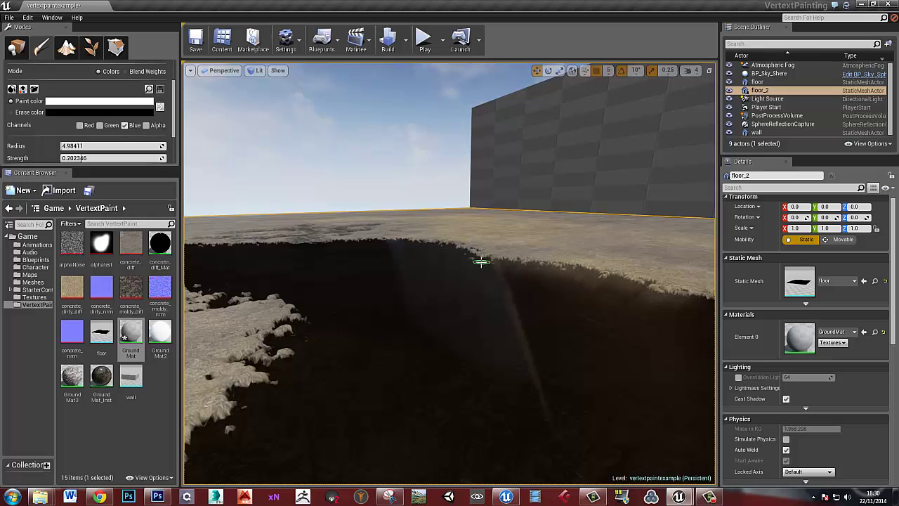
{"action": "right_click_drag", "start_coordinate": [482, 289], "coordinate": [447, 288]}
Select the directional Light Source and rotate it to about 177.8 on X and -68.4 on Y.
{"action": "left_click", "coordinate": [773, 64]}
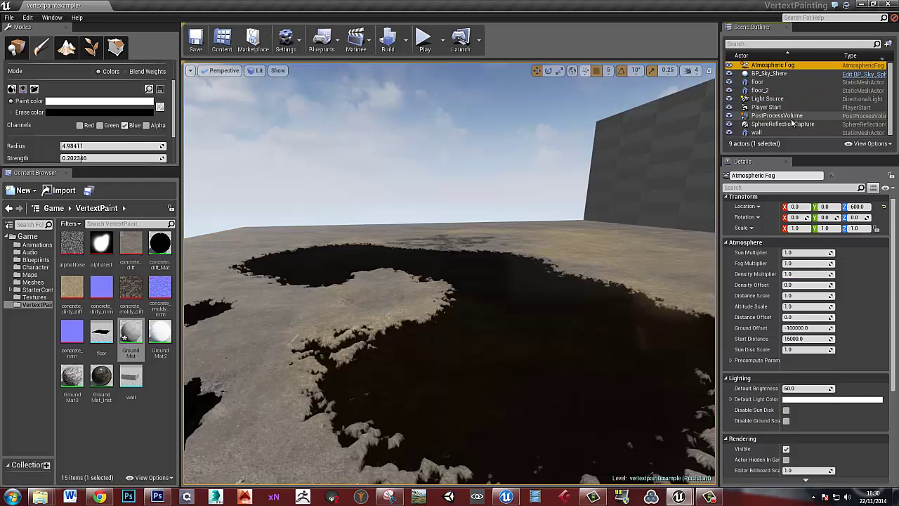
{"action": "left_click", "coordinate": [796, 115]}
{"action": "left_click", "coordinate": [772, 107]}
{"action": "left_click", "coordinate": [769, 99]}
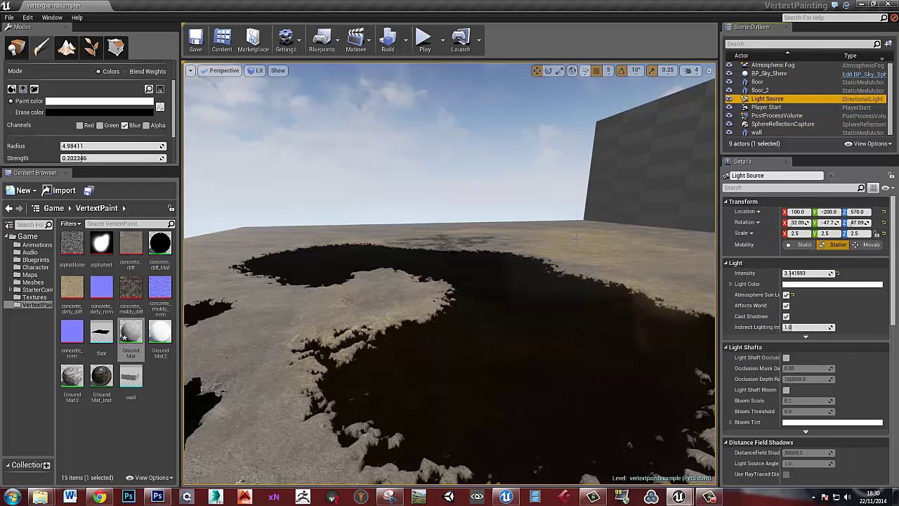
{"action": "right_click_drag", "start_coordinate": [577, 239], "coordinate": [604, 225]}
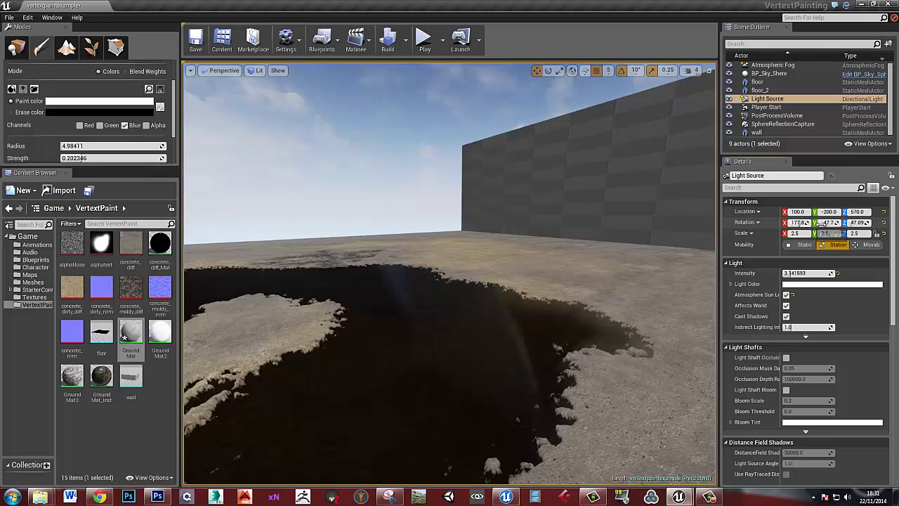
{"action": "mouse_move", "coordinate": [827, 222]}
{"action": "left_mouse_down"}
{"action": "mouse_move", "coordinate": [845, 223]}
{"action": "mouse_move", "coordinate": [822, 223]}
{"action": "mouse_move", "coordinate": [834, 223]}
{"action": "left_mouse_up"}
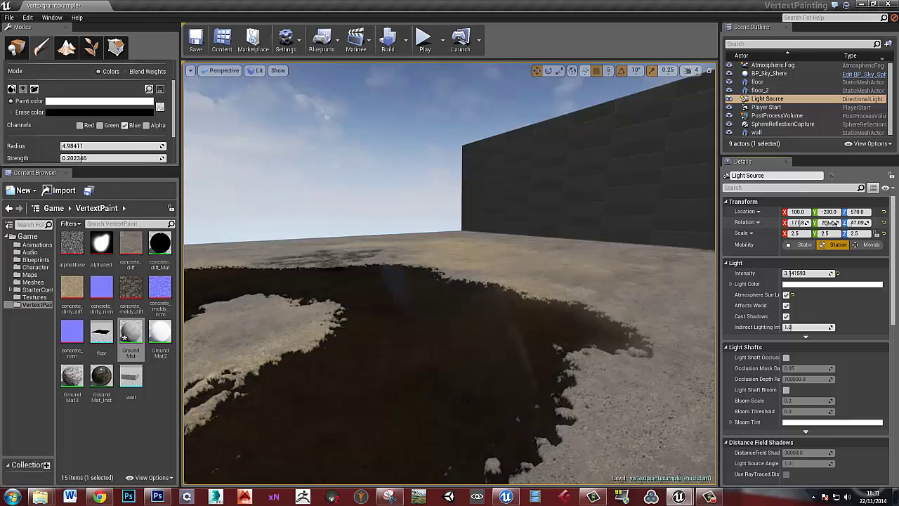
Examine the relit floor from several angles, viewing the puddles and moldy patches in front of the walls.
{"action": "right_click_drag", "start_coordinate": [509, 274], "coordinate": [2, 286]}
{"action": "right_click_drag", "start_coordinate": [286, 266], "coordinate": [396, 232]}
{"action": "mouse_move", "coordinate": [524, 279]}
{"action": "right_mouse_down"}
{"action": "mouse_move", "coordinate": [484, 286]}
{"action": "mouse_move", "coordinate": [526, 279]}
{"action": "right_mouse_up"}
{"action": "scroll", "coordinate": [526, 278], "scroll_direction": "down", "scroll_amount": 1}
{"action": "mouse_move", "coordinate": [456, 265]}
{"action": "right_mouse_down"}
{"action": "mouse_move", "coordinate": [585, 281]}
{"action": "mouse_move", "coordinate": [512, 274]}
{"action": "right_mouse_up"}
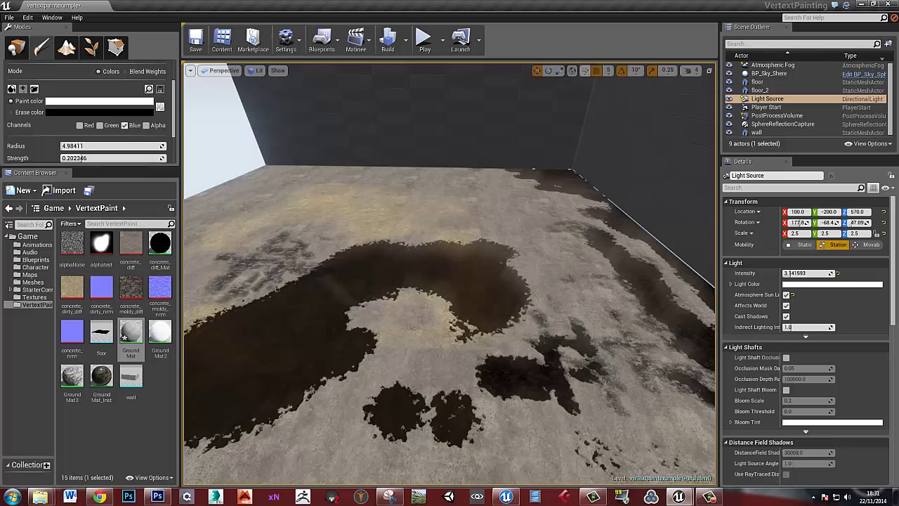
{"action": "mouse_move", "coordinate": [450, 274]}
{"action": "right_mouse_down"}
{"action": "mouse_move", "coordinate": [539, 283]}
{"action": "mouse_move", "coordinate": [485, 260]}
{"action": "mouse_move", "coordinate": [352, 260]}
{"action": "mouse_move", "coordinate": [421, 285]}
{"action": "mouse_move", "coordinate": [506, 295]}
{"action": "mouse_move", "coordinate": [500, 287]}
{"action": "right_mouse_up"}
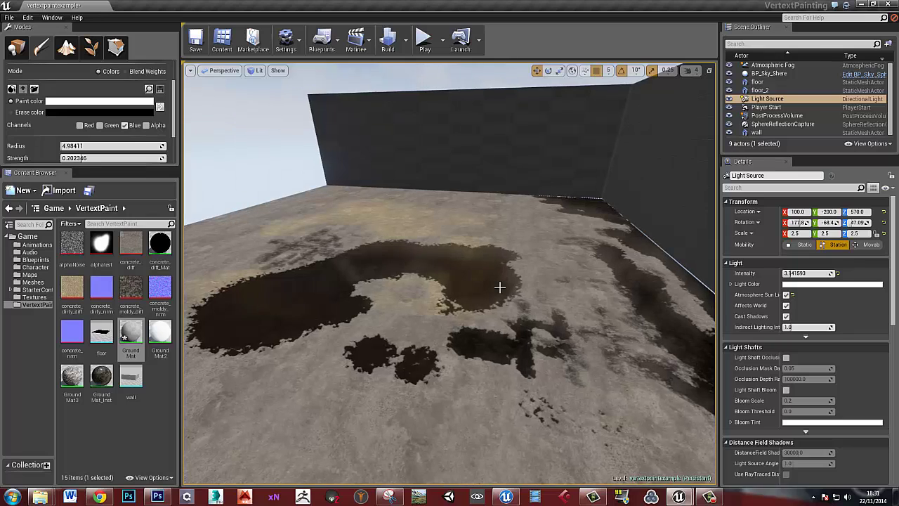